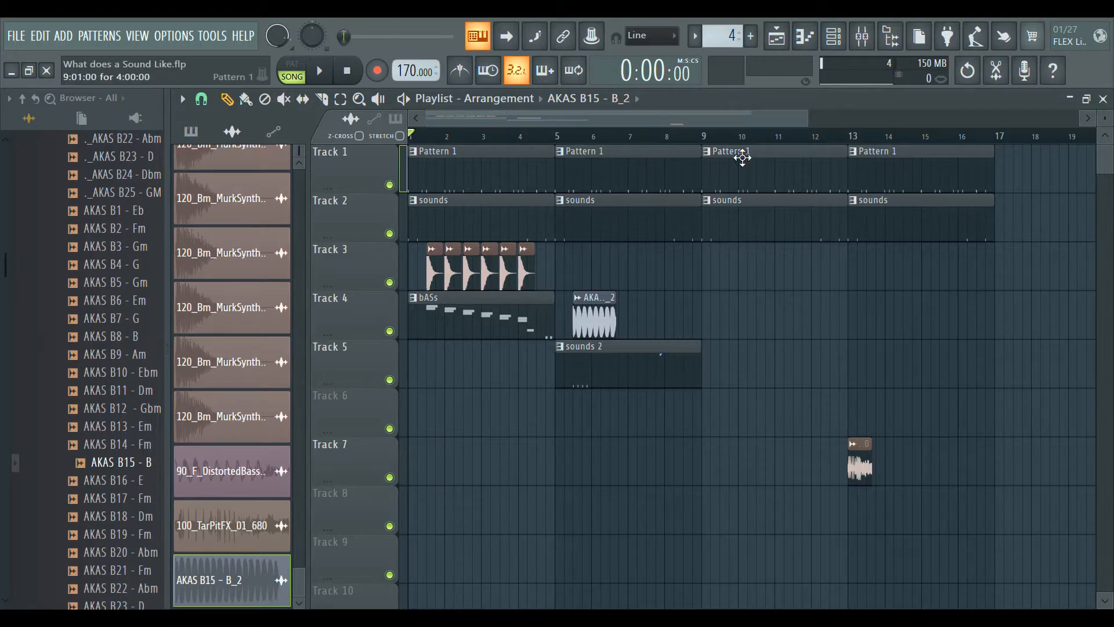
Play the arrangement from bar 1 to around bar 9 and return the playhead to the start
left_click_drag(808, 118, 471, 119)
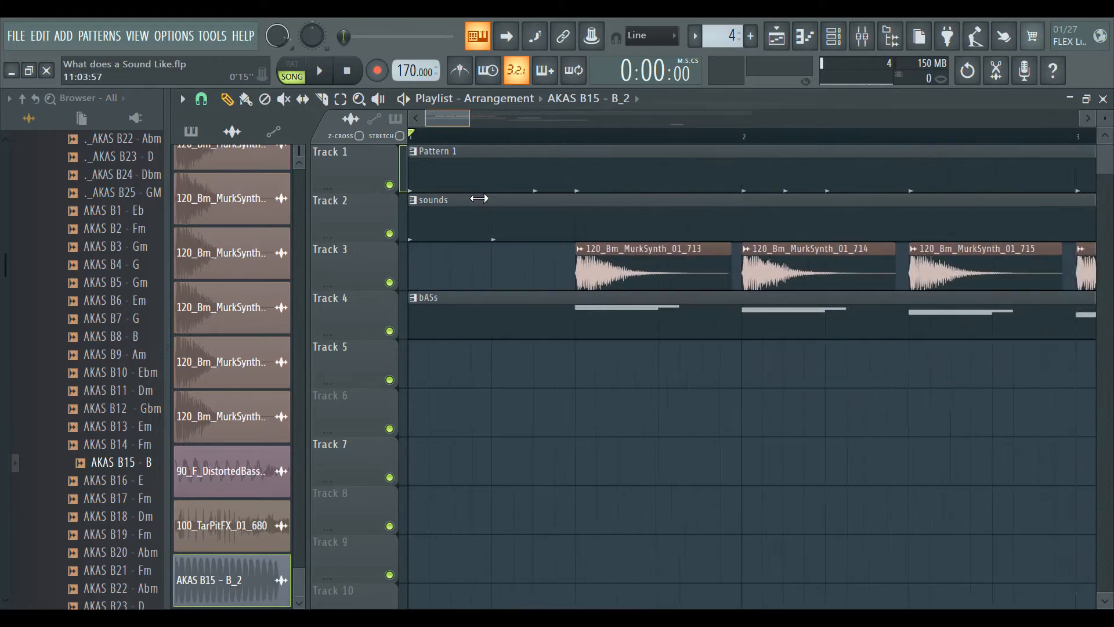
left_click_drag(478, 198, 485, 209)
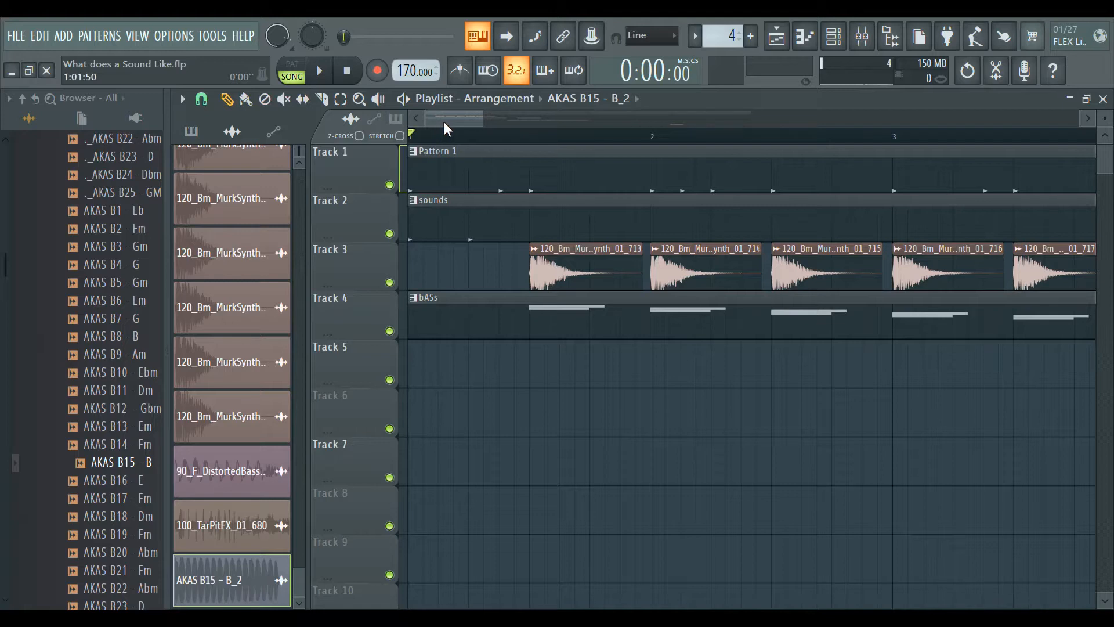
left_click_drag(443, 121, 582, 124)
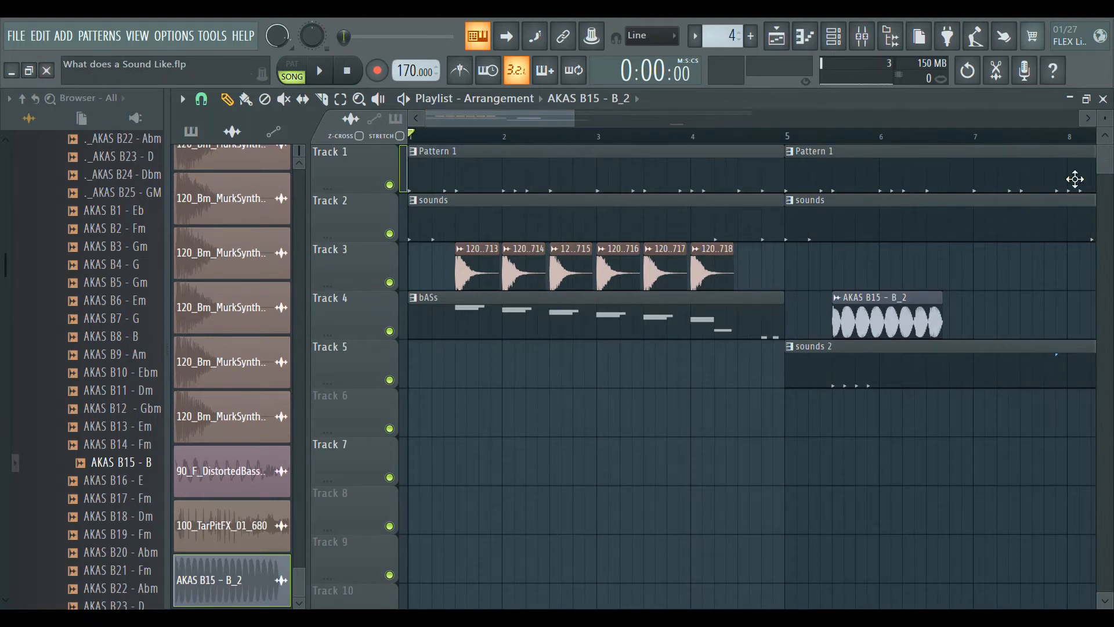
left_click_drag(574, 121, 897, 218)
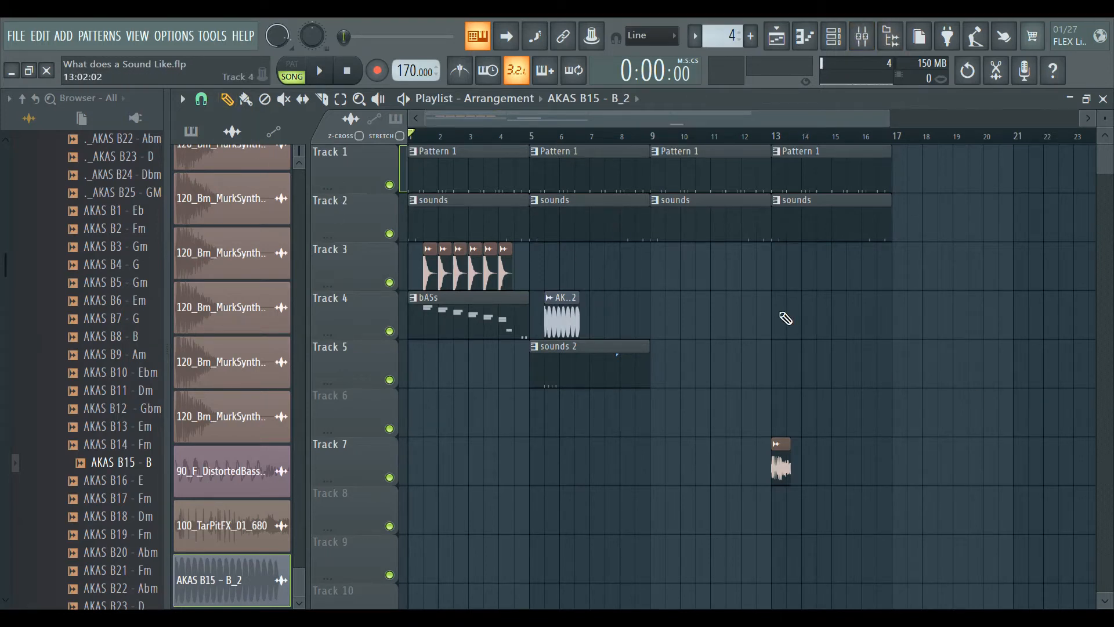
key("space")
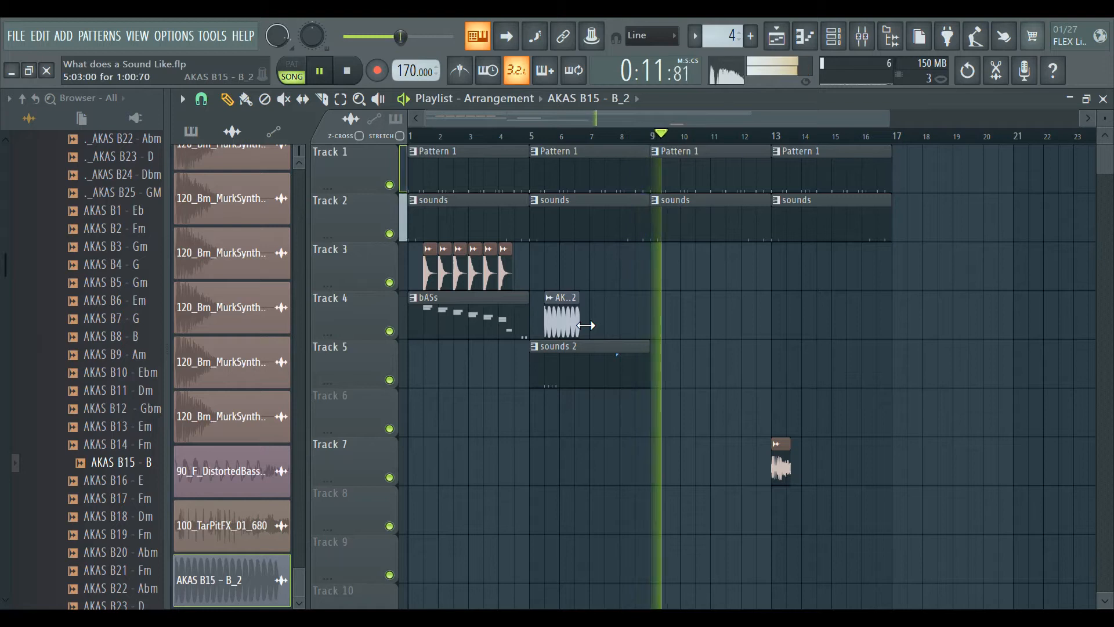
key("space")
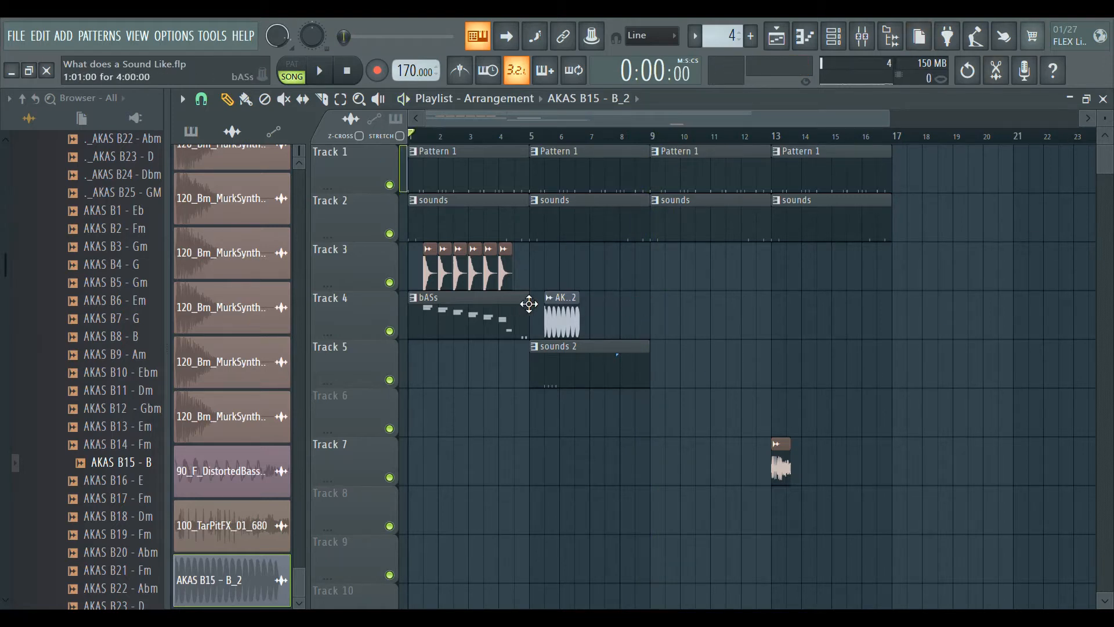
left_click_drag(653, 140, 300, 149)
left_click(515, 138)
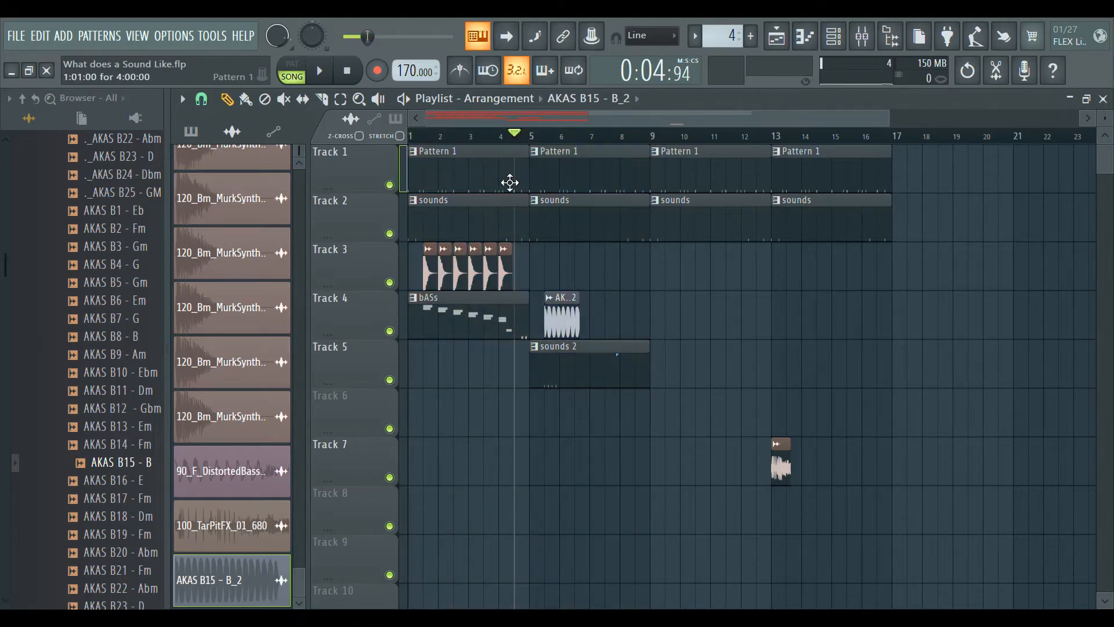
left_click(413, 138)
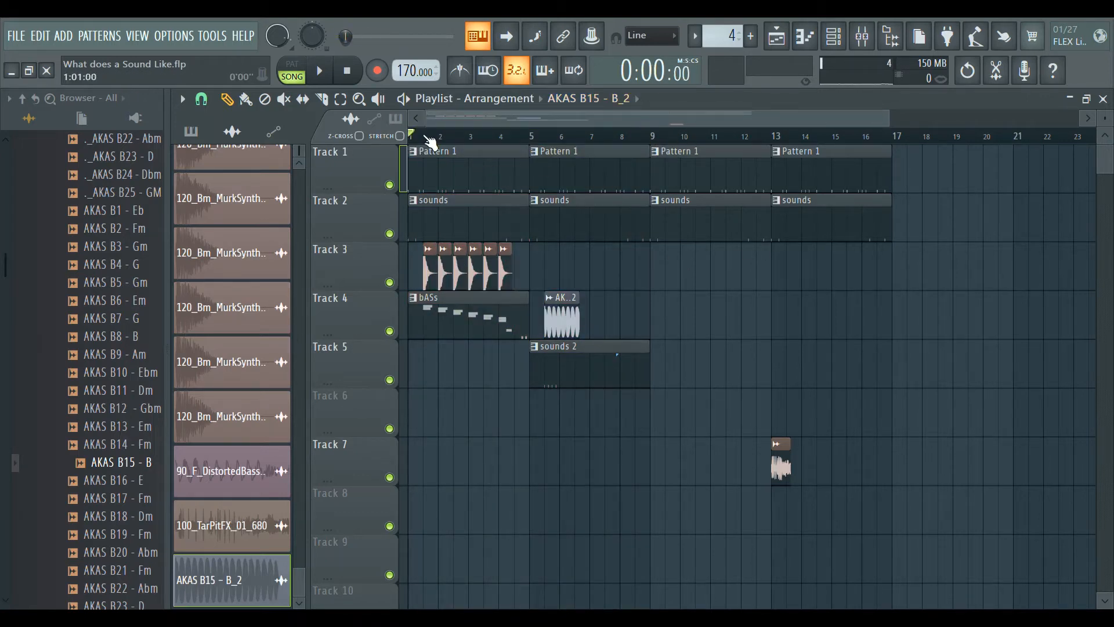
Play the opening section, then lengthen the AKAS B15 - B_2 clip on Track 4 so it ends near bar 8
key("space")
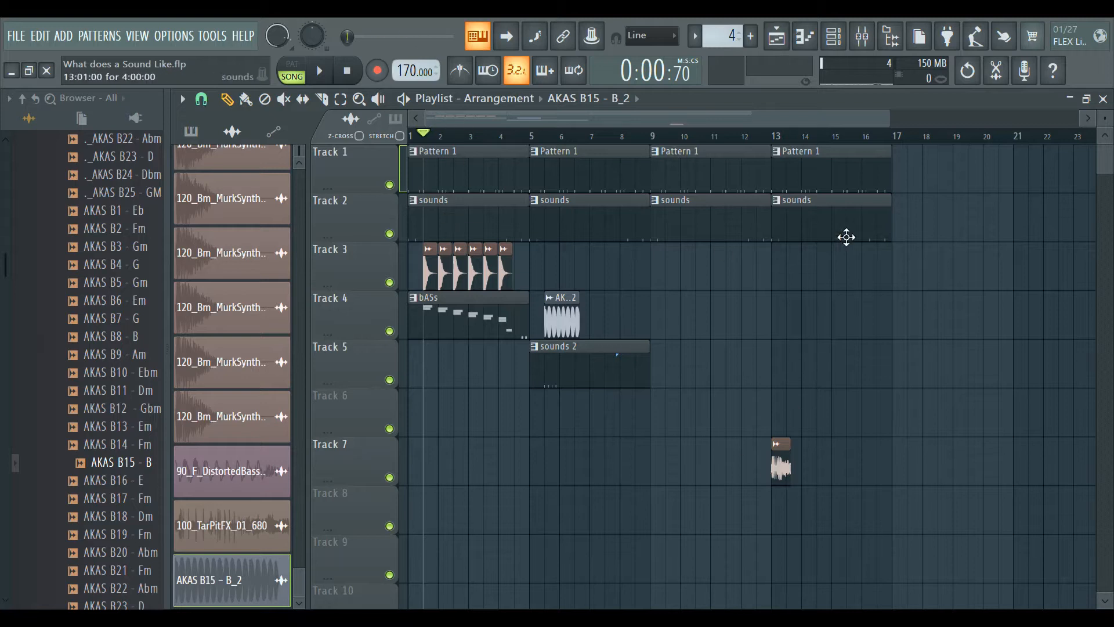
key("space")
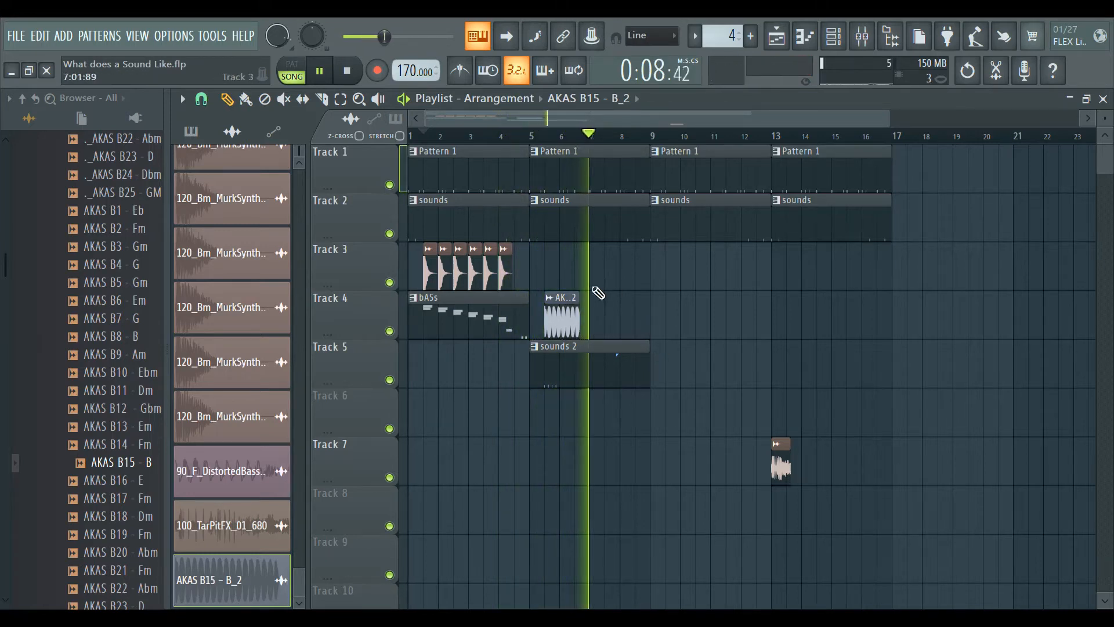
key("space")
left_click_drag(579, 316, 624, 325)
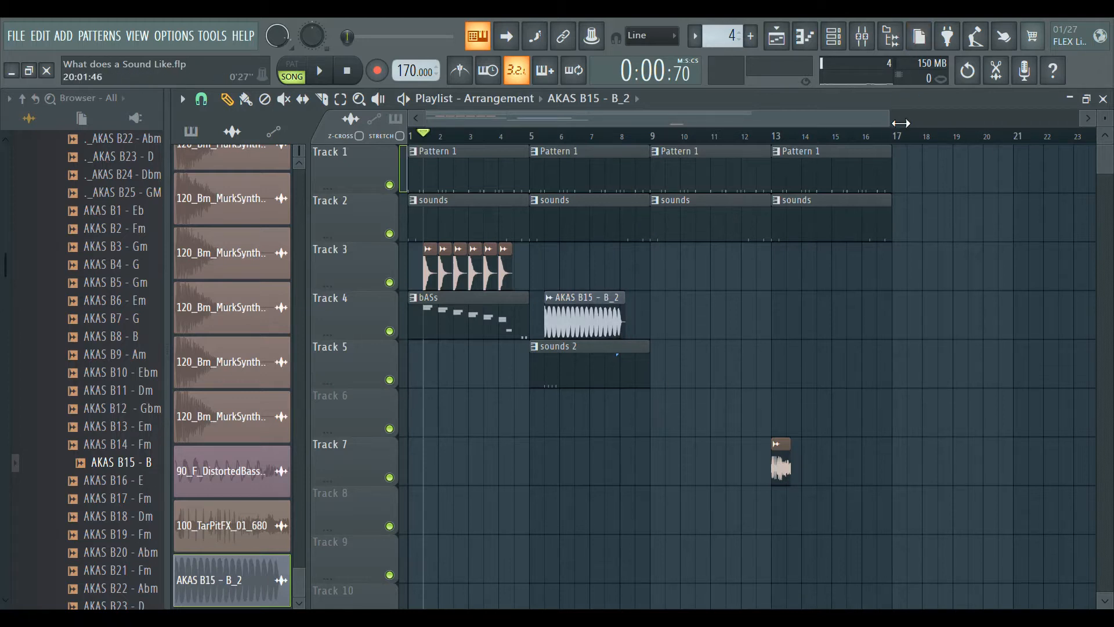
Open the sounds pattern from Track 2 in the channel rack, close its piano roll and reposition the rack to view all steps
left_click_drag(900, 123, 519, 123)
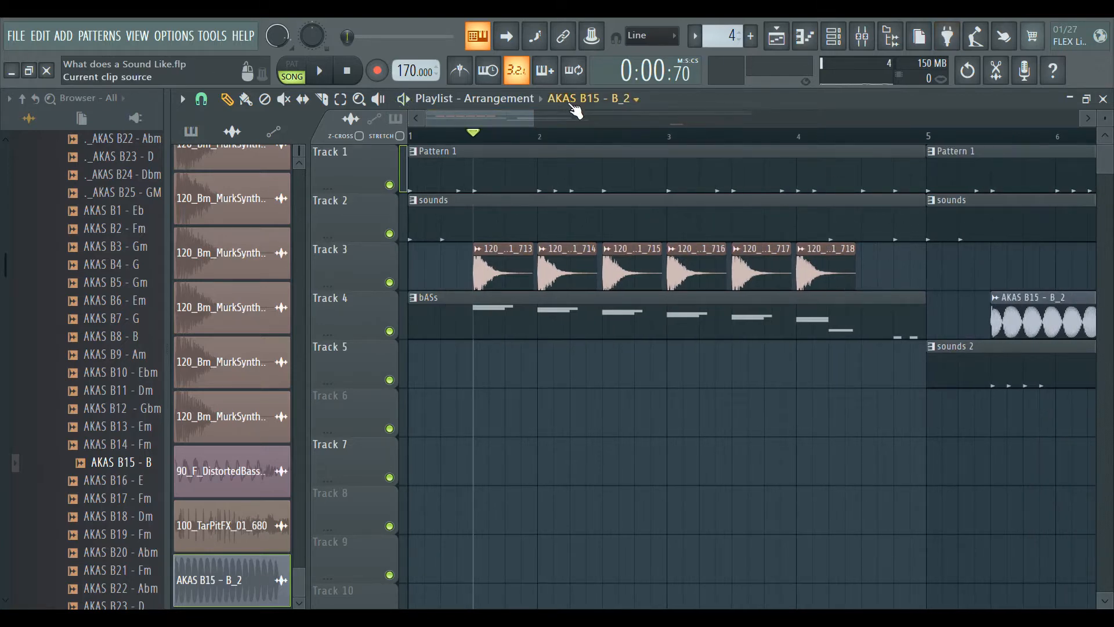
left_click_drag(524, 128, 583, 131)
double_click(838, 232)
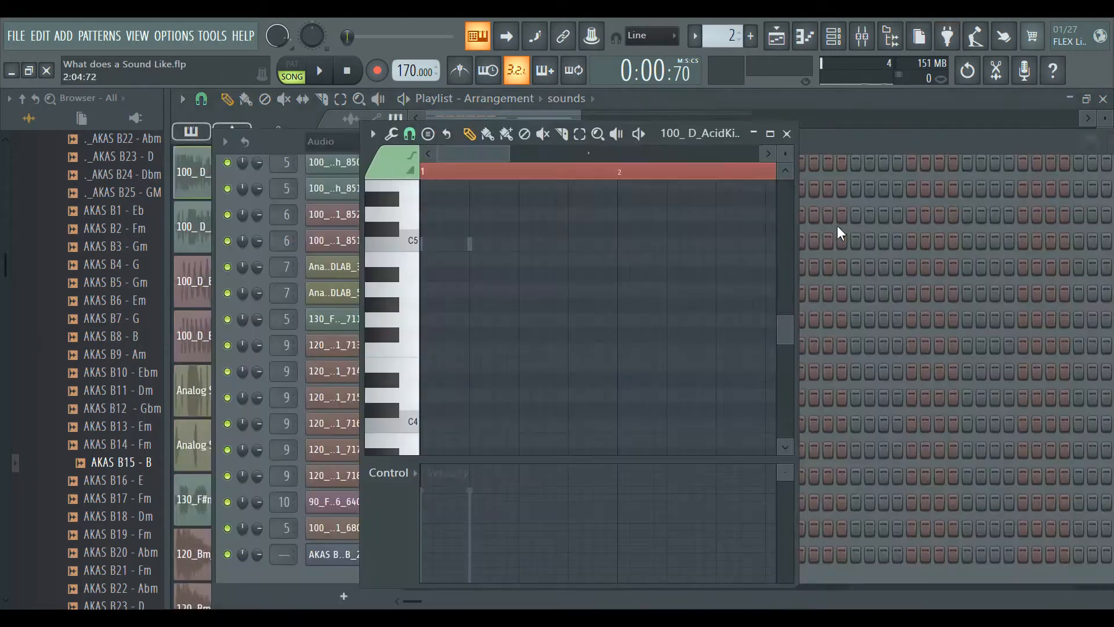
left_click(836, 141)
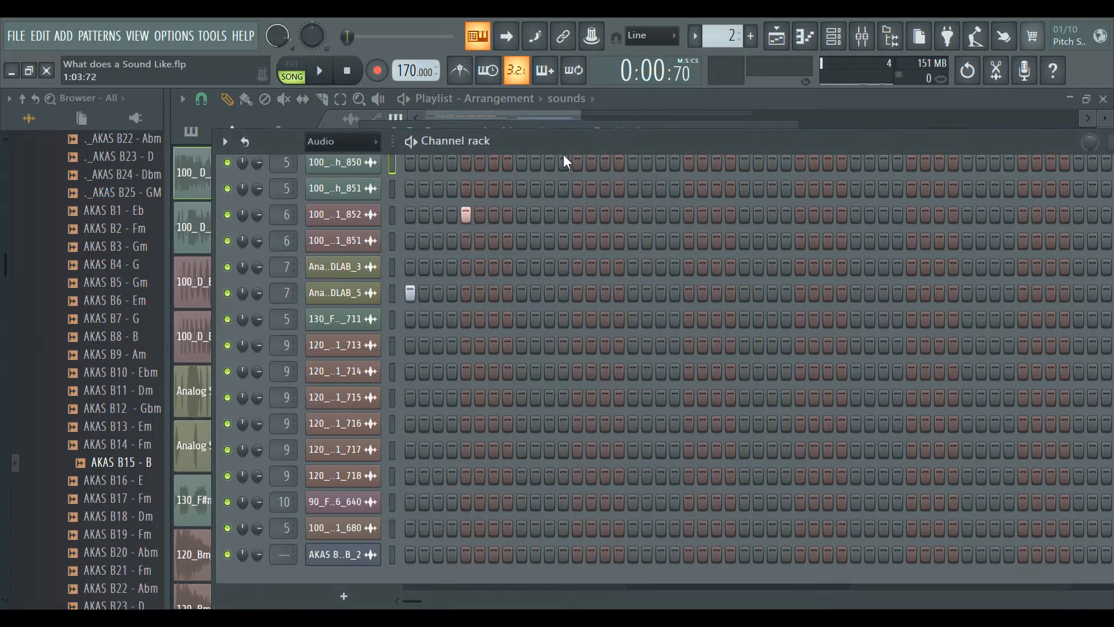
left_click_drag(580, 140, 467, 120)
scroll(609, 284, "up", 1)
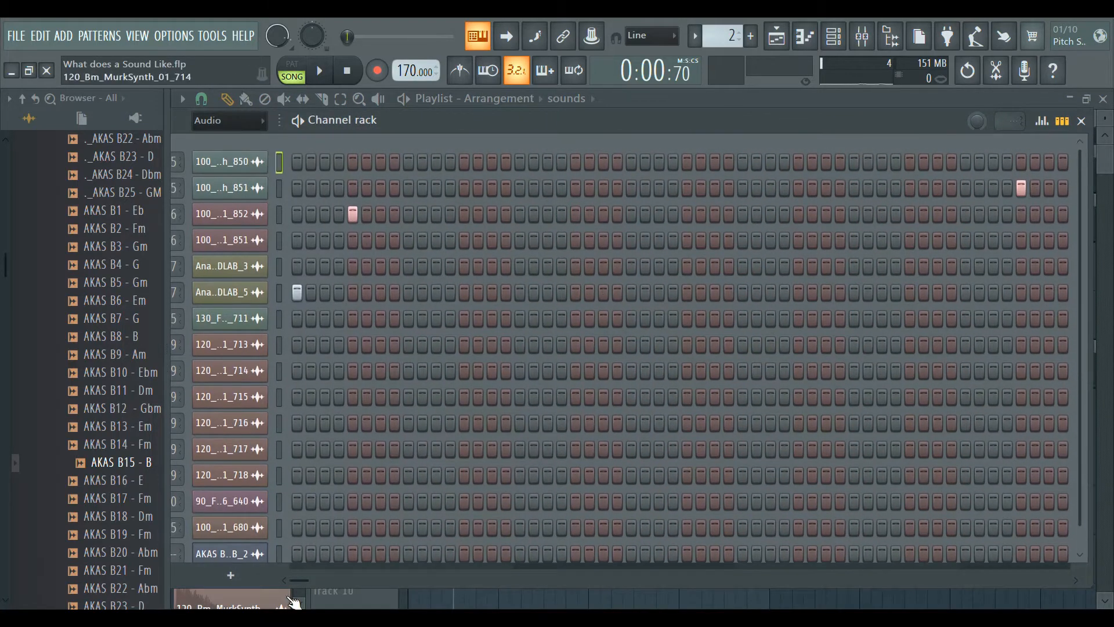
Set the sounds pattern's length to 128 steps
mouse_move(303, 578)
left_mouse_down()
mouse_move(438, 593)
mouse_move(286, 579)
mouse_move(320, 580)
left_mouse_up()
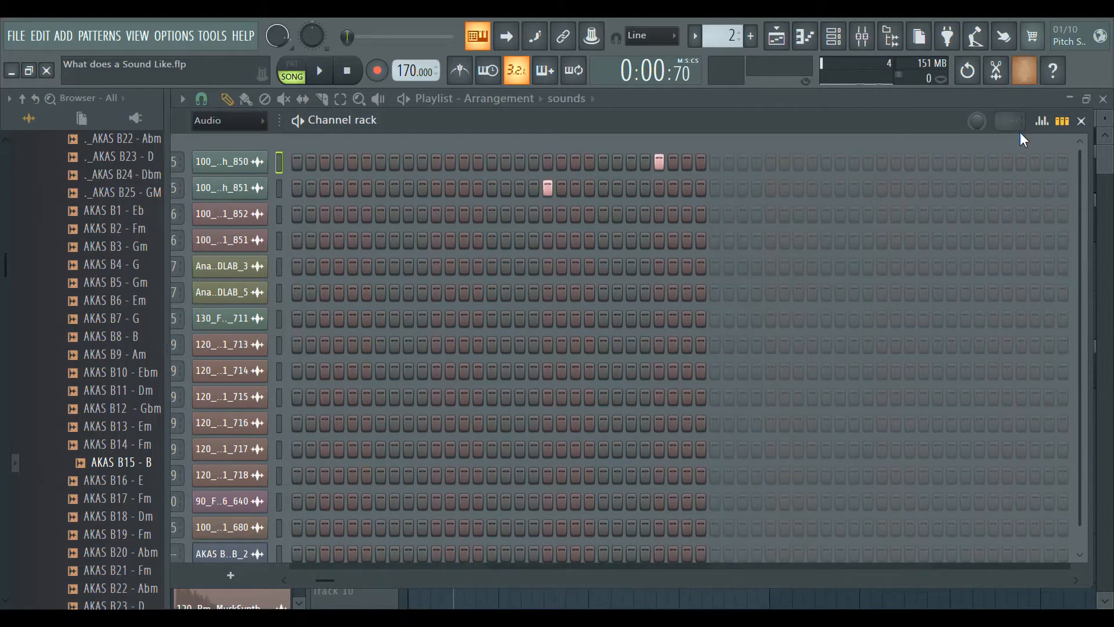
left_click_drag(1012, 121, 1011, 125)
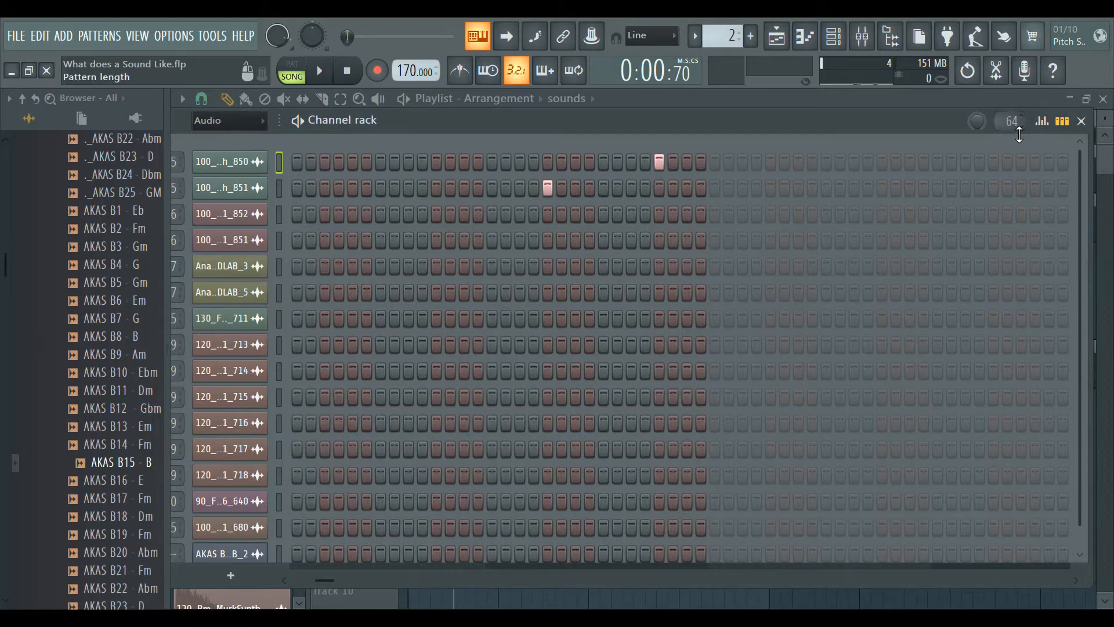
left_click_drag(1011, 121, 1011, 105)
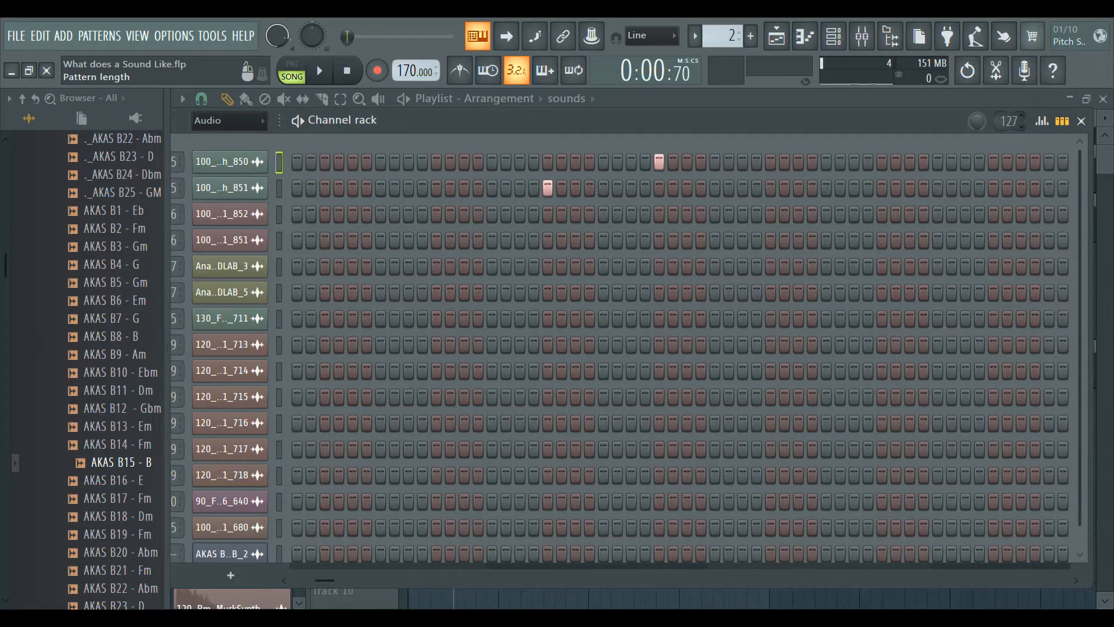
Add a step at bar 5 beat 1 on the BANDLAB_3 channel and one at beat 2 on the EvilBass 852 channel
key("space")
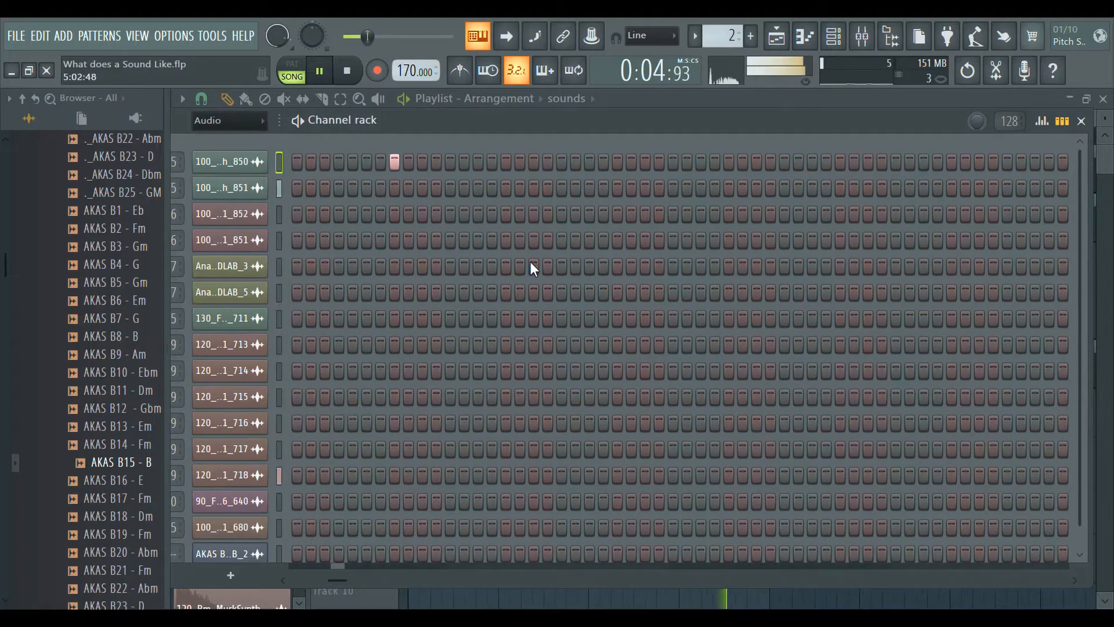
left_click(452, 266)
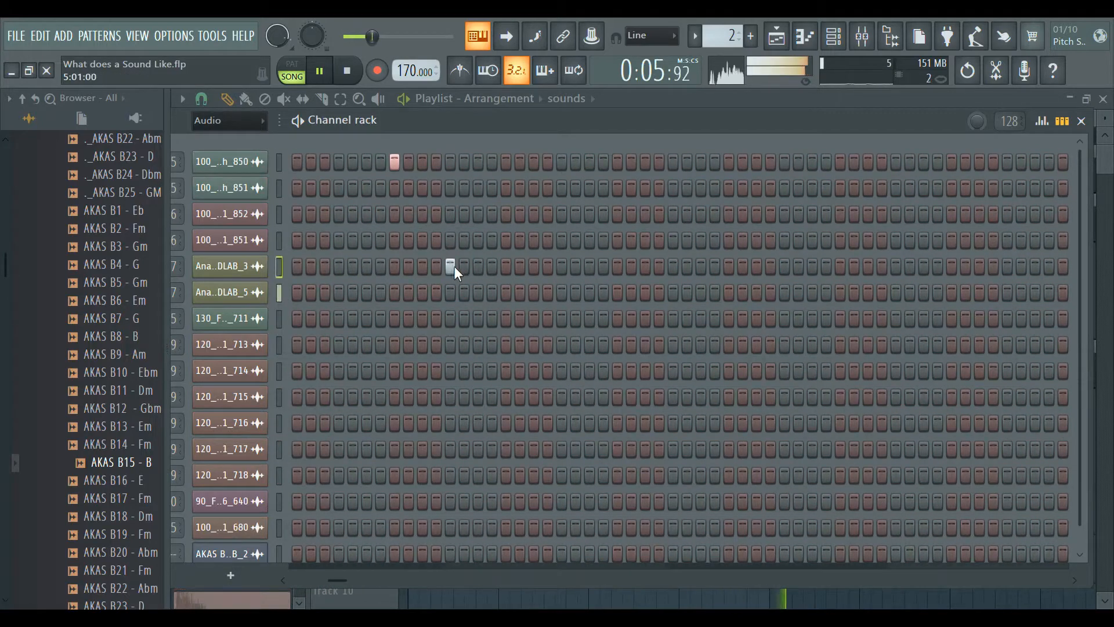
key("space")
left_click(506, 214)
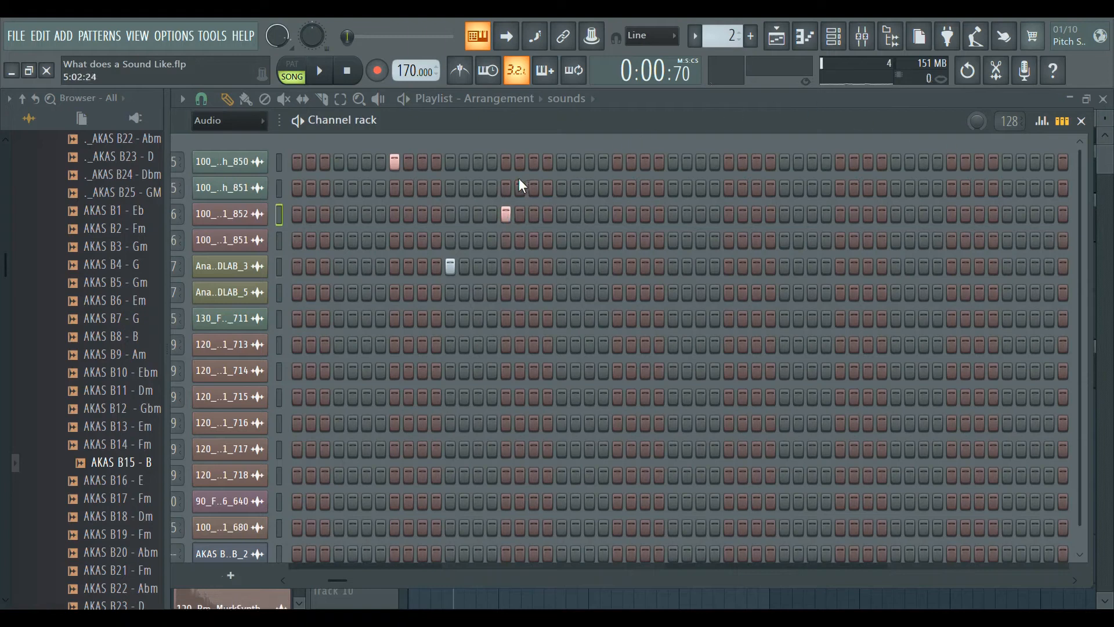
Extend the first sounds clip on Track 2 to bar 9 in place of the second copy
key("F6")
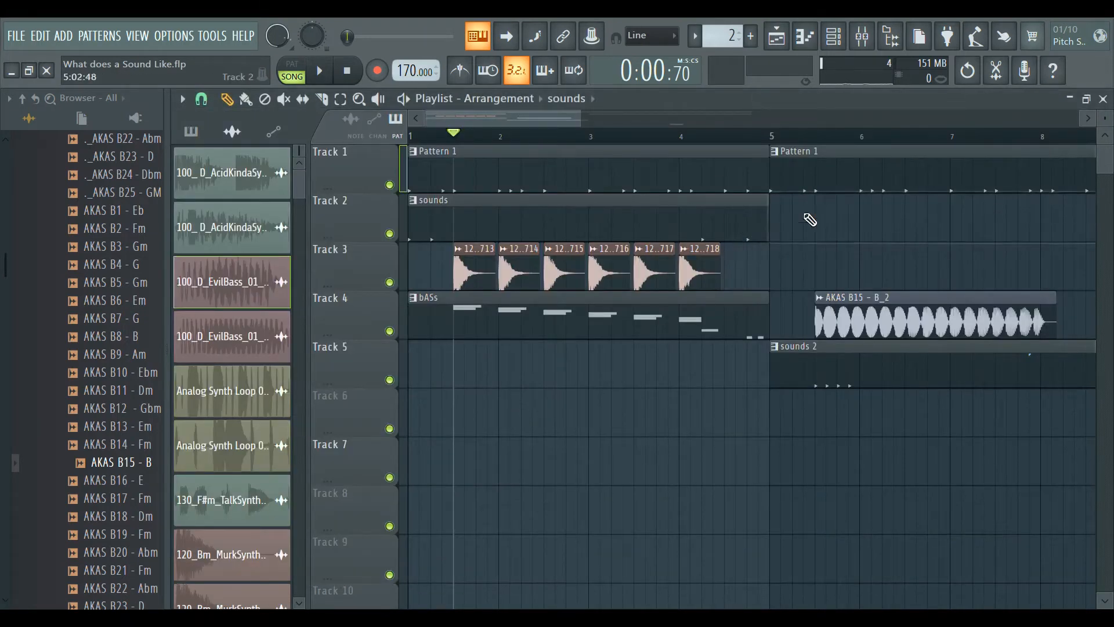
left_click_drag(776, 219, 984, 272)
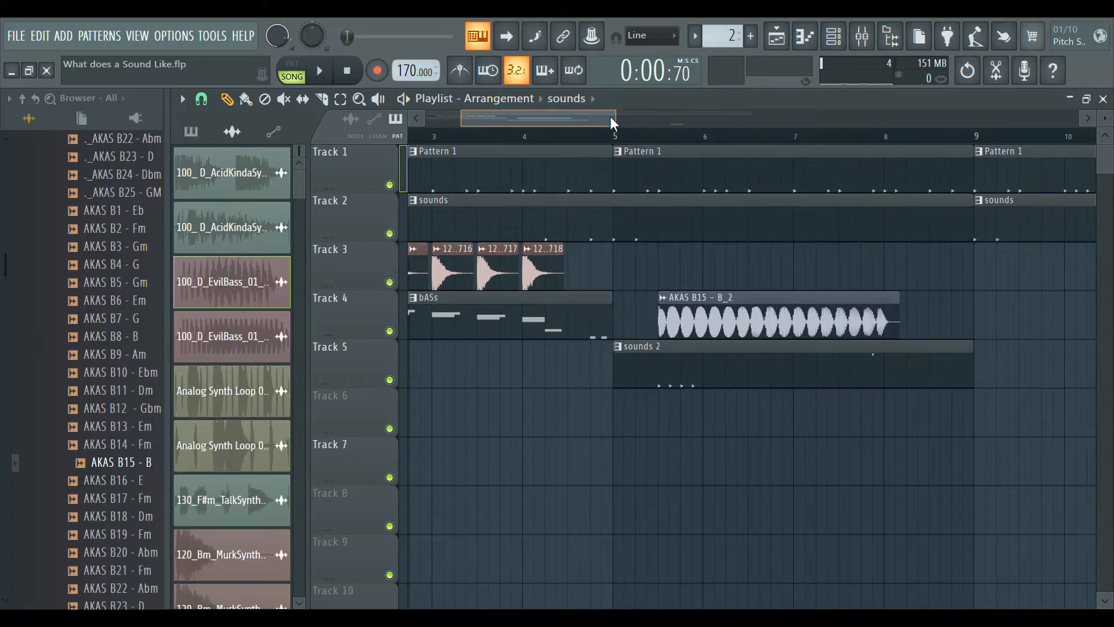
left_click_drag(610, 120, 600, 119)
Play the transition around bars 4 and 5 to check the new sounds
left_click(583, 138)
key("space")
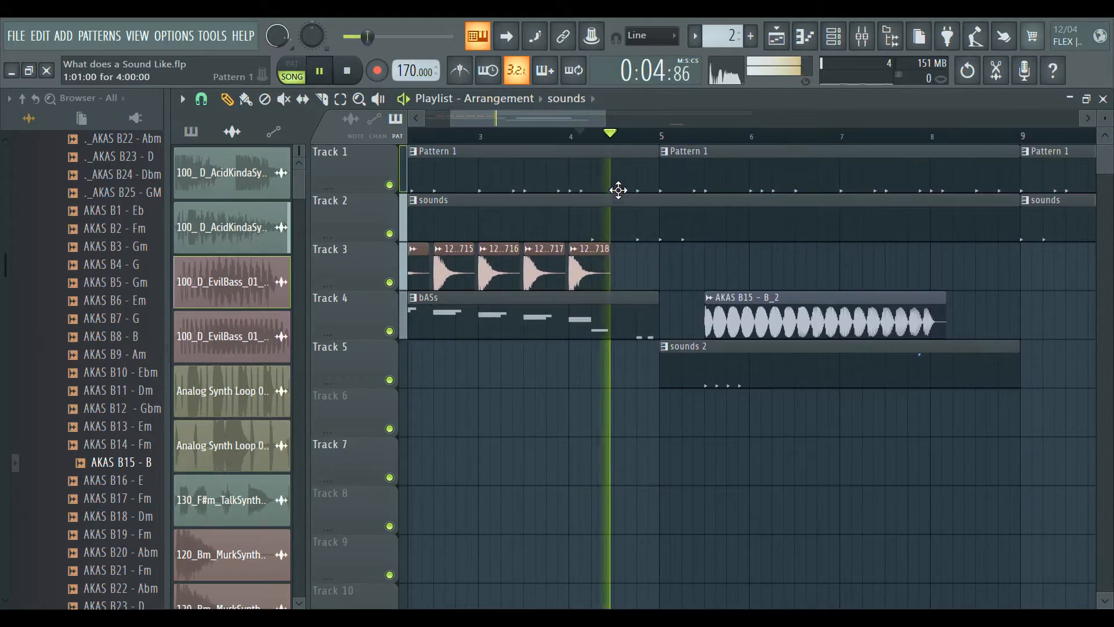
left_click(593, 138)
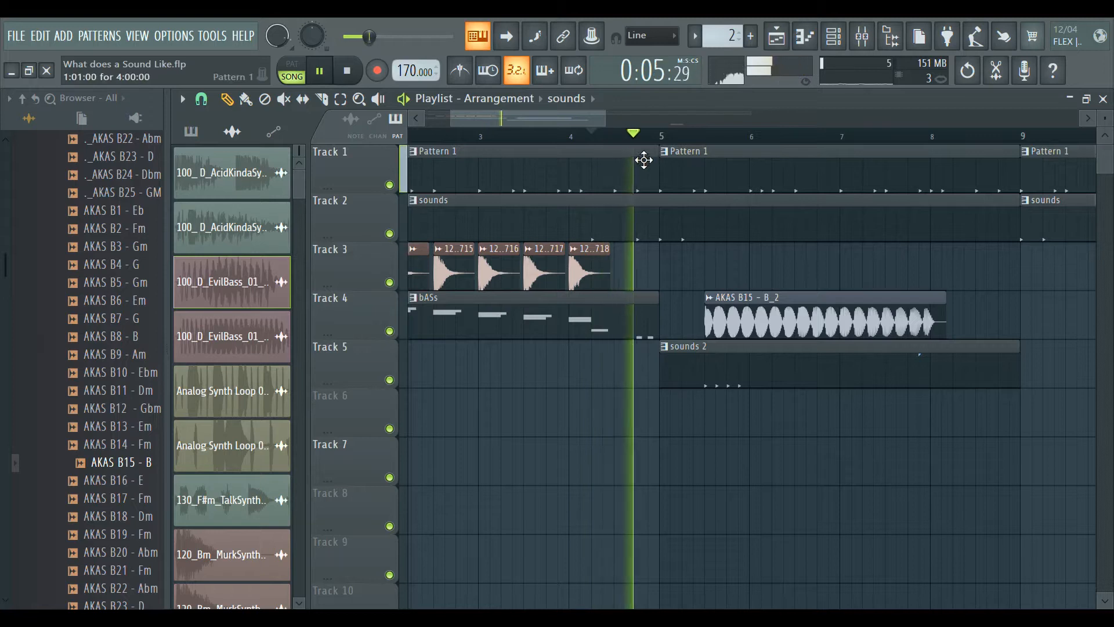
key("space")
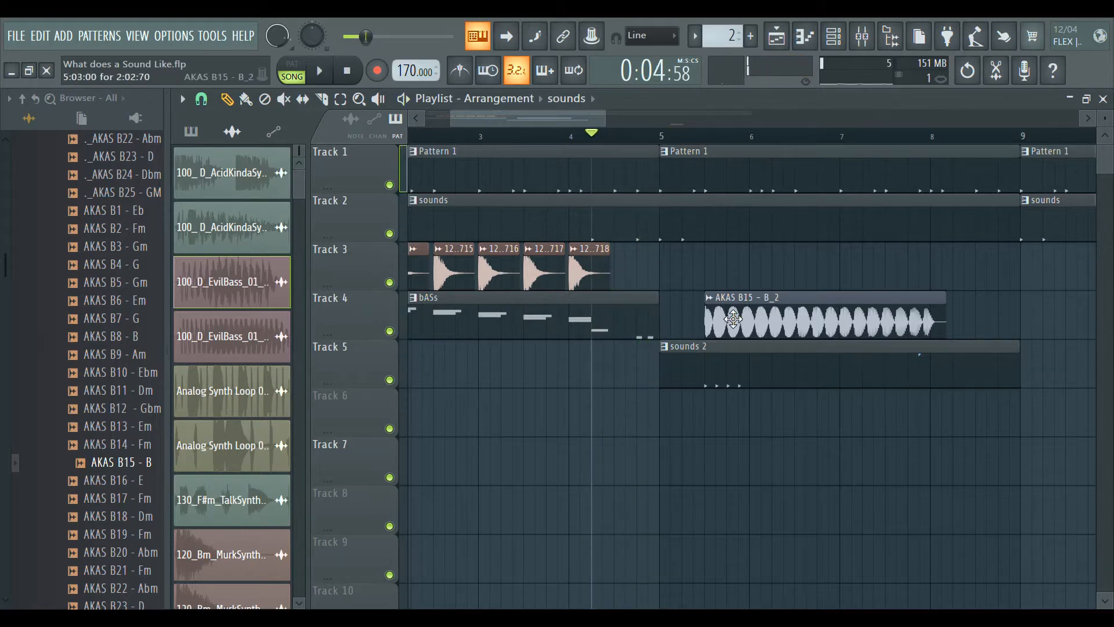
left_click(666, 139)
key("space")
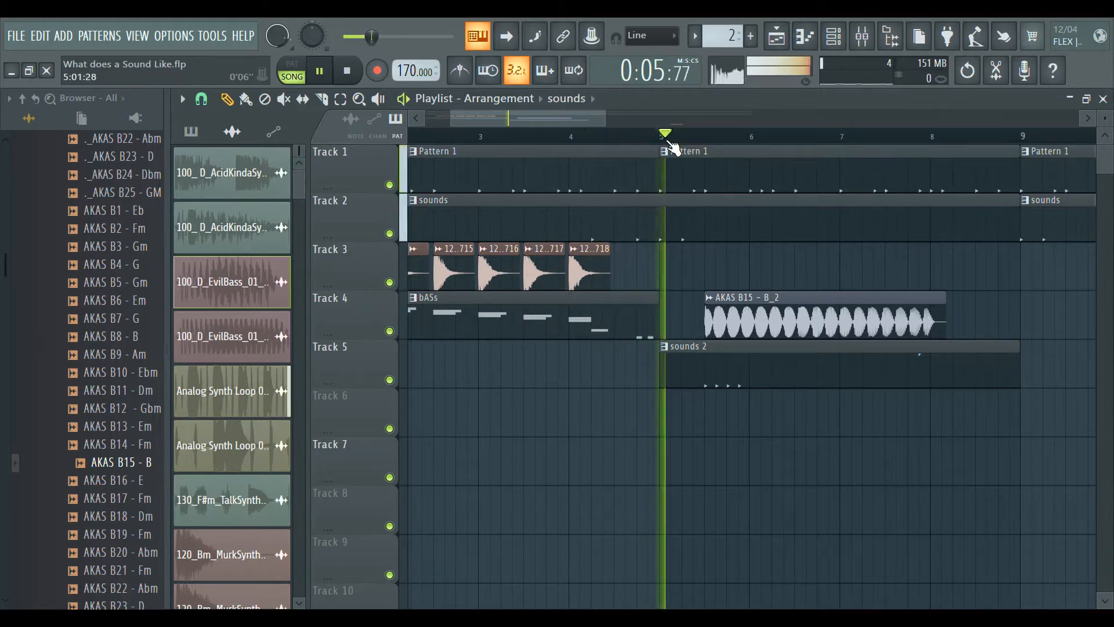
key("space")
Replace the BANDLAB_3 step at the start of bar 5 in the sounds pattern with one on the BANDLAB_5 channel
double_click(702, 222)
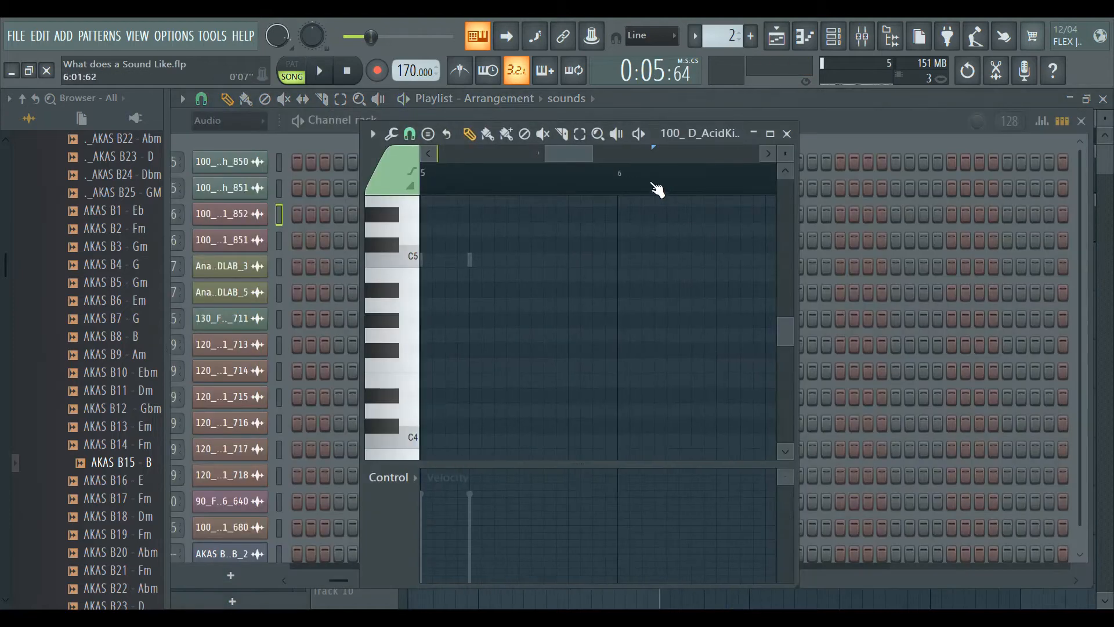
left_click(812, 147)
right_click(454, 262)
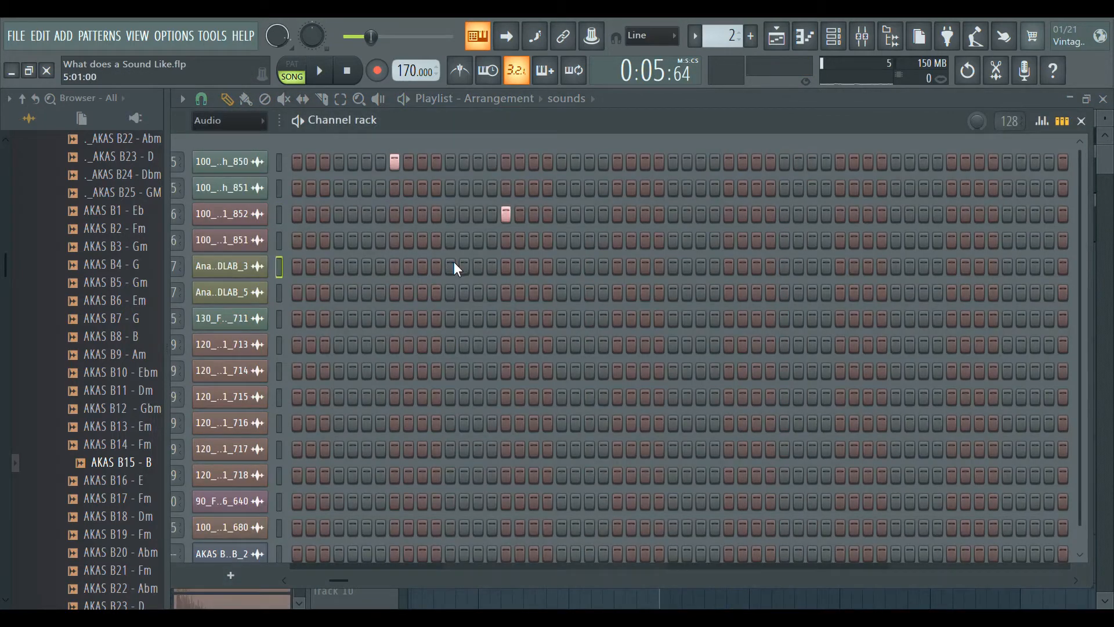
left_click(450, 293)
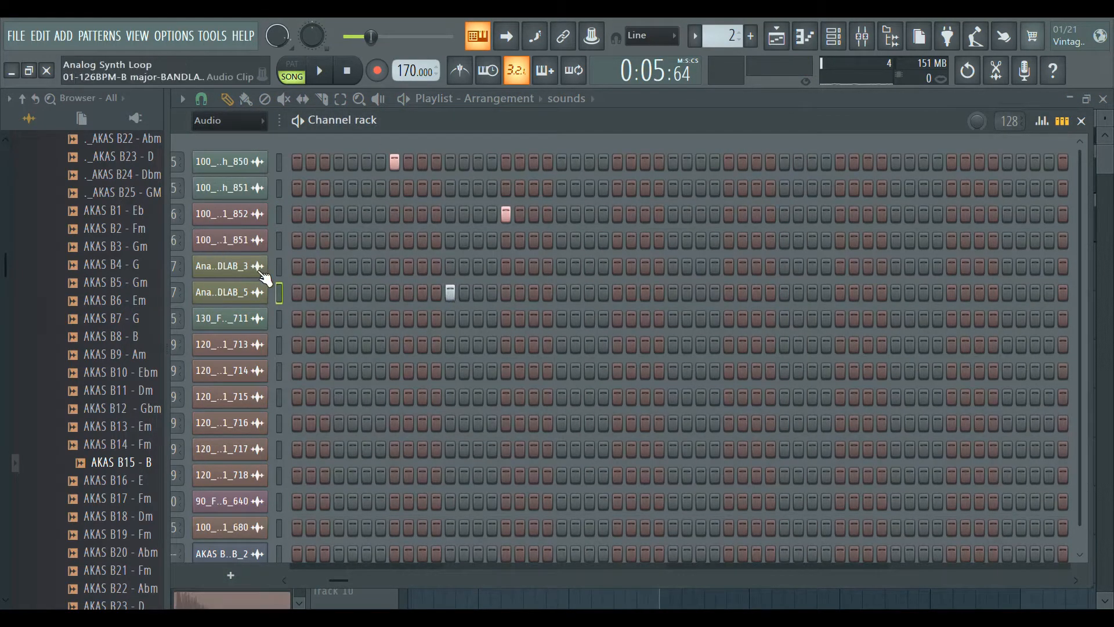
Audition the Analog Synth Loop BANDLAB_3 and BANDLAB_5 samples in their channel settings
left_click(254, 265)
left_click(416, 466)
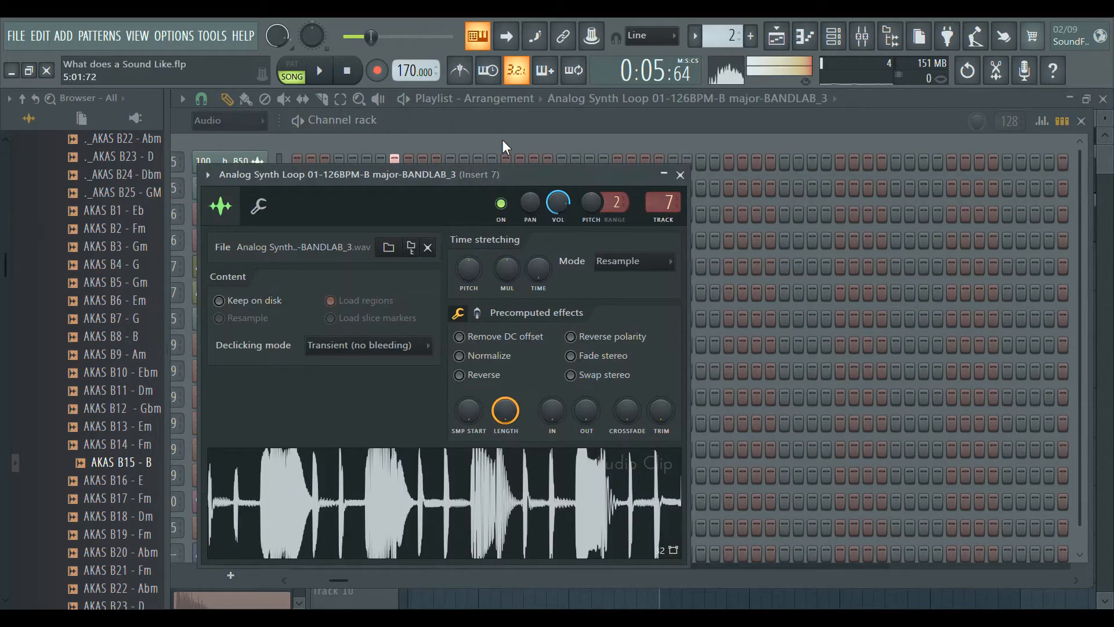
left_click(501, 143)
left_click(253, 290)
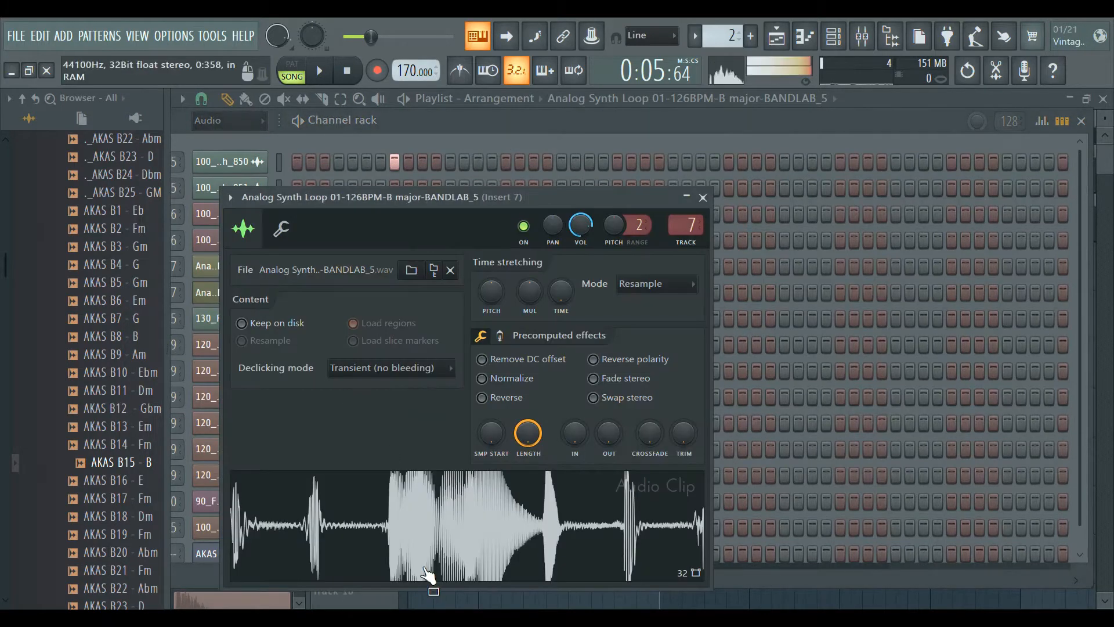
Return to the playlist and play the arrangement from bar 5 into bar 7
left_click(891, 121)
left_click(897, 100)
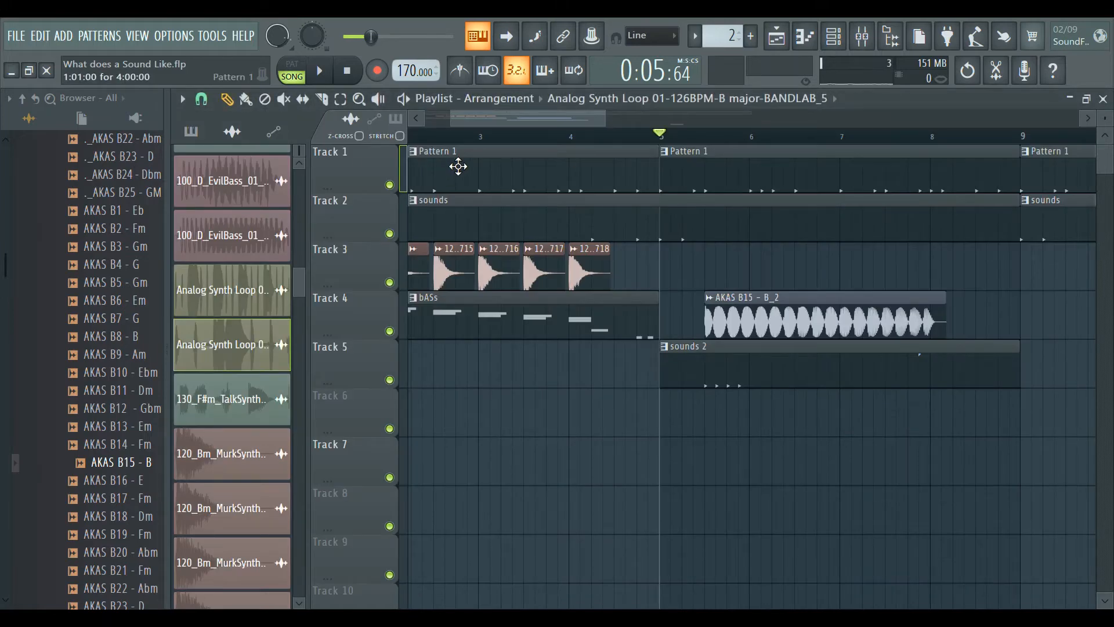
key("space")
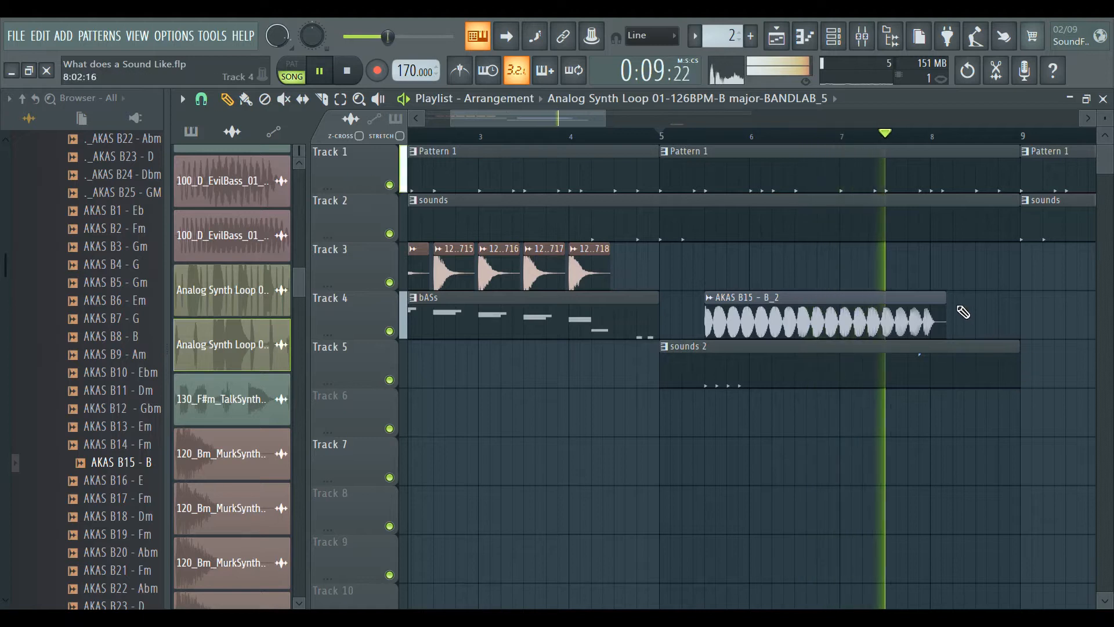
key("space")
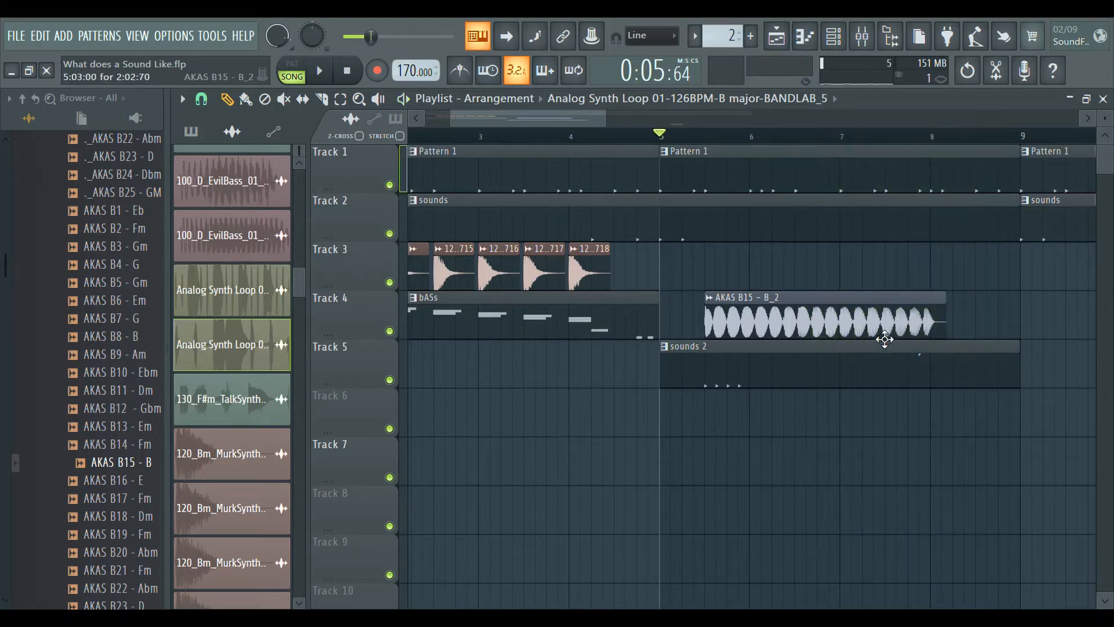
Move the AKAS B15 clip to beat 3 of bar 6 and try short copies of it on Tracks 6 and 7
left_click_drag(885, 339, 974, 346)
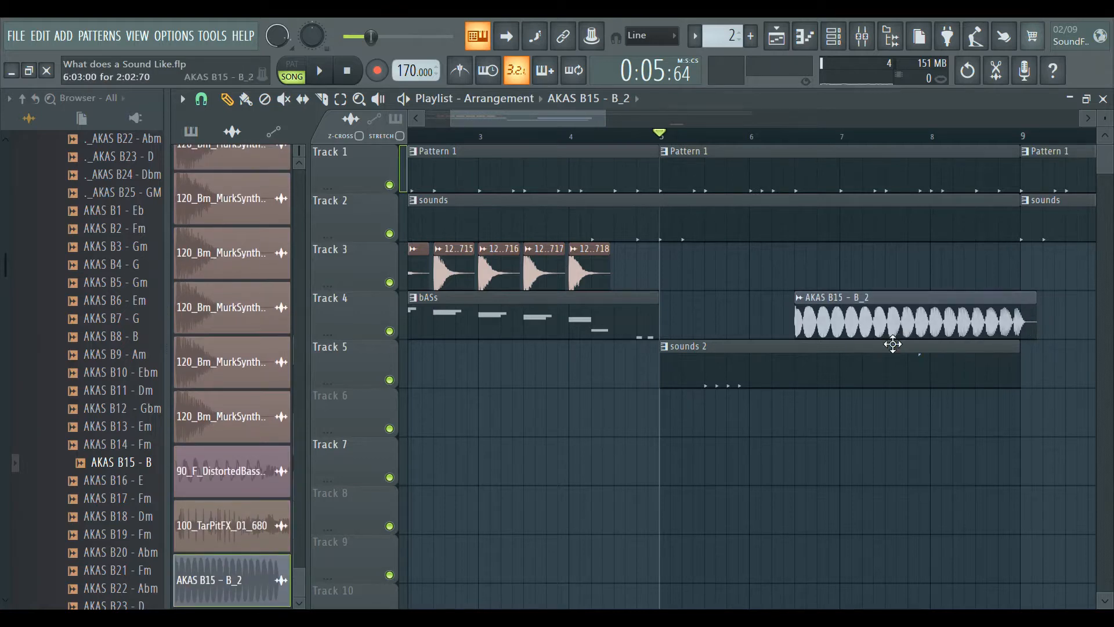
left_click(764, 423)
left_click_drag(958, 435, 789, 441)
left_click(767, 478)
key("space")
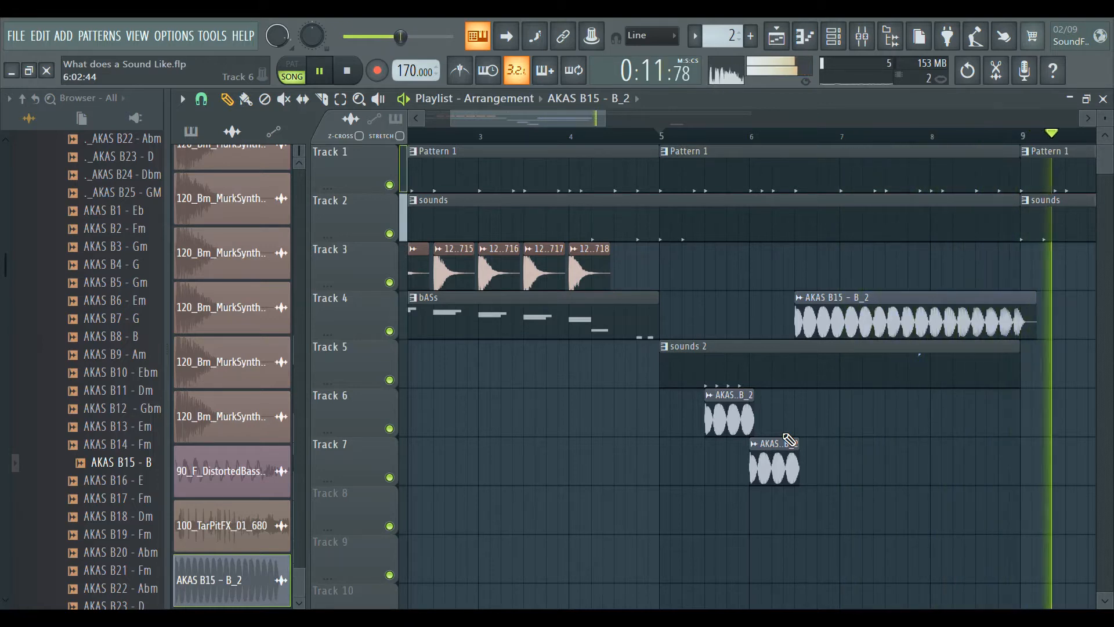
key("space")
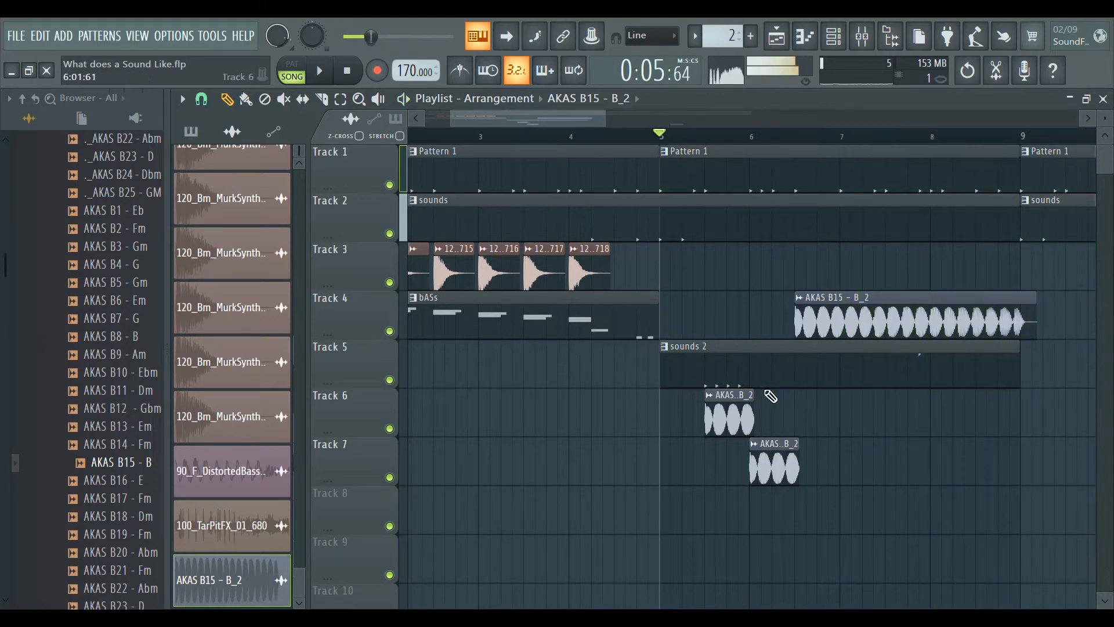
Delete both short AKAS B15 copies from the playlist
left_click_drag(785, 481, 784, 405)
right_click(778, 419)
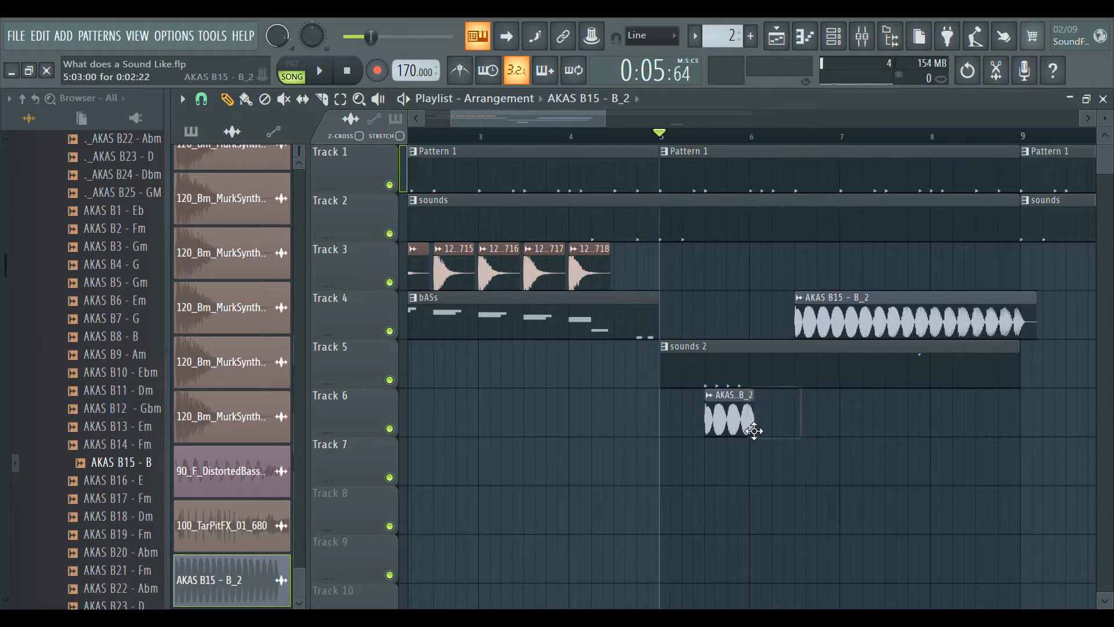
right_click(748, 430)
Review the AKAS B15 sample's channel settings and the arrangement from bar 1 onward
double_click(929, 322)
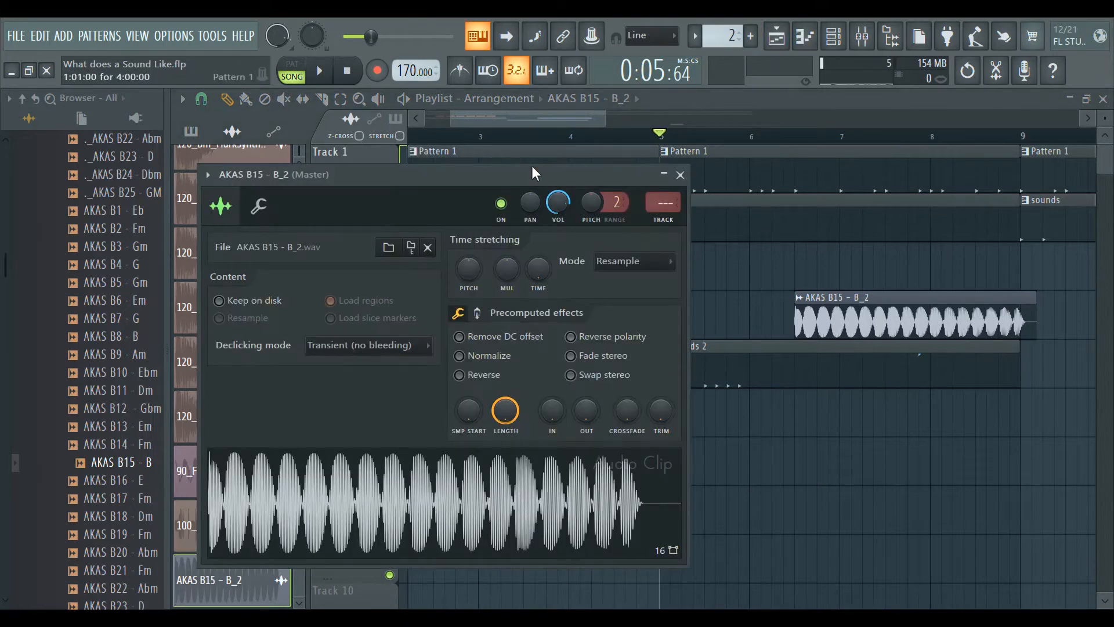
left_click(680, 175)
left_click_drag(591, 119, 482, 116)
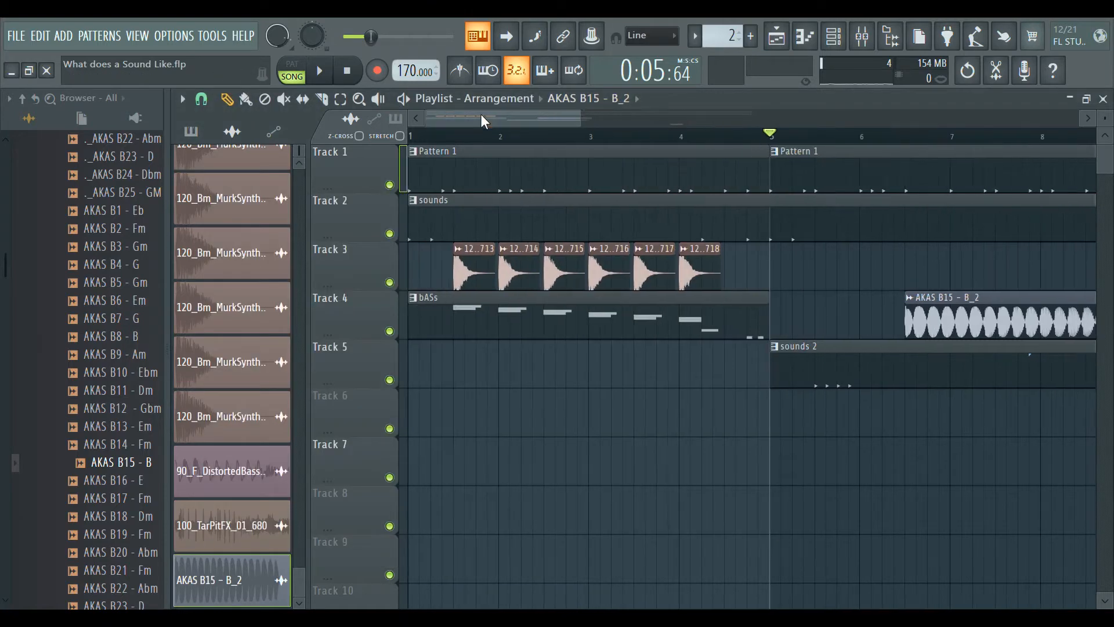
left_click_drag(584, 119, 623, 119)
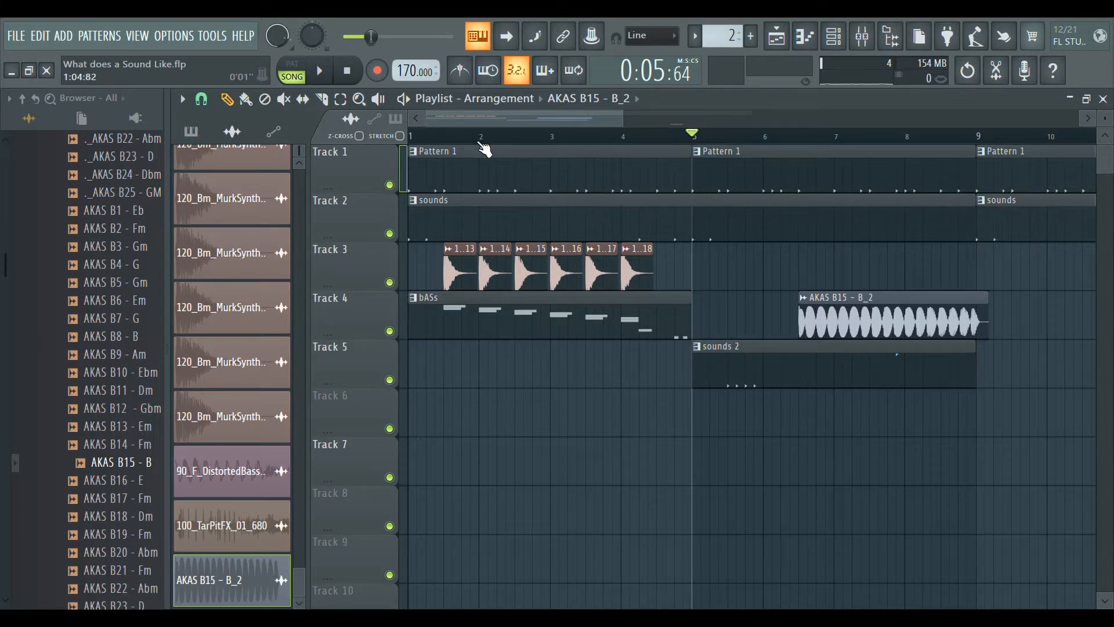
Examine the DistortedBass hits of the sounds 2 pattern in the piano roll and channel rack
double_click(766, 373)
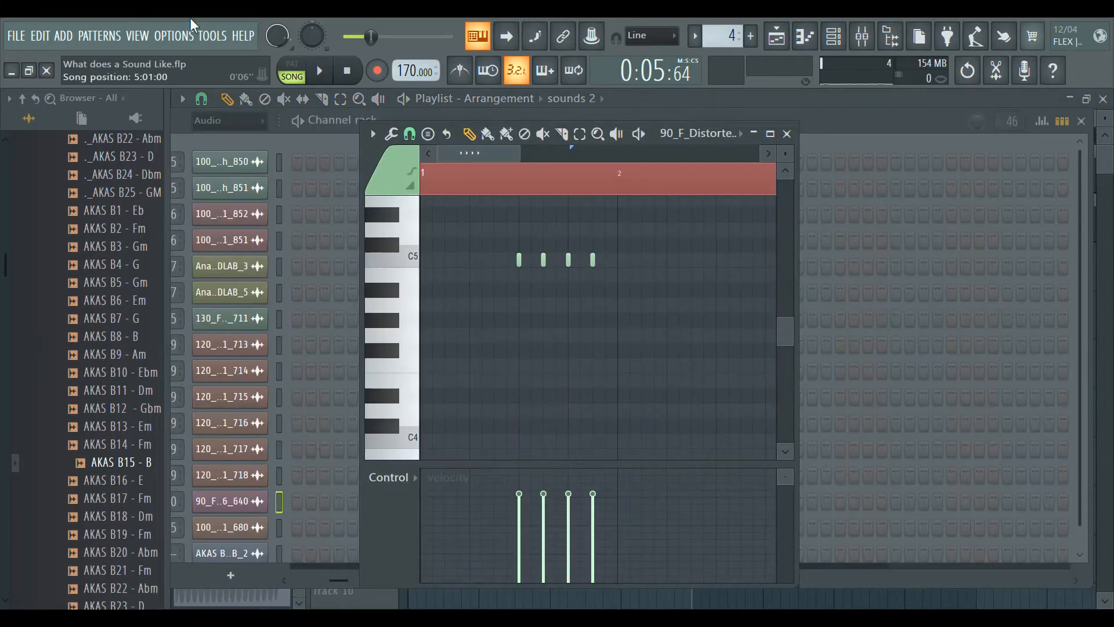
left_click(858, 134)
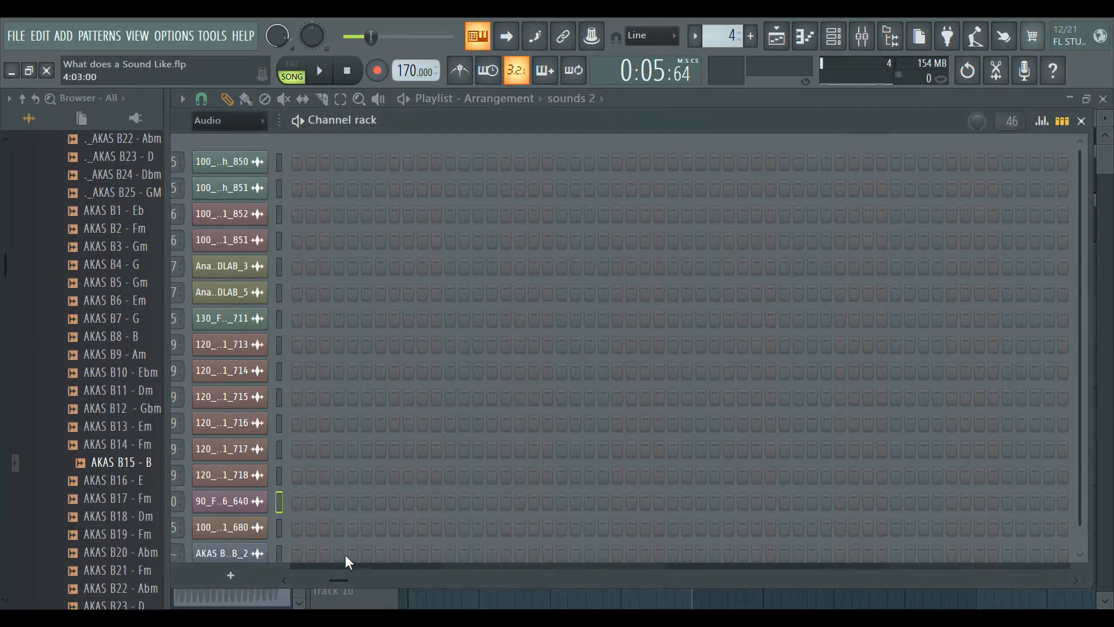
left_click_drag(338, 580, 218, 582)
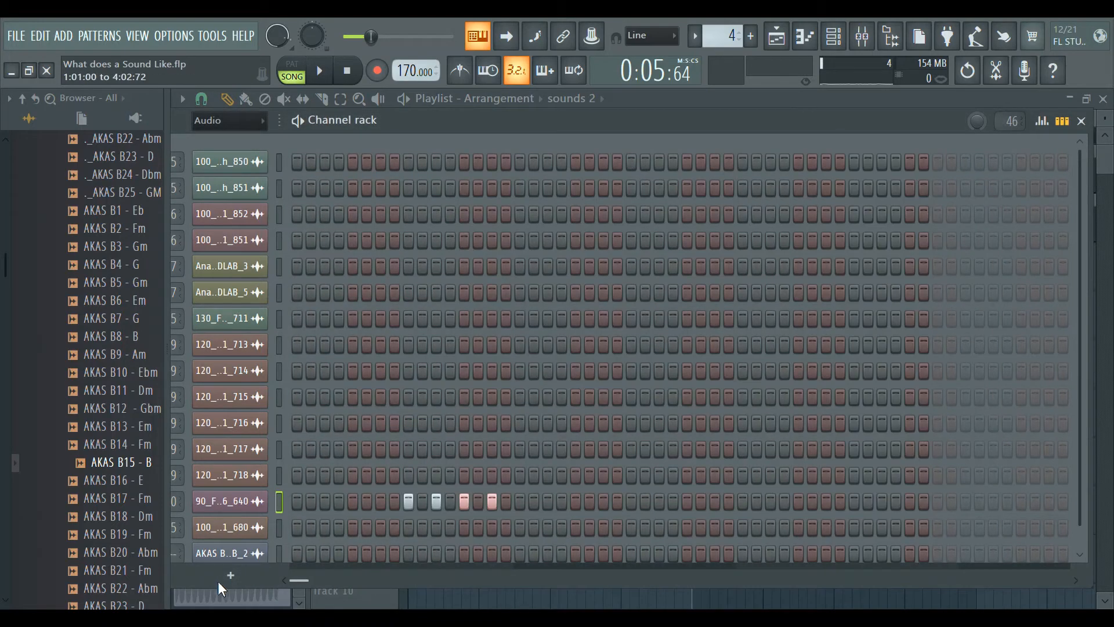
left_click(389, 597)
Move the AKAS B15 clip on Track 4 to beat 3 of bar 5, in line with the first sounds 2 hit
double_click(860, 333)
left_click_drag(876, 330, 807, 325)
left_click_drag(572, 124, 181, 204)
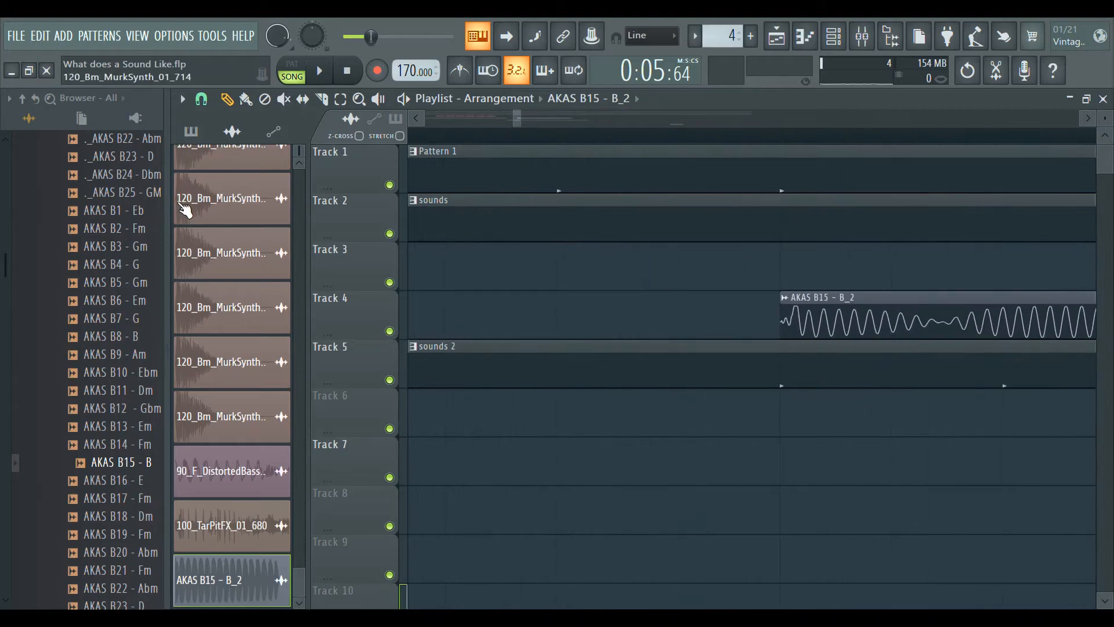
left_click(1089, 119)
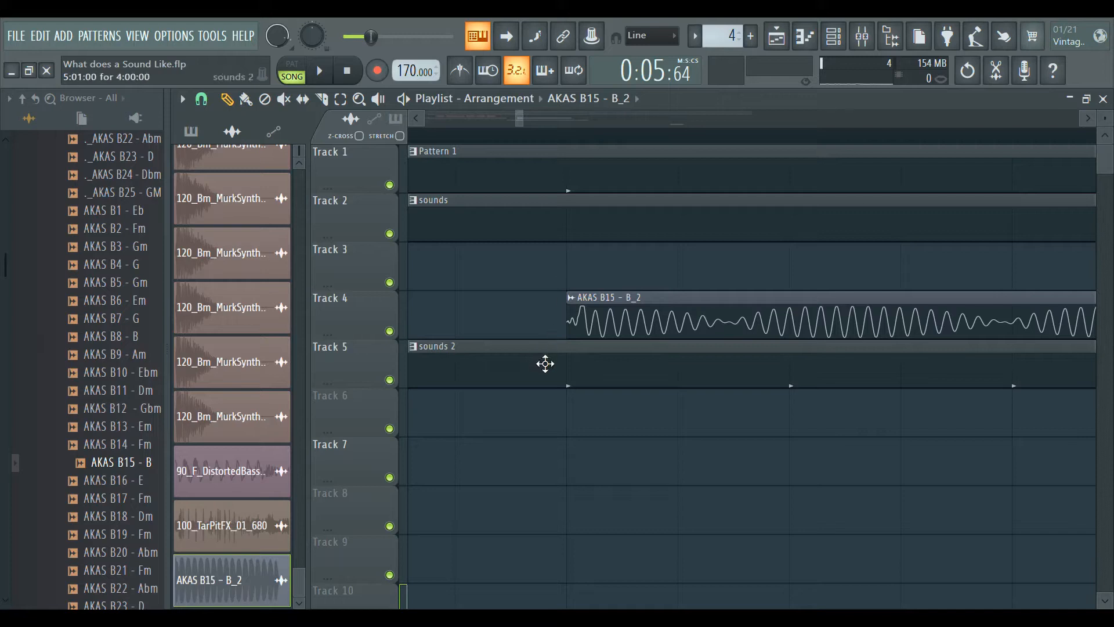
Set the playback position to beat 3 of bar 5 and play the start of the AKAS B15 clip
left_click(571, 136)
key("space")
key("space")
key("space")
key("space")
key("space")
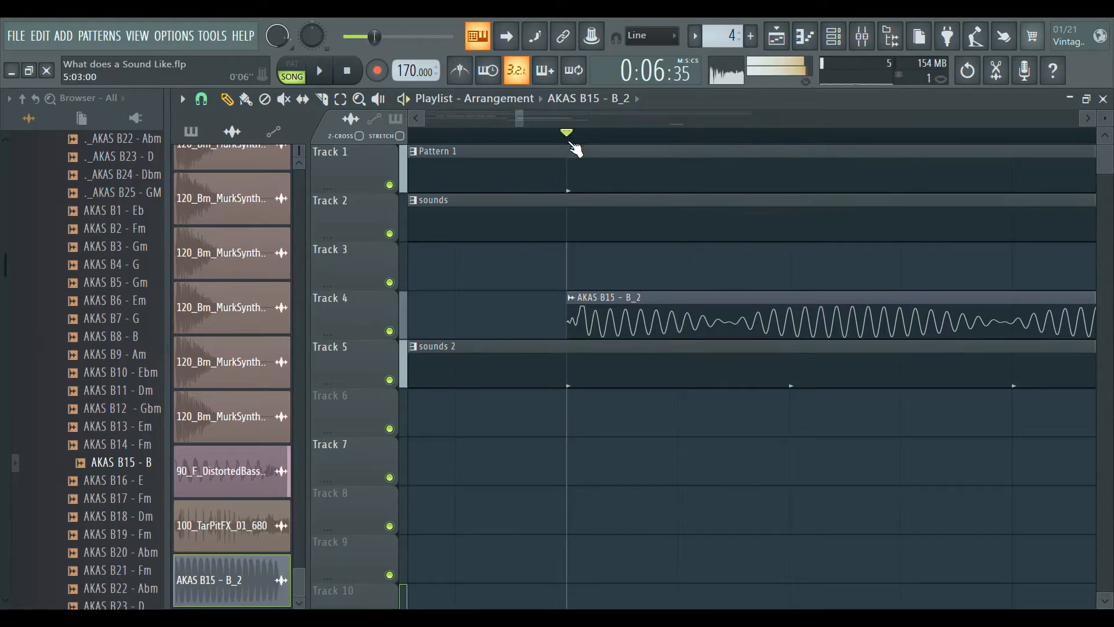
Mute Tracks 4 and 5 and play from beat 3 of bar 5 to hear the remaining tracks
key("space")
left_click(390, 331)
key("space")
key("space")
left_click(390, 380)
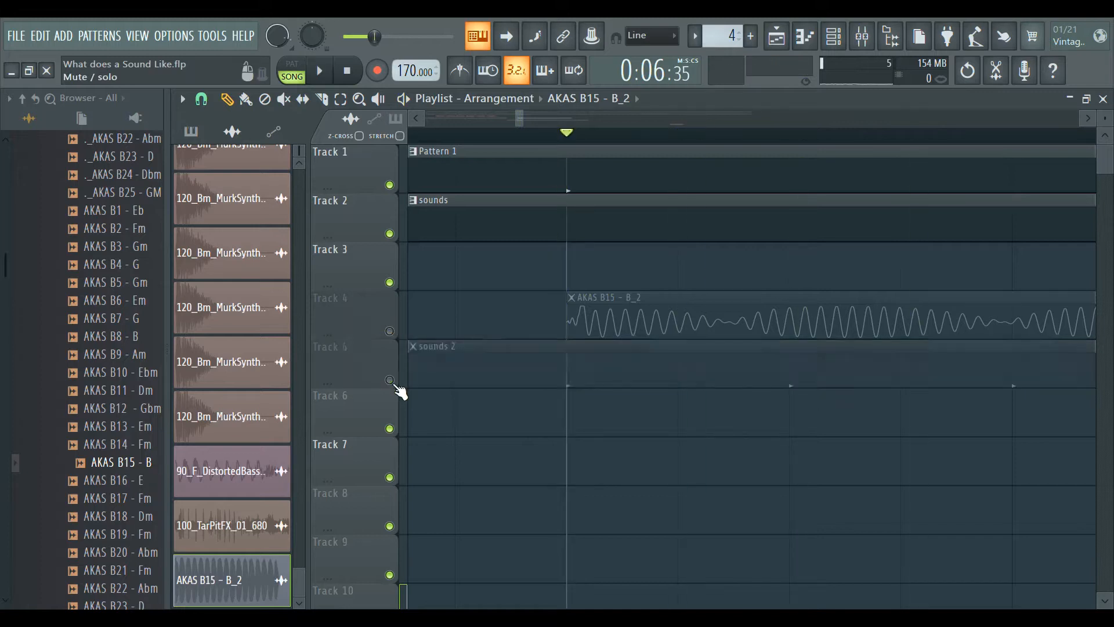
key("space")
key("space")
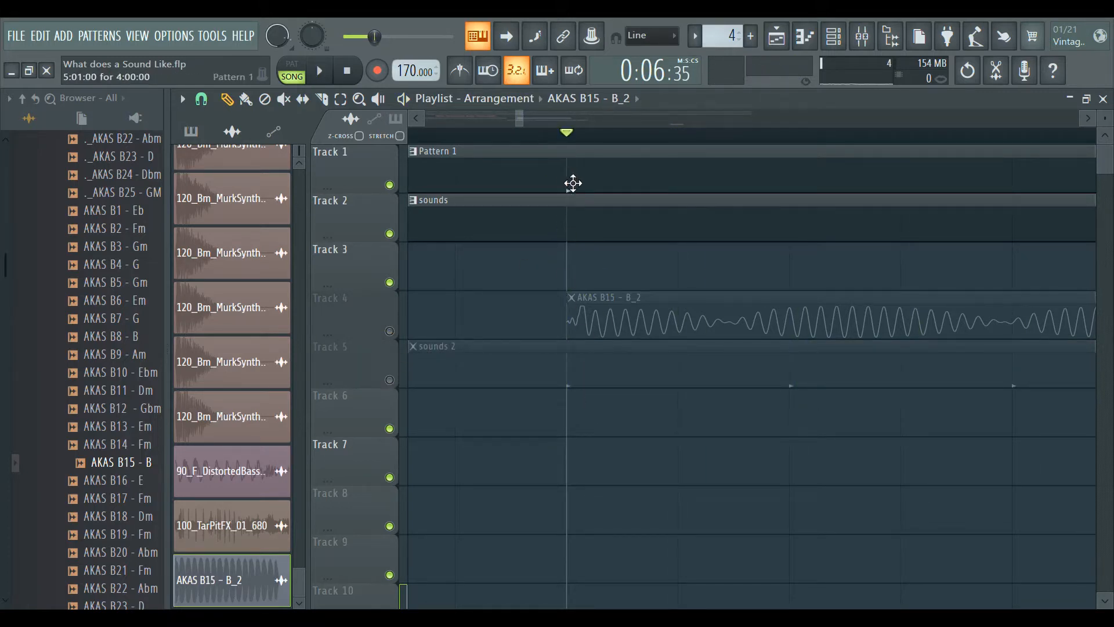
Unmute Track 4 and play the AKAS B15 clip together with Pattern 1
left_click(390, 330)
key("space")
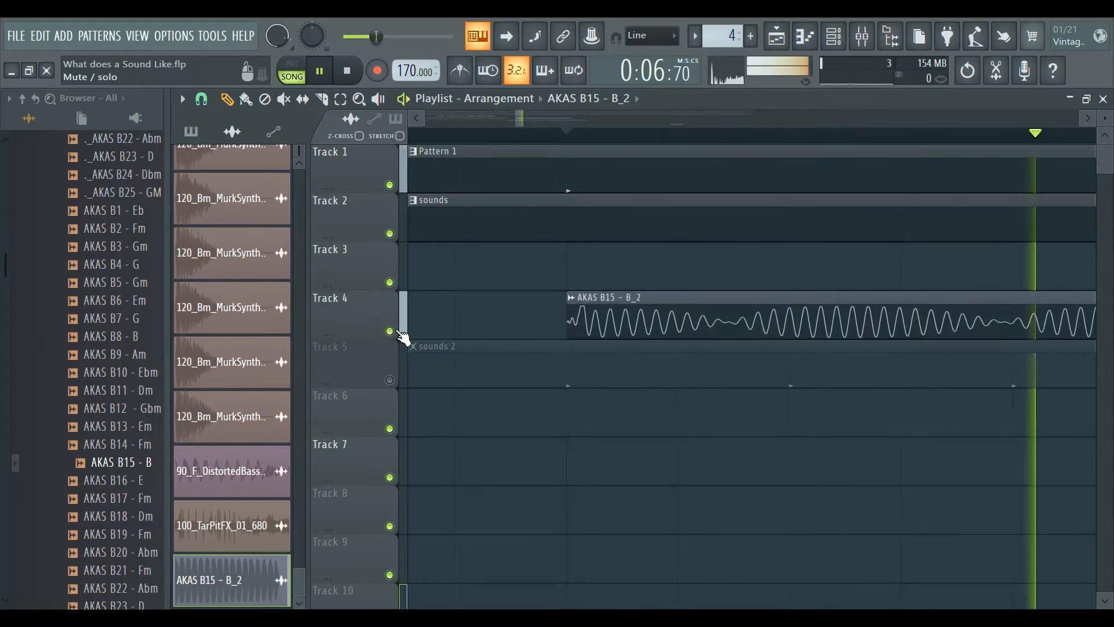
key("space")
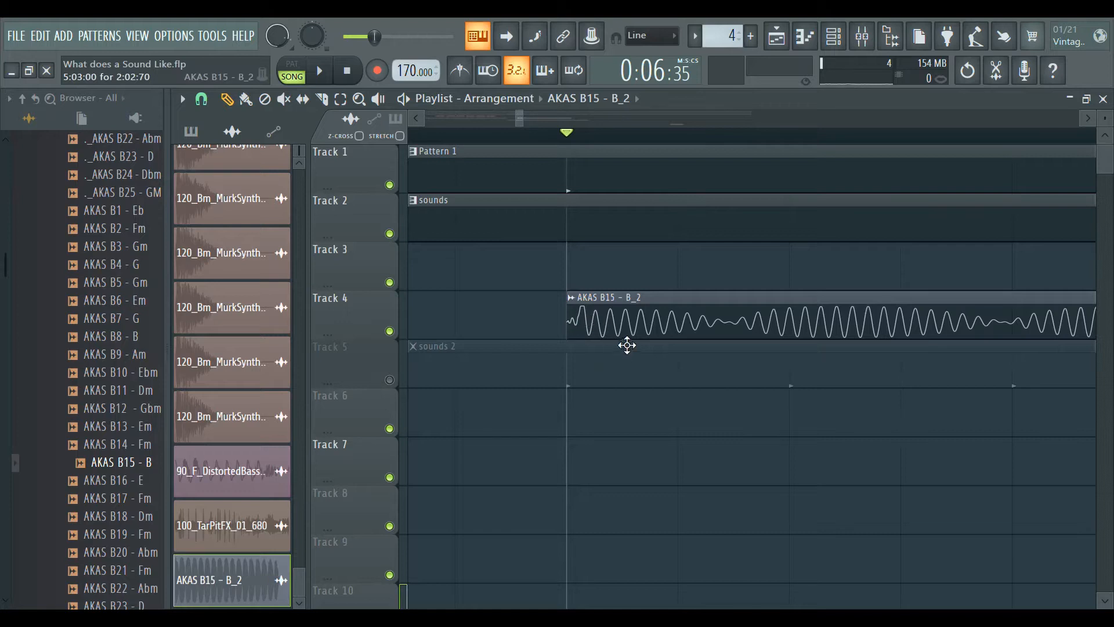
Replay the opening of the AKAS B15 clip several times to check its first wave cycles against Pattern 1
mouse_move(625, 337)
left_mouse_down()
mouse_move(612, 335)
mouse_move(698, 346)
mouse_move(656, 323)
mouse_move(613, 339)
left_mouse_up()
key("space")
key("space")
key("space")
key("space")
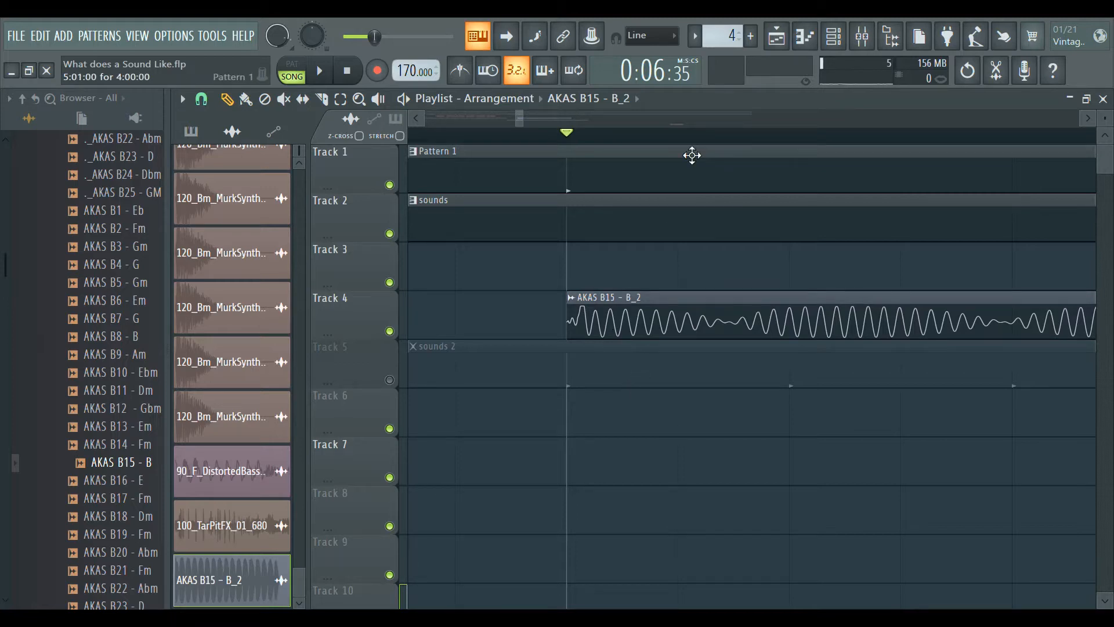
mouse_move(620, 324)
left_mouse_down()
mouse_move(679, 333)
mouse_move(567, 328)
mouse_move(629, 348)
mouse_move(537, 333)
mouse_move(621, 351)
mouse_move(629, 338)
mouse_move(614, 340)
left_mouse_up()
key("space")
key("space")
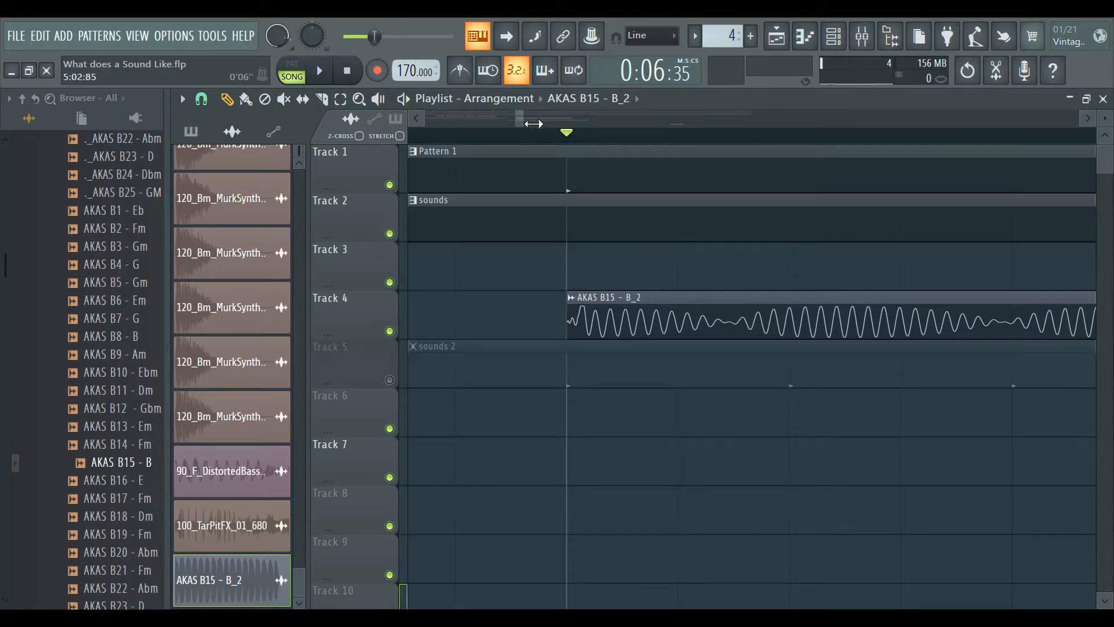
Bring up the AKAS B15 clip's channel settings and Edison side by side, and undo the last edit to the sample in Edison
left_click_drag(519, 120, 521, 116)
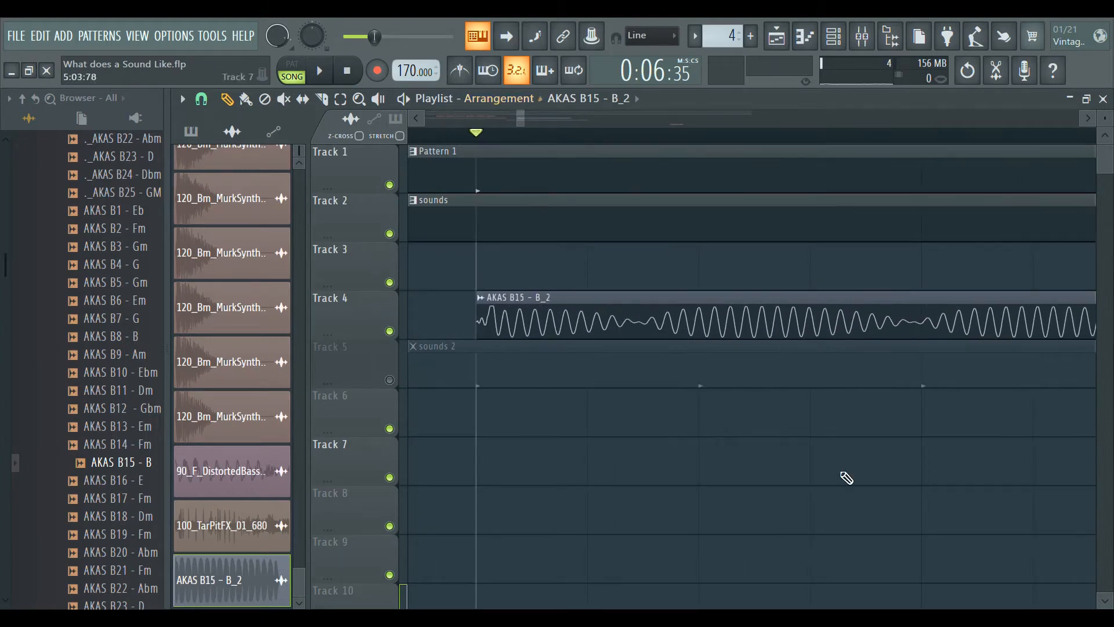
double_click(602, 318)
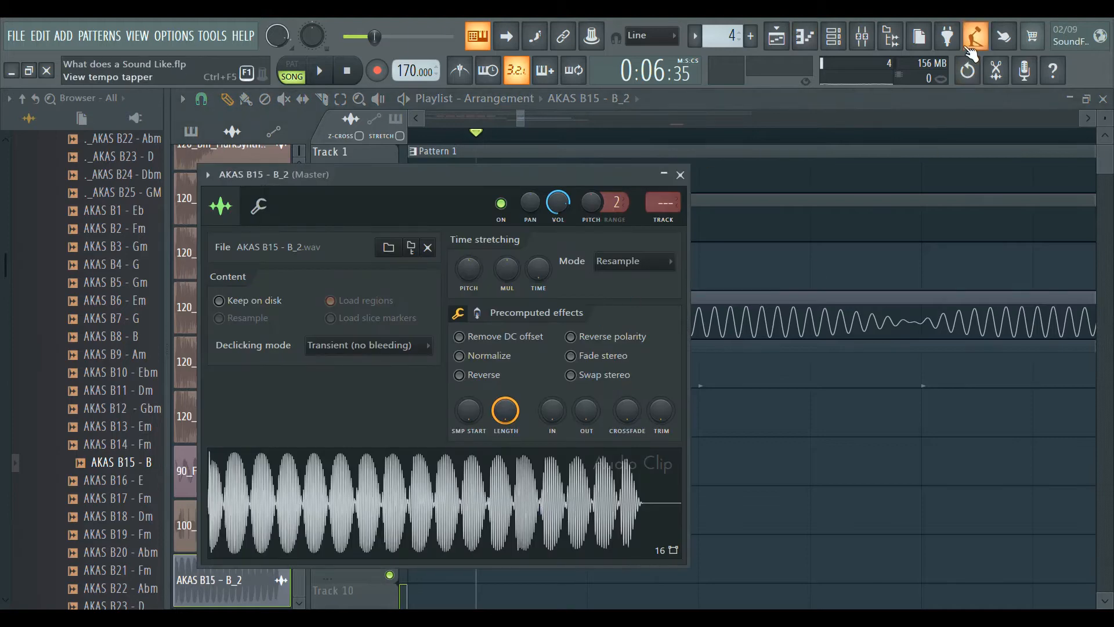
left_click(996, 71)
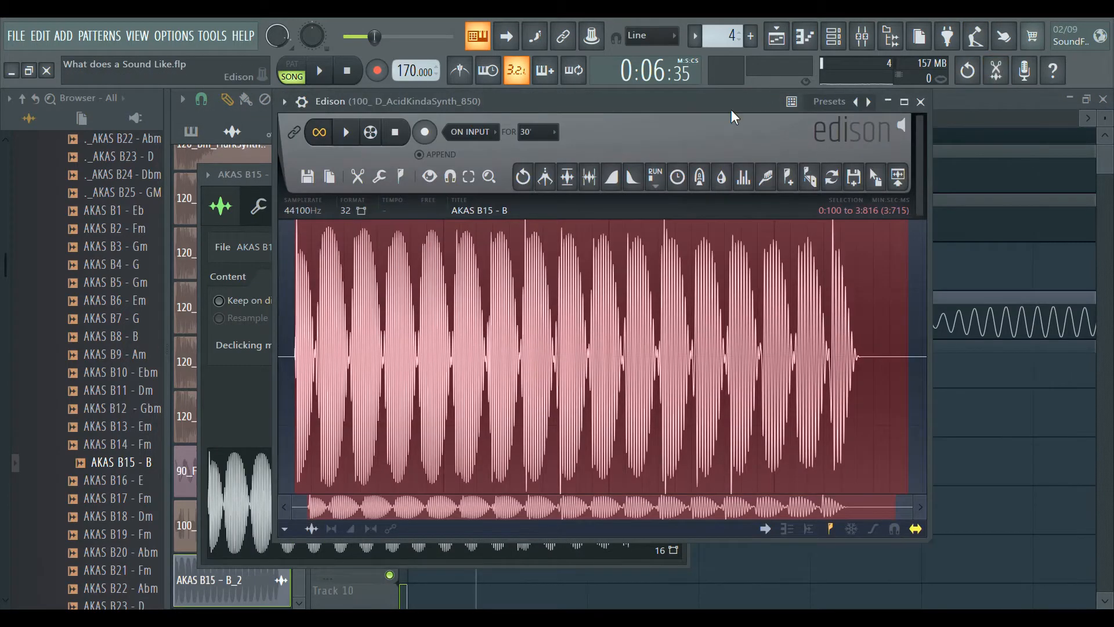
left_click_drag(731, 109, 849, 139)
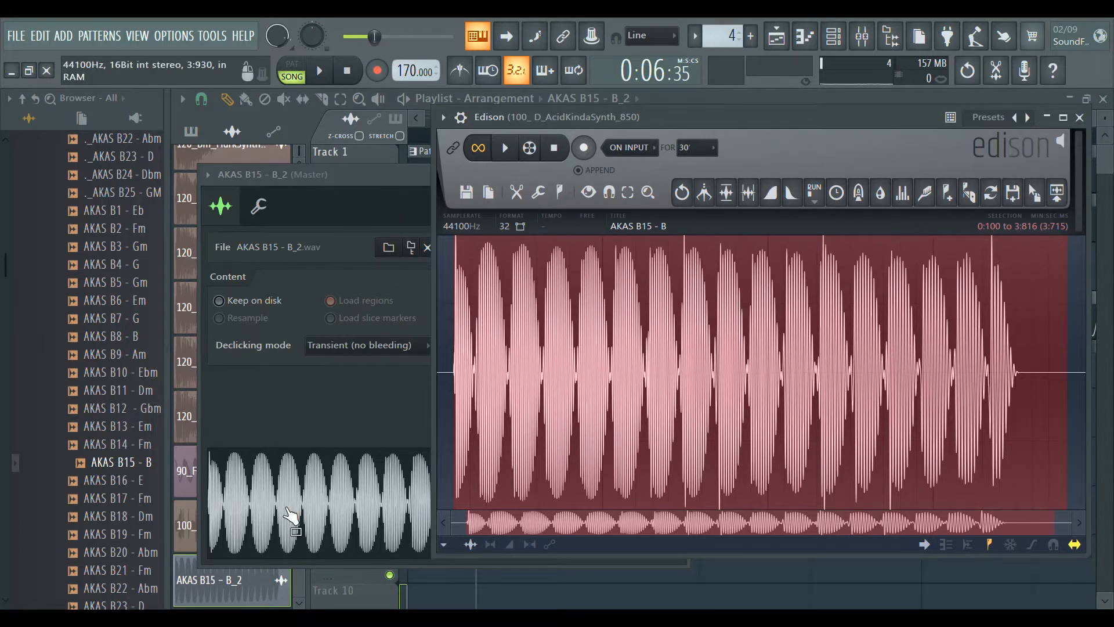
key("ctrl+z")
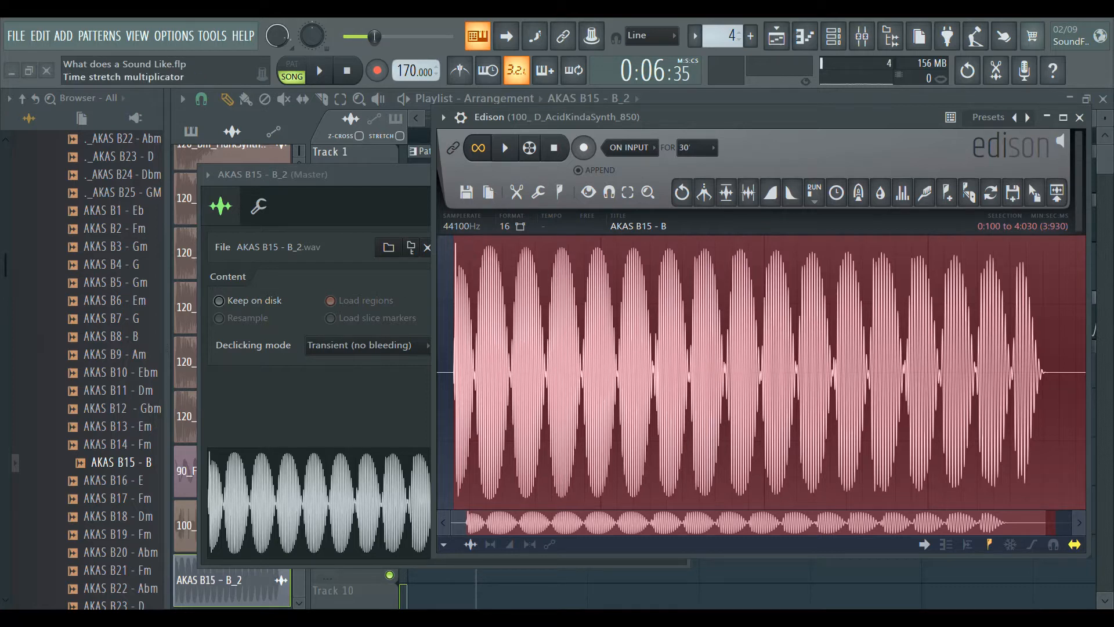
Try a fine pitch shift of +14 cents on the AKAS B15 sample in Edison, previewing the sound
left_click_drag(639, 278, 638, 286)
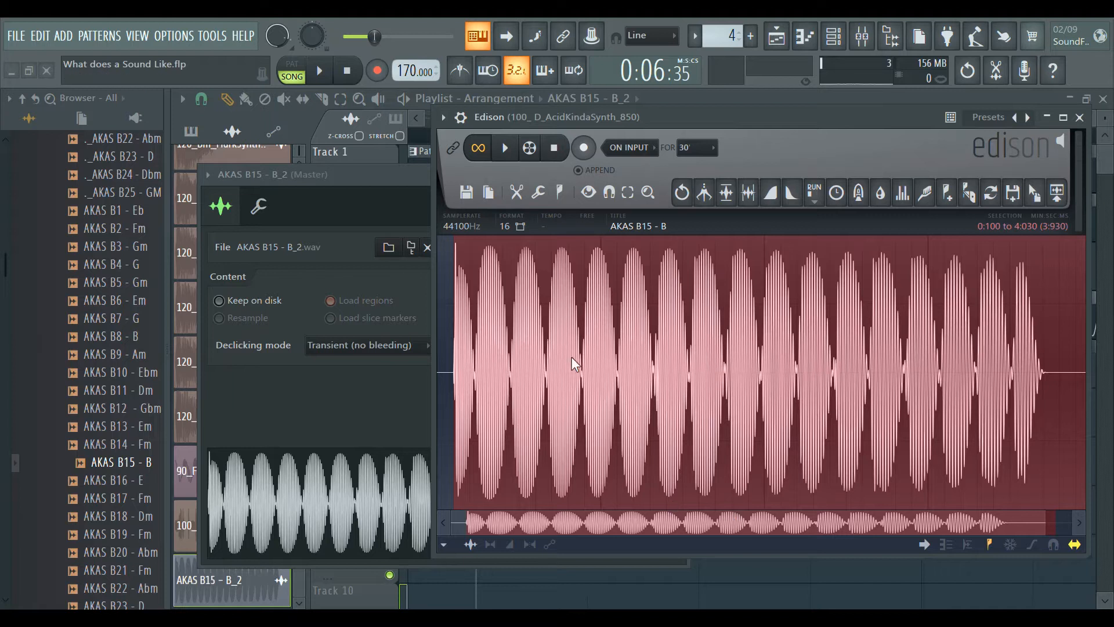
left_click_drag(725, 325, 725, 296)
left_click(680, 478)
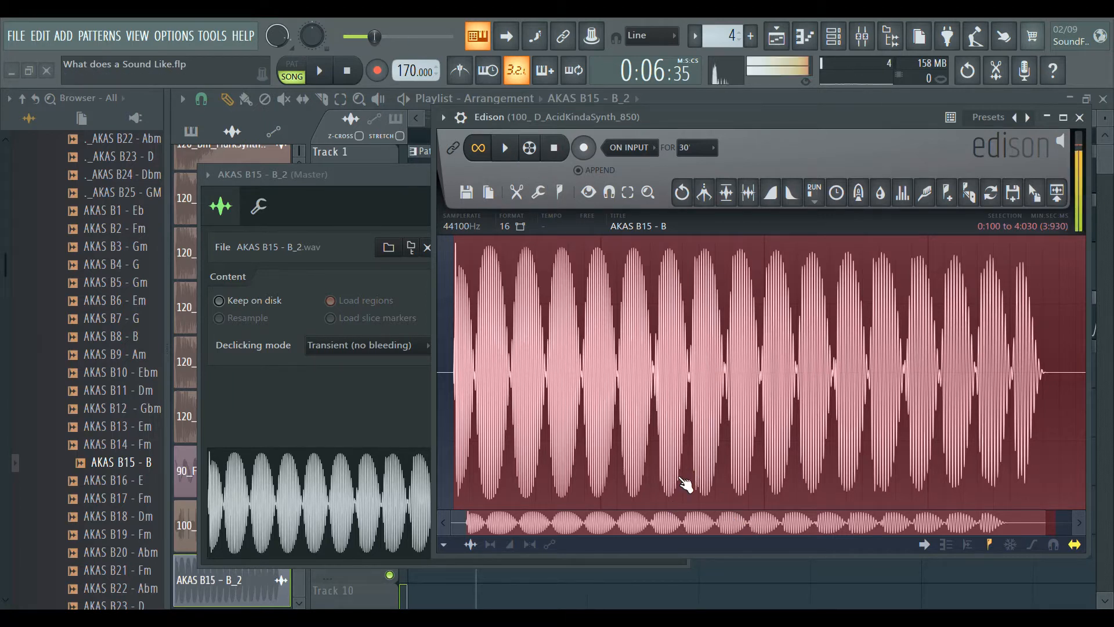
left_click_drag(535, 189, 535, 160)
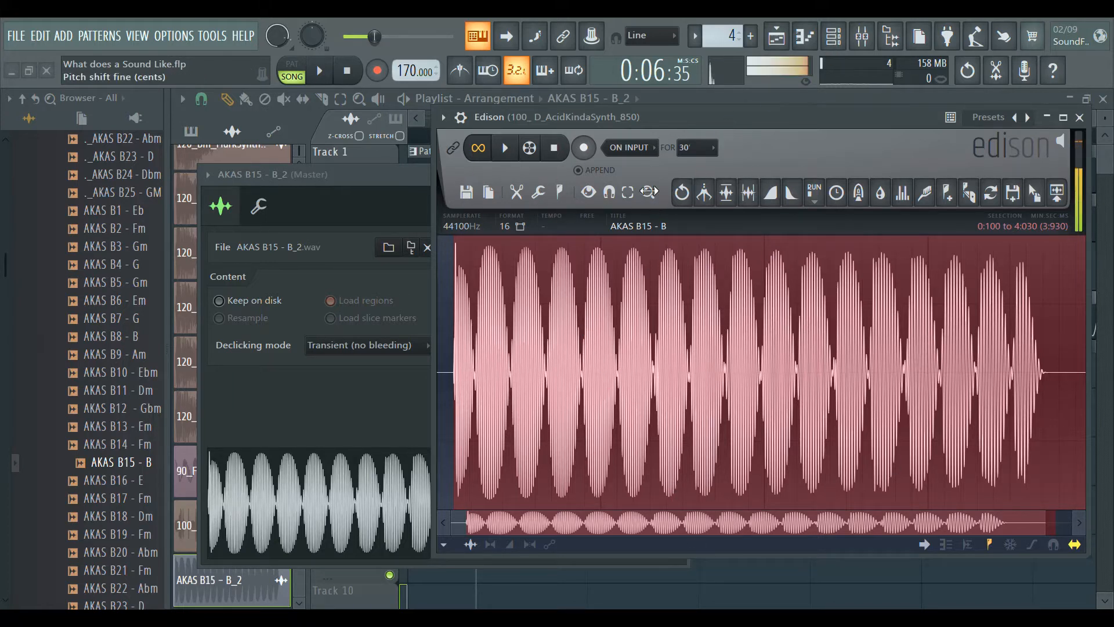
left_click_drag(621, 193, 620, 184)
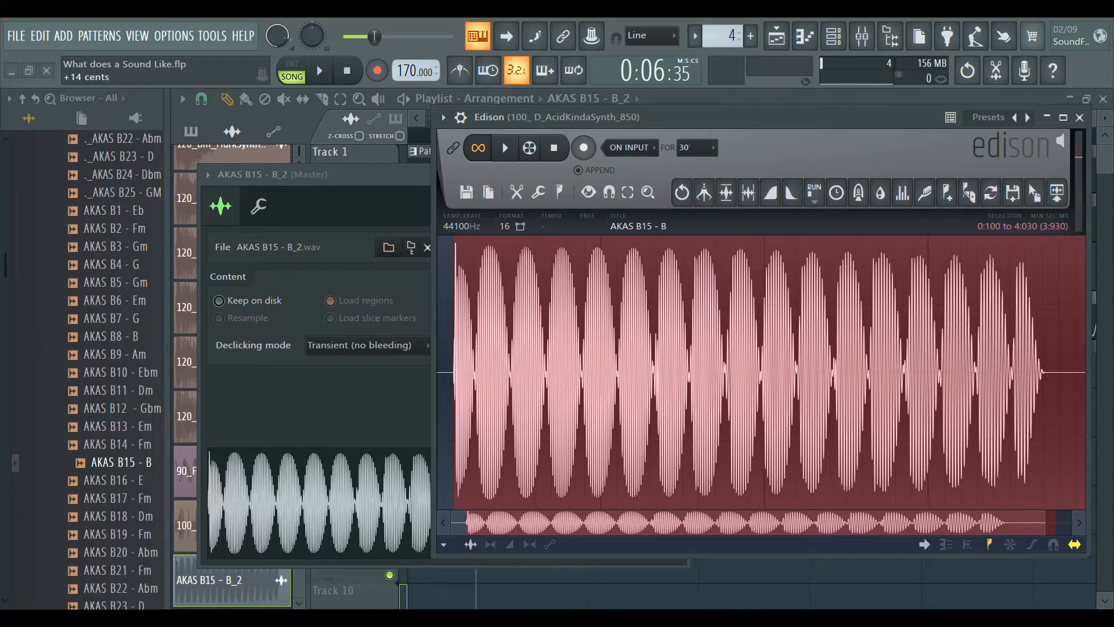
Set the AKAS B15 sample's pitch shift to +1 semitone and +0 cents, and preview it
left_click_drag(458, 197, 503, 185)
left_click(644, 480)
left_click_drag(502, 197, 503, 187)
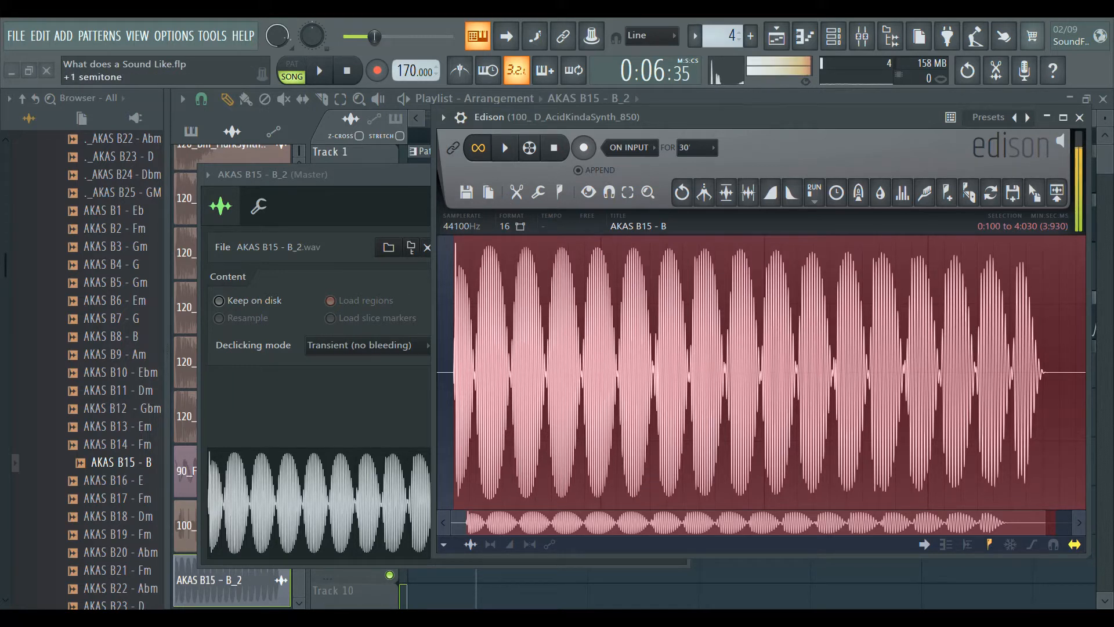
left_click_drag(650, 190, 650, 210)
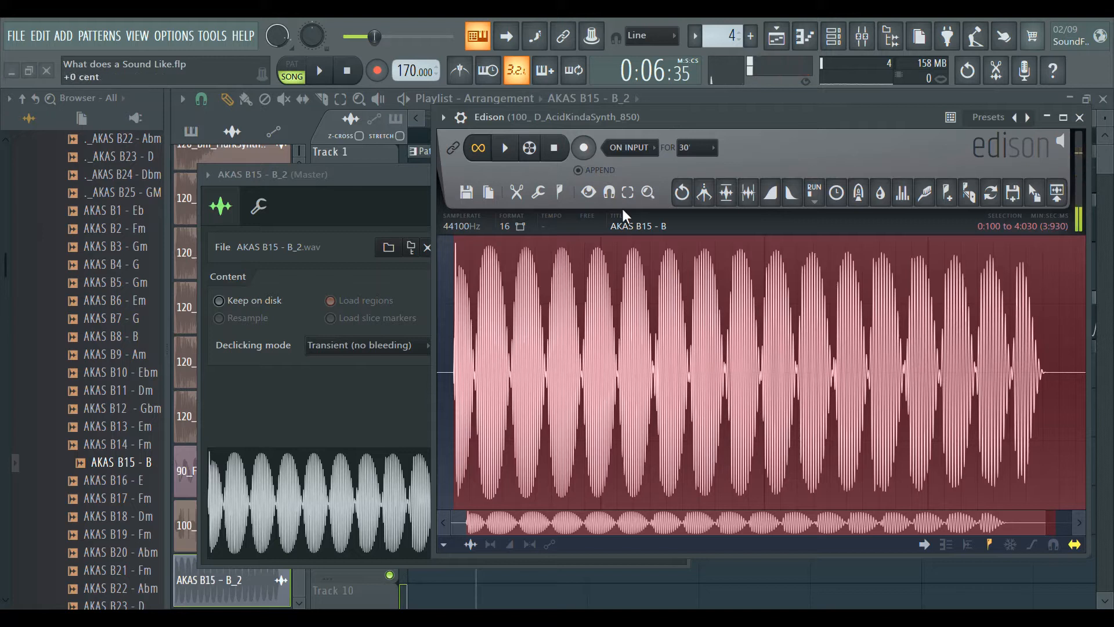
left_click(642, 478)
left_click_drag(513, 193, 513, 194)
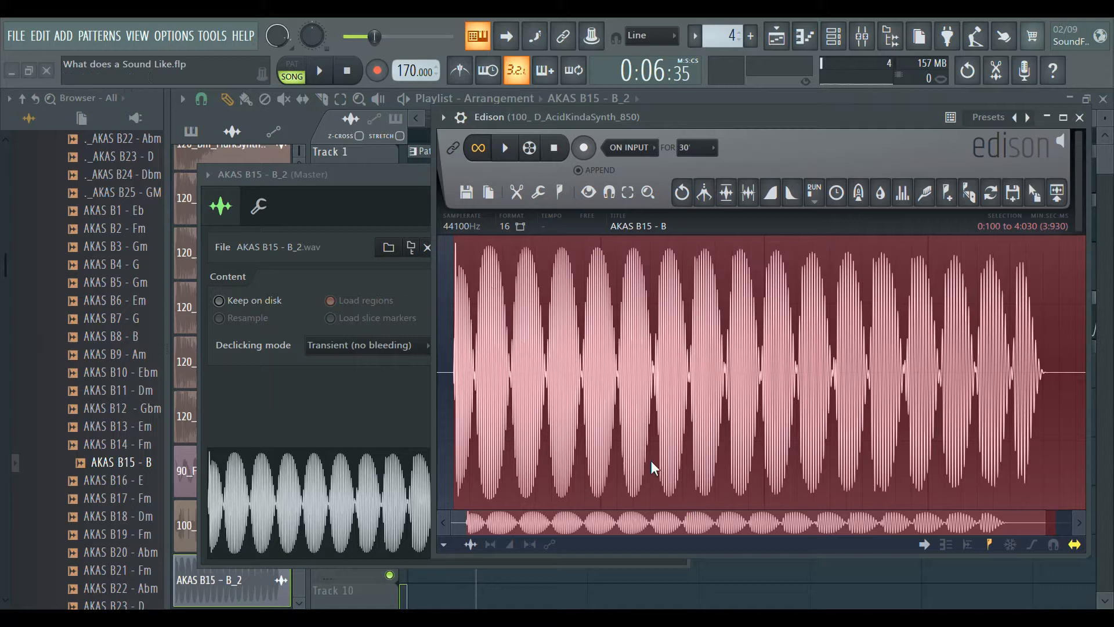
Apply the time stretch and pitch shift to the AKAS B15 sample, play the result and return to its channel settings
right_click(659, 479)
right_click(659, 473)
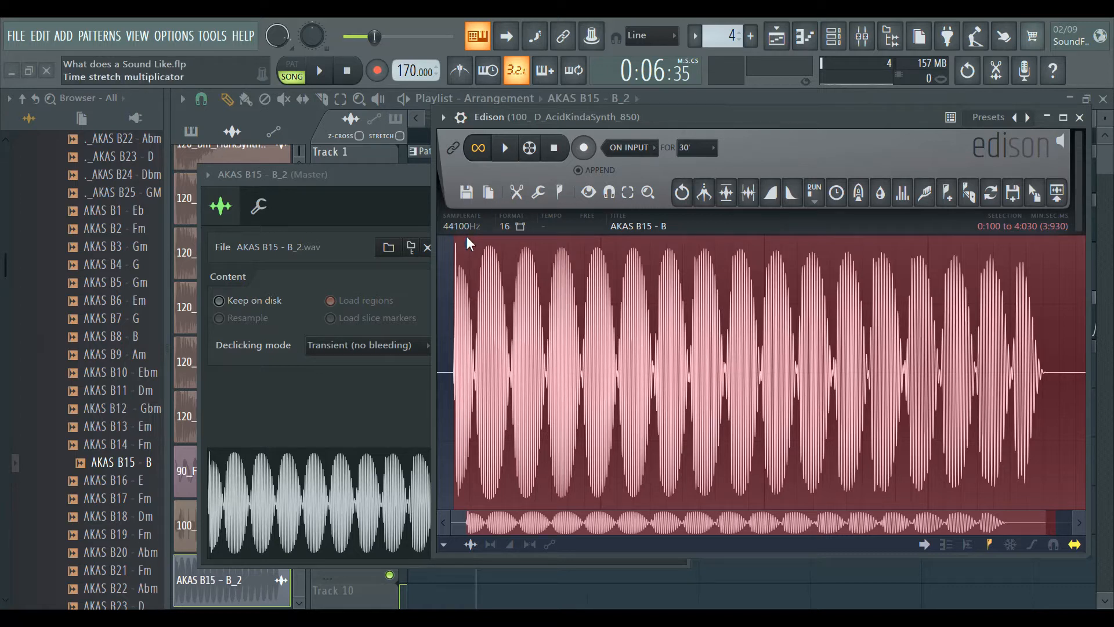
left_click_drag(467, 237, 467, 247)
left_click_drag(477, 237, 477, 249)
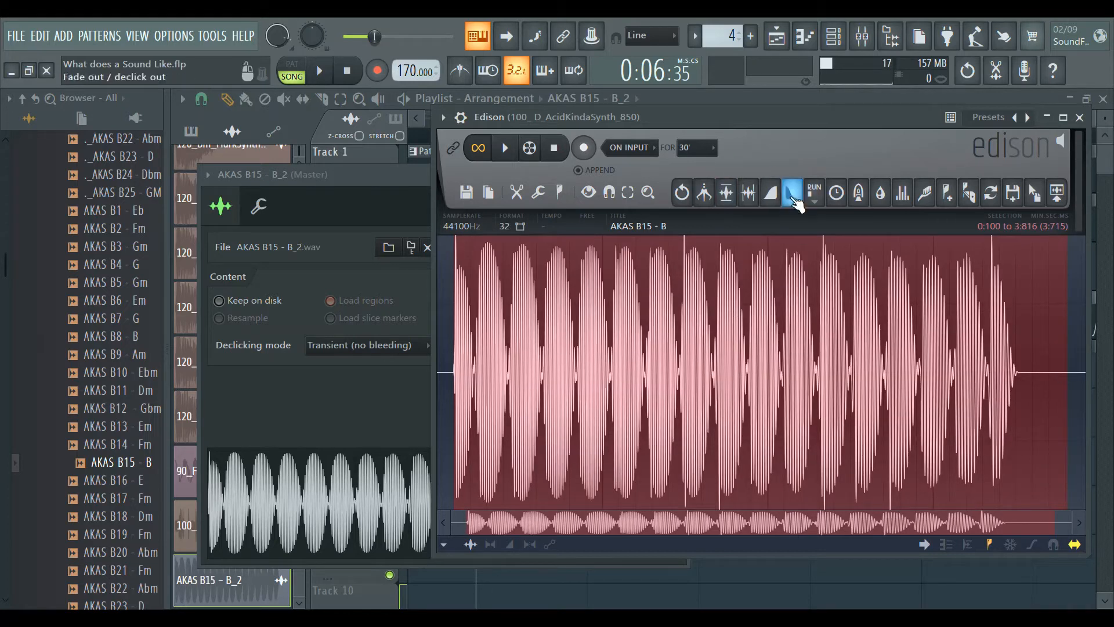
key("space")
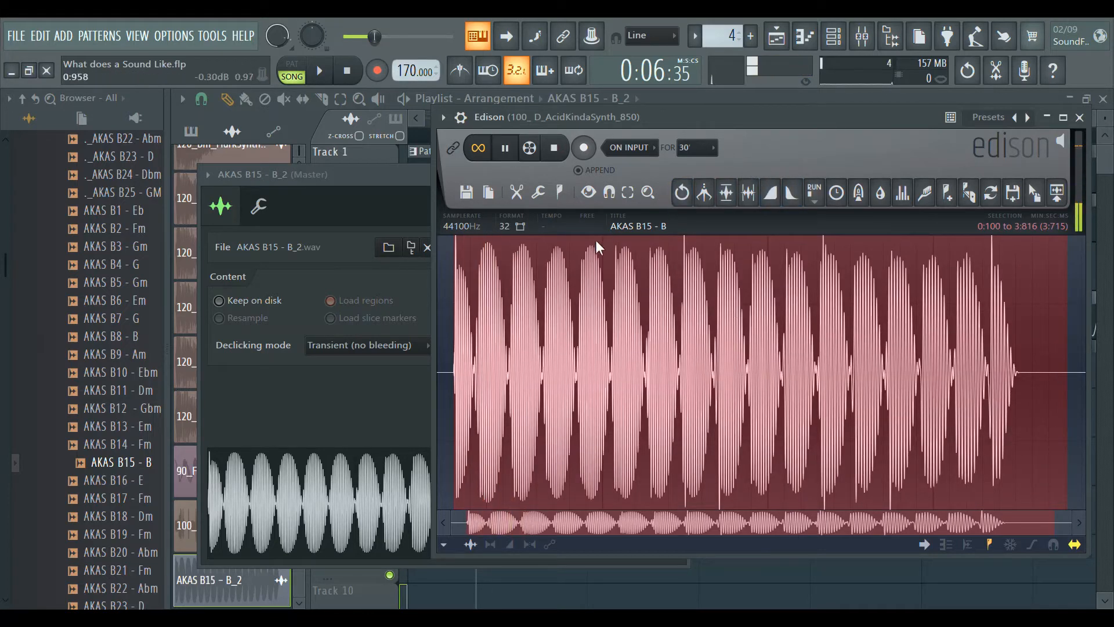
left_click(379, 393)
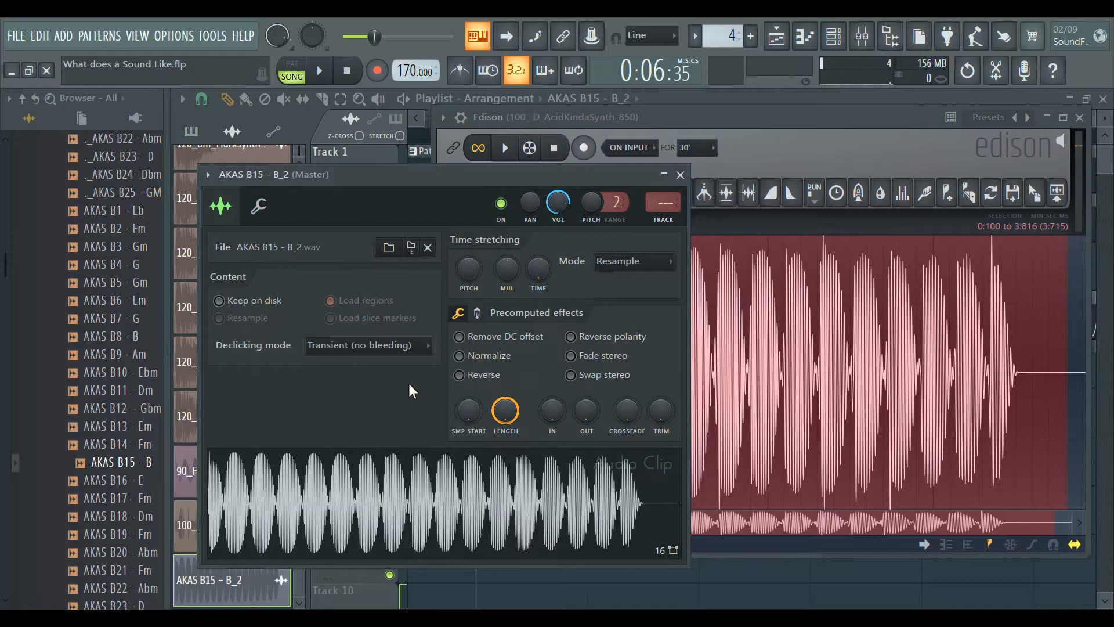
Show the channel rack, open the 90_F_DistortedBass_06_640 channel's settings and preview its sample
left_click(404, 159)
left_click(997, 75)
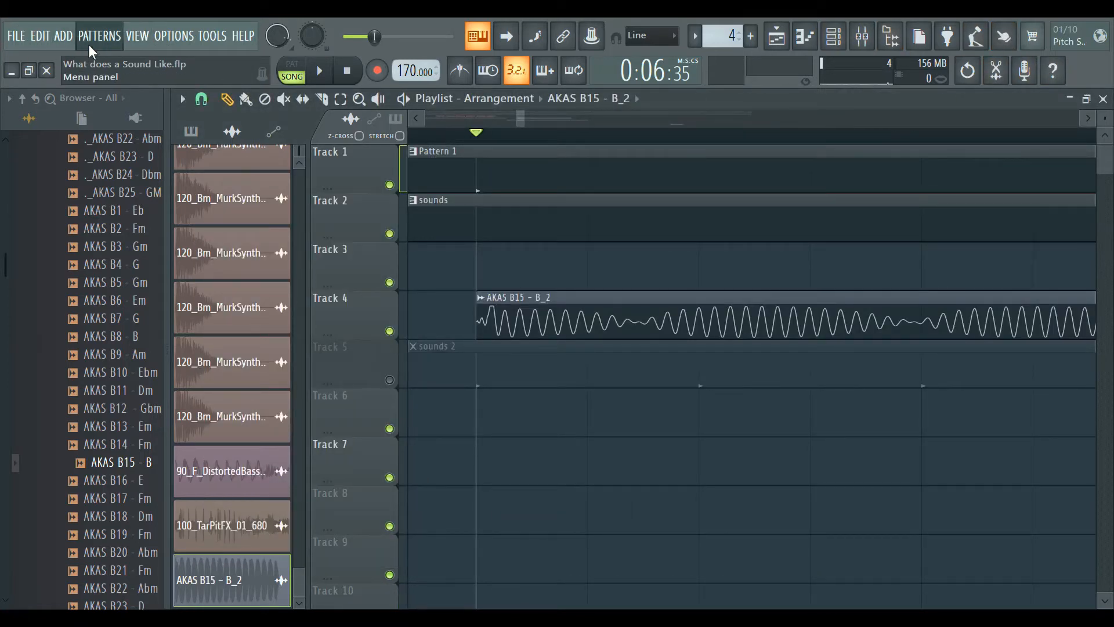
key("F6")
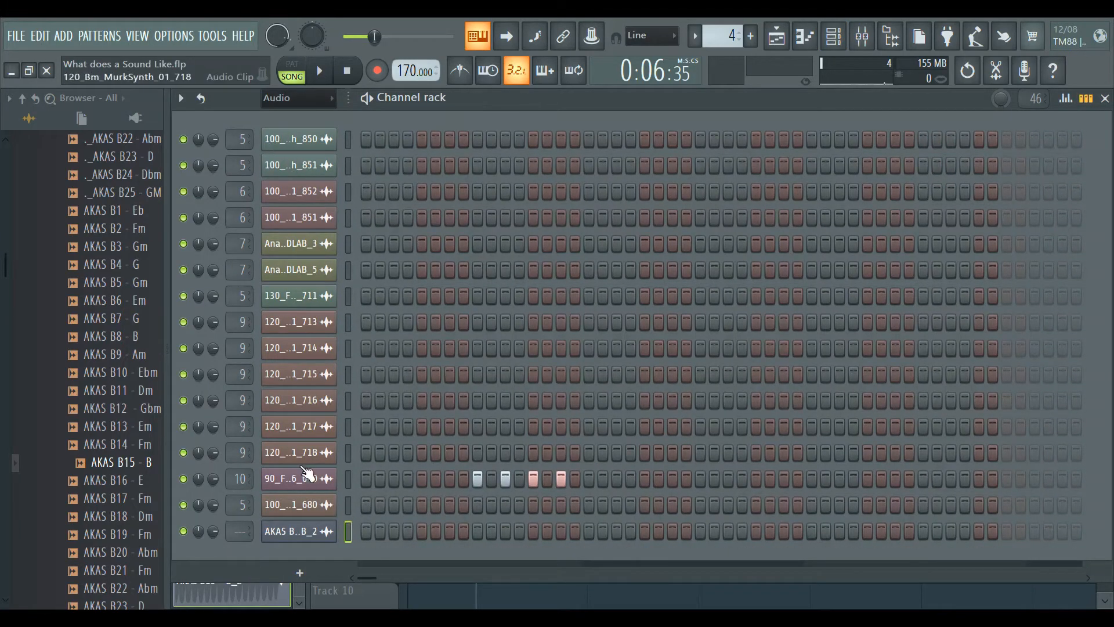
left_click(300, 480)
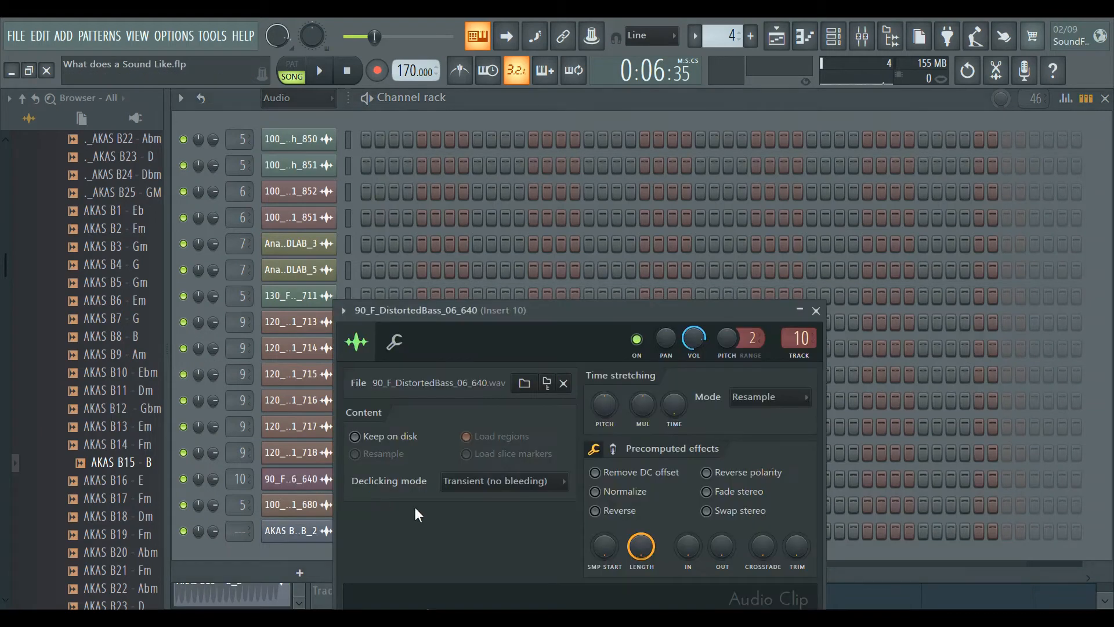
left_click(545, 598)
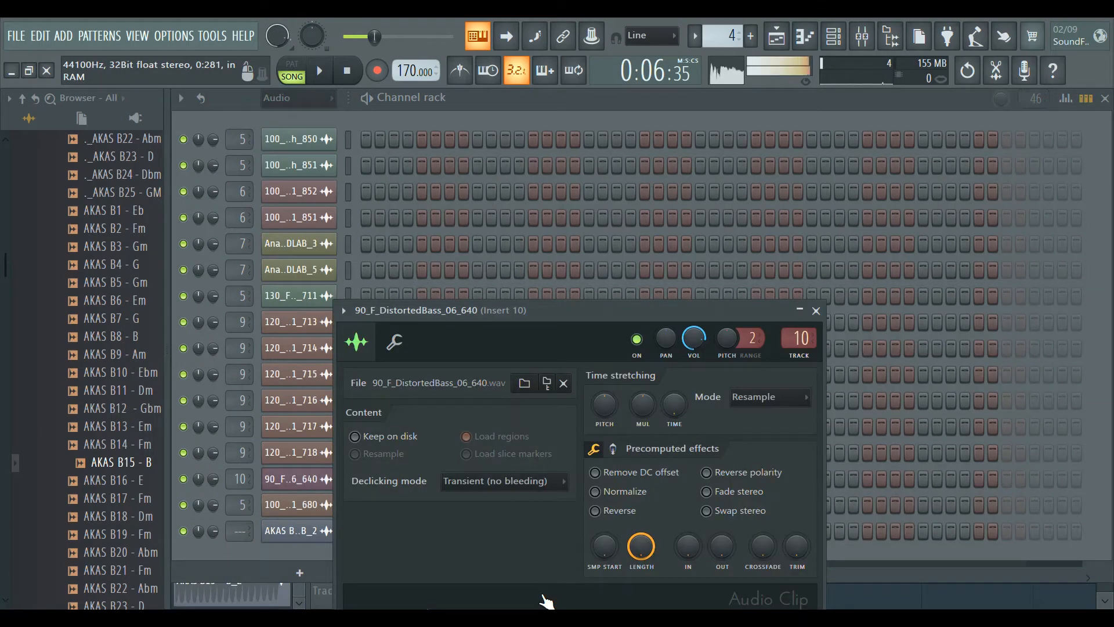
Compare the 100_D_EvilBass_01_851 channel's settings with the sample in Edison, and close both windows
left_click(310, 217)
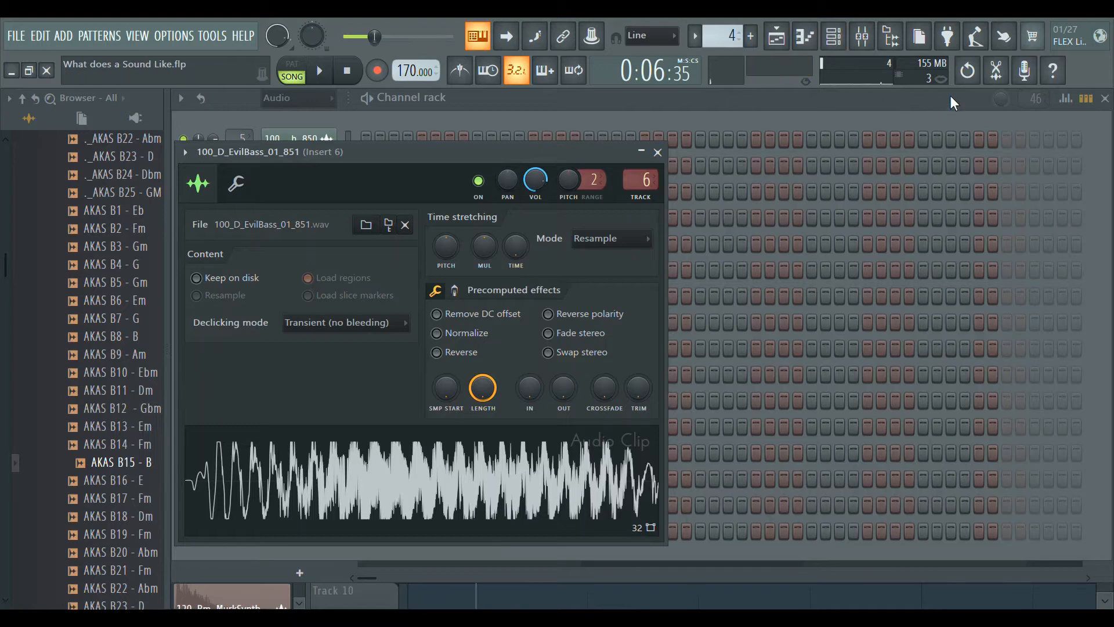
left_click(995, 71)
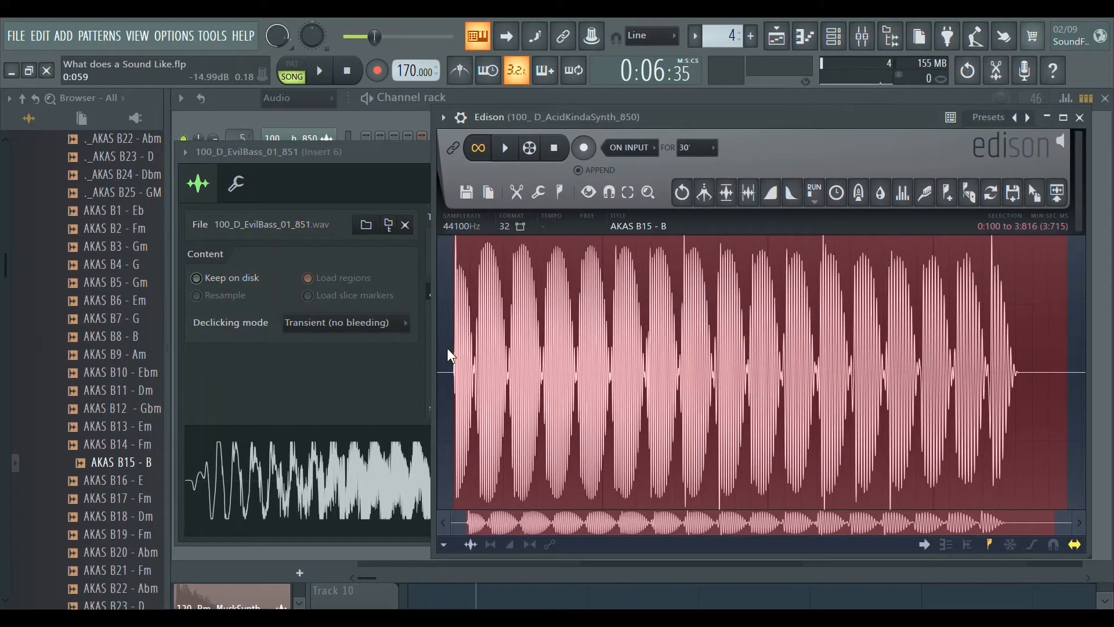
left_click(366, 148)
left_click(385, 137)
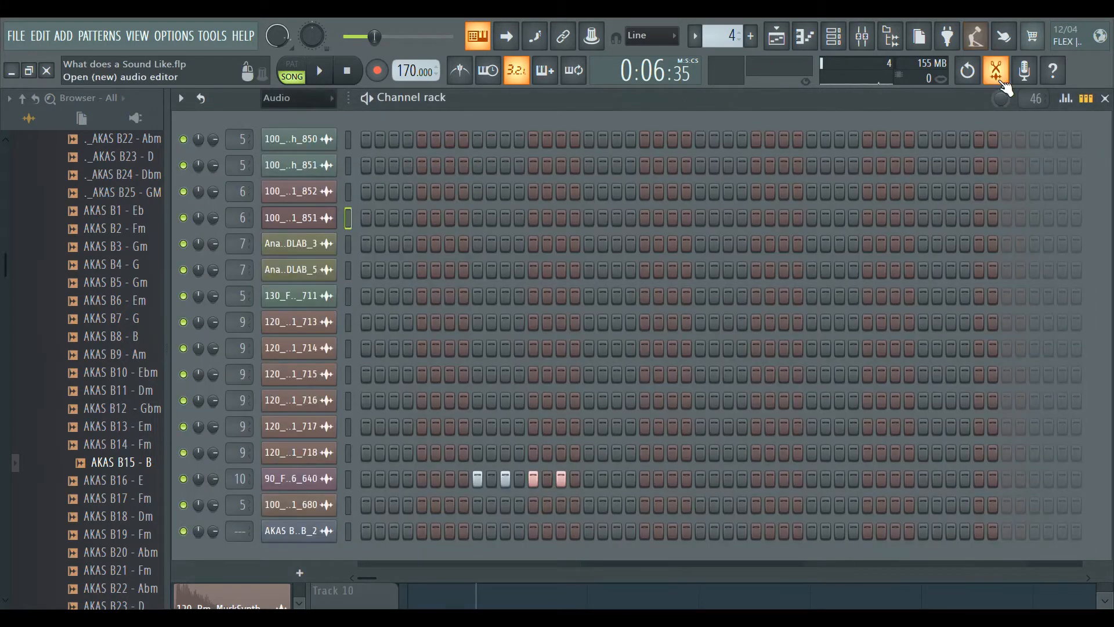
Replace the AKAS B15 channel's sample with the edited version from Edison and bring up its channel settings
left_click(996, 71)
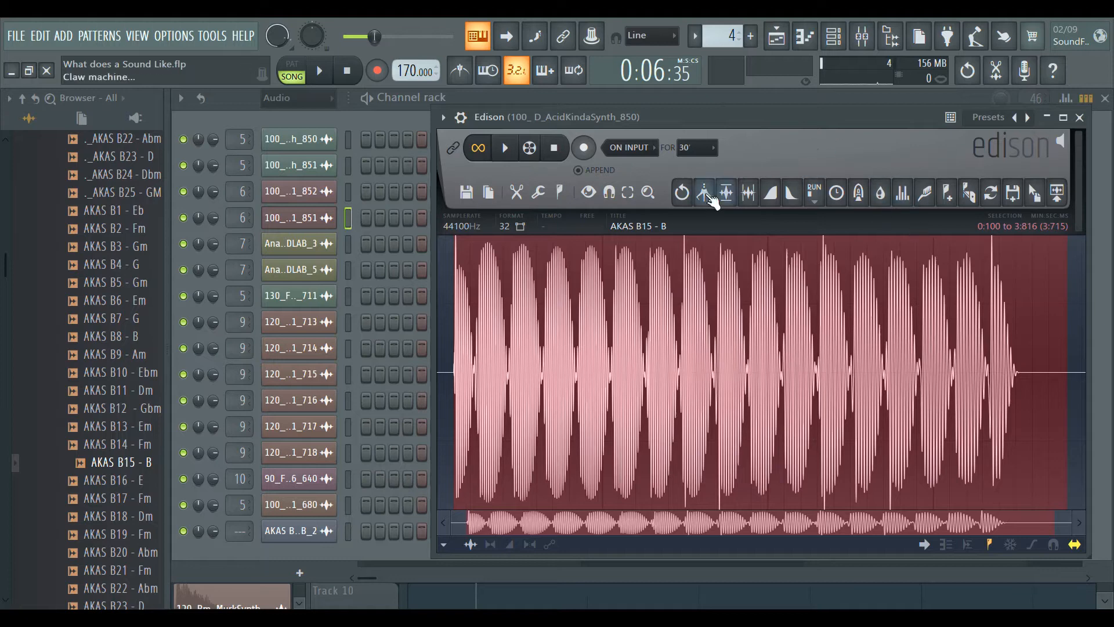
left_click(304, 539)
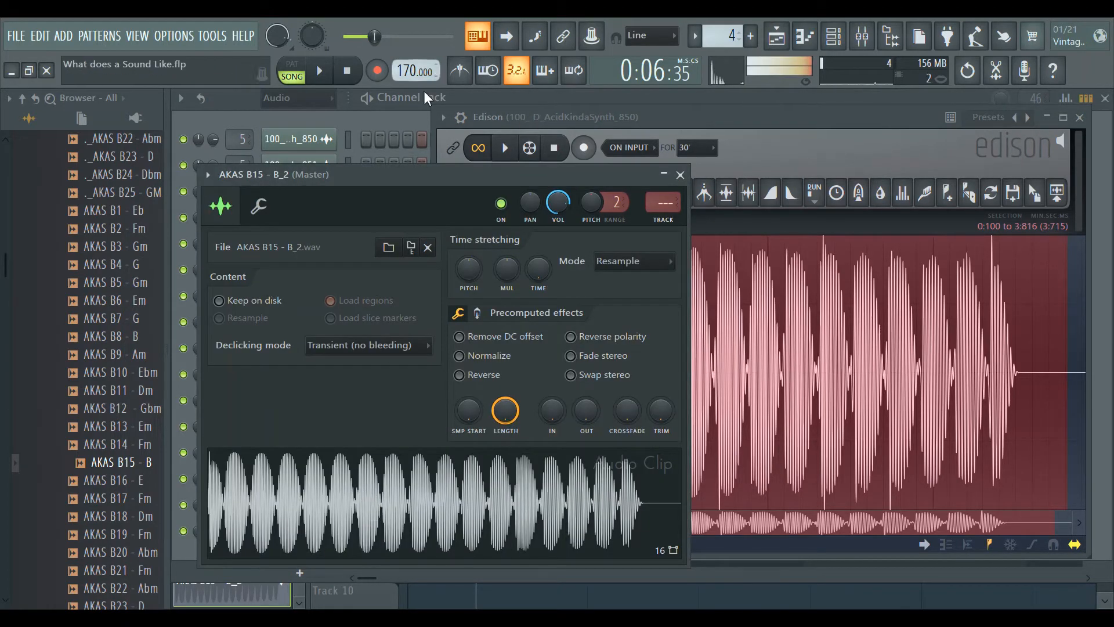
left_click(807, 127)
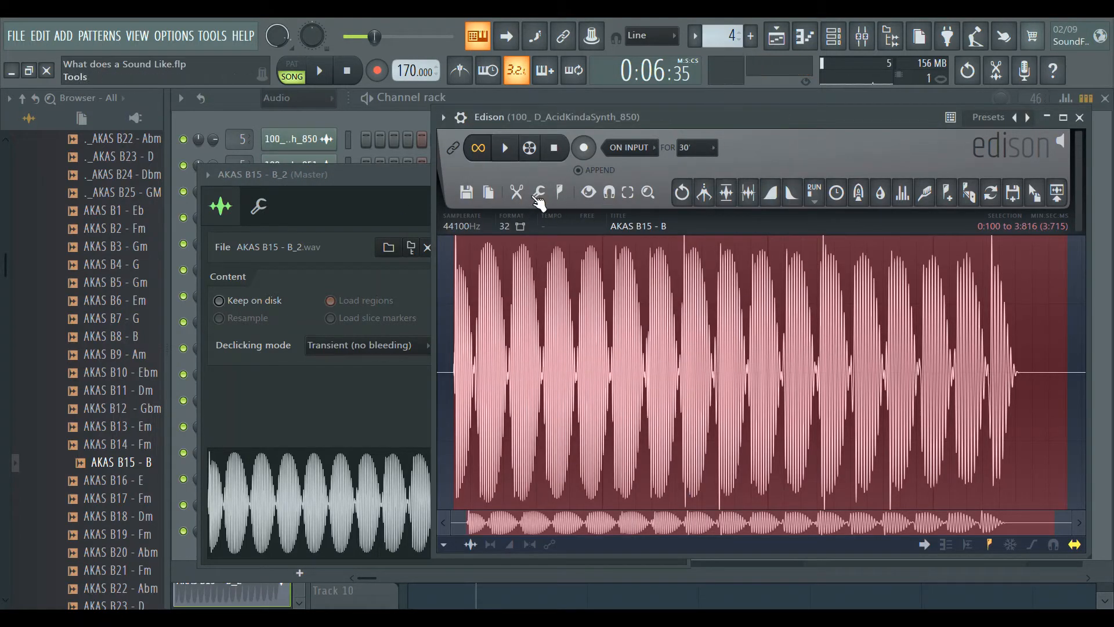
left_click(816, 471)
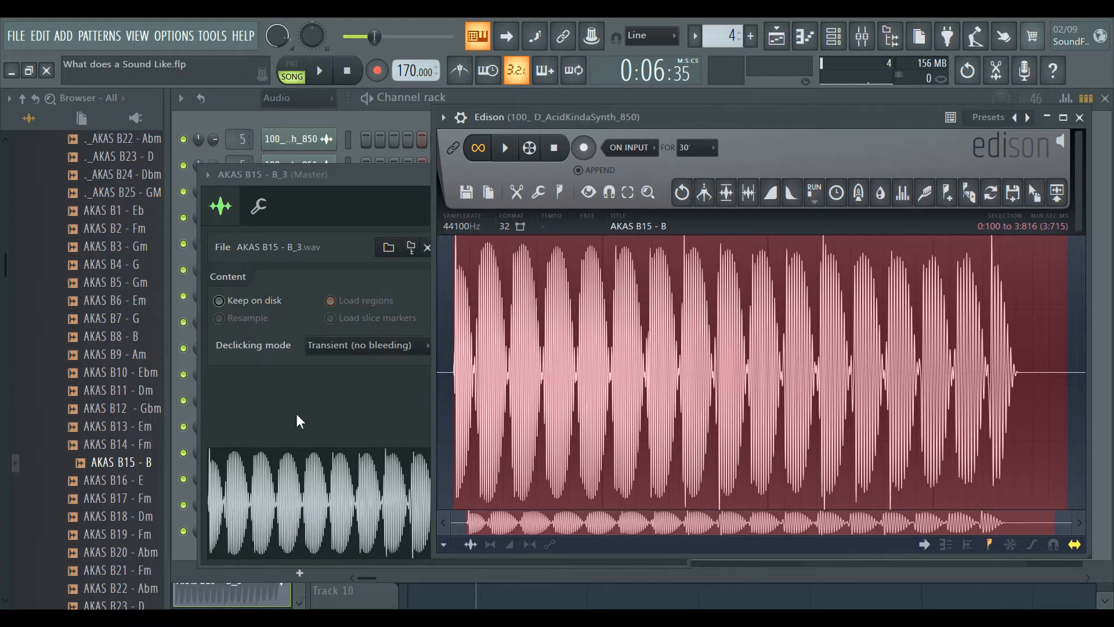
left_click(348, 396)
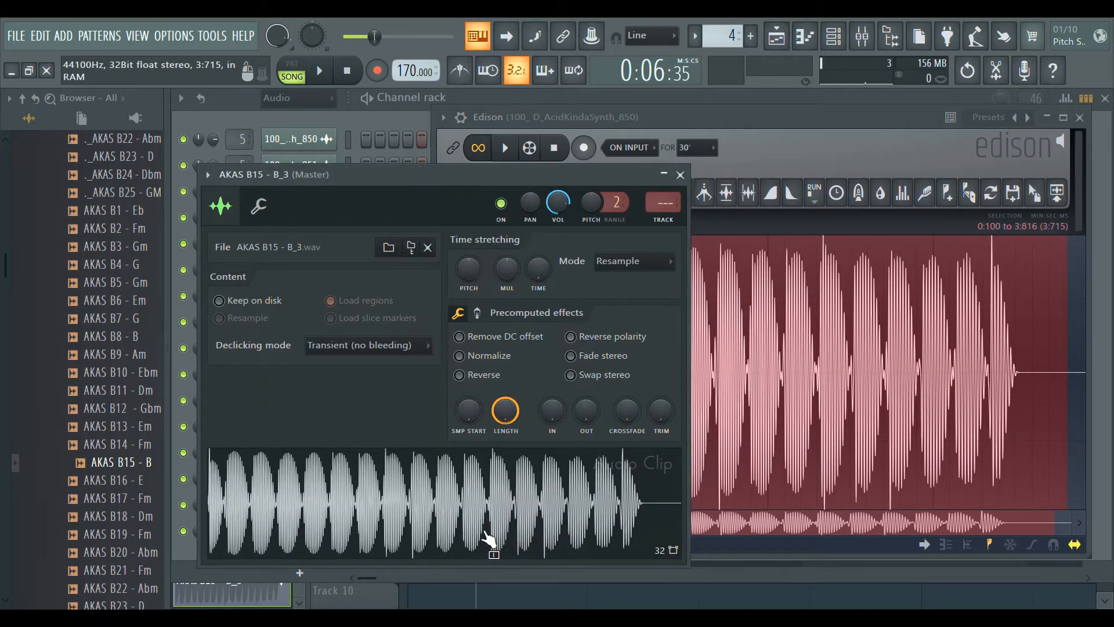
Examine the AKAS B15 clip's waveform cycles on Track 4 against the Playlist's beat grid
left_click(343, 606)
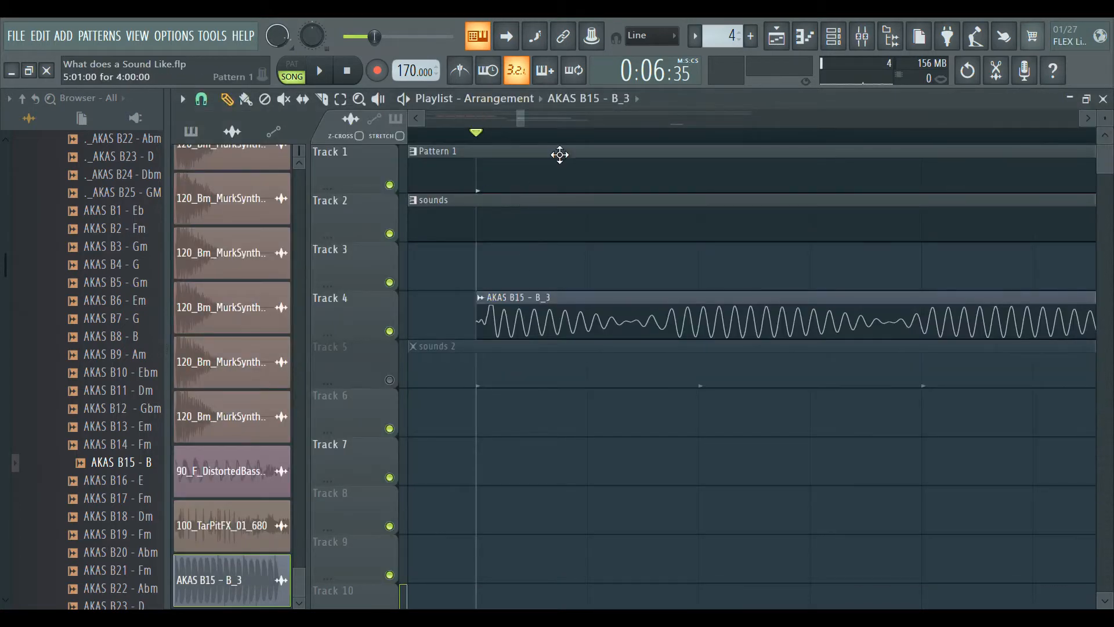
left_click_drag(533, 122, 519, 113)
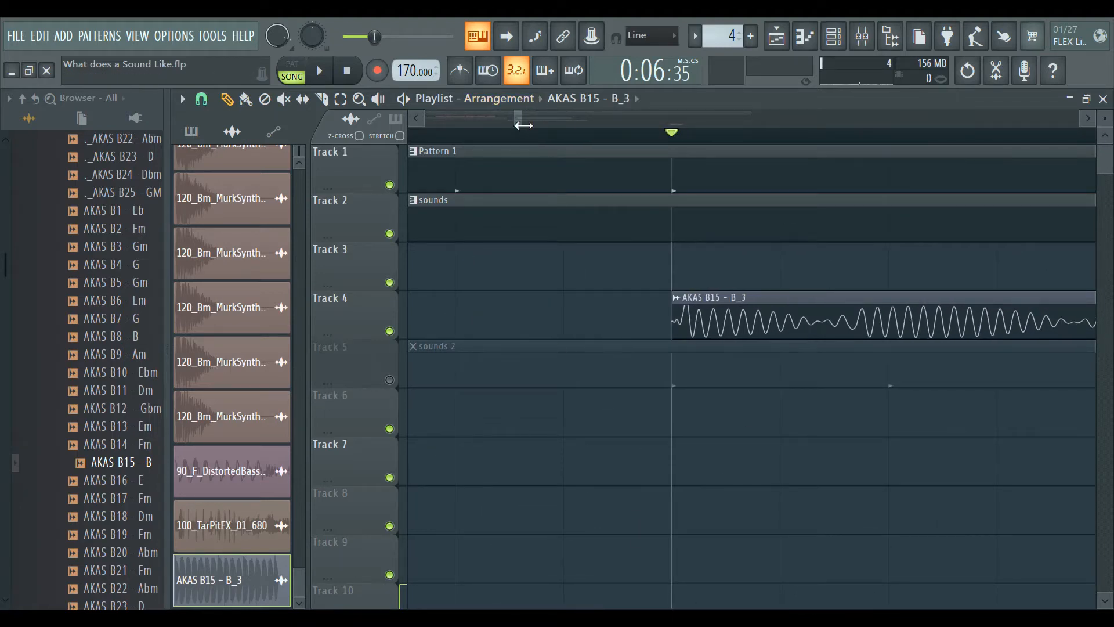
left_click_drag(530, 126, 530, 127)
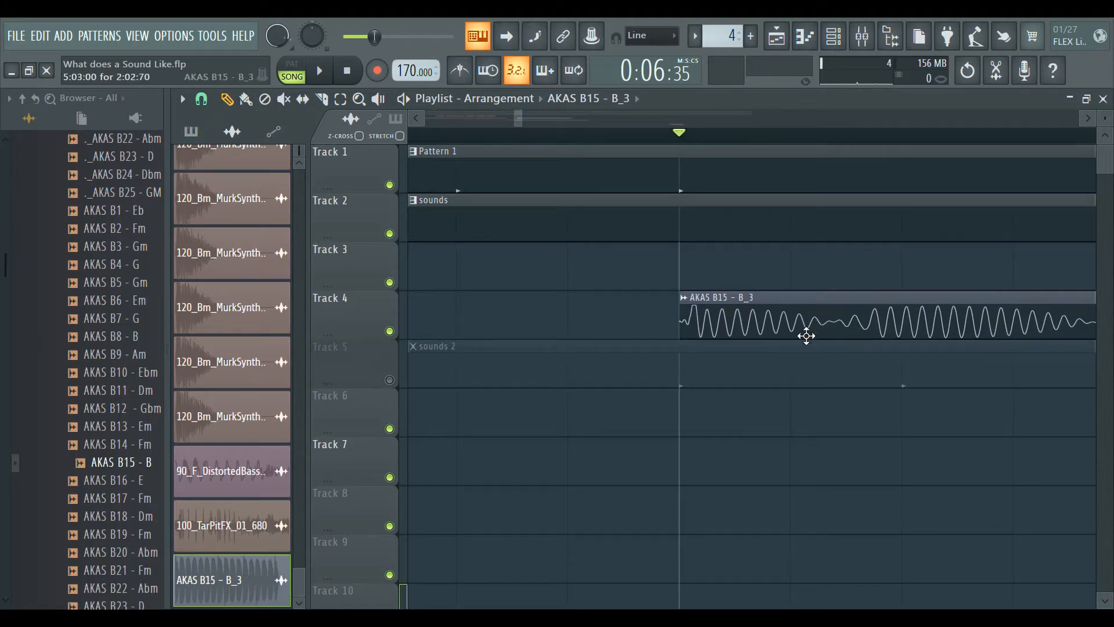
left_click(1088, 119)
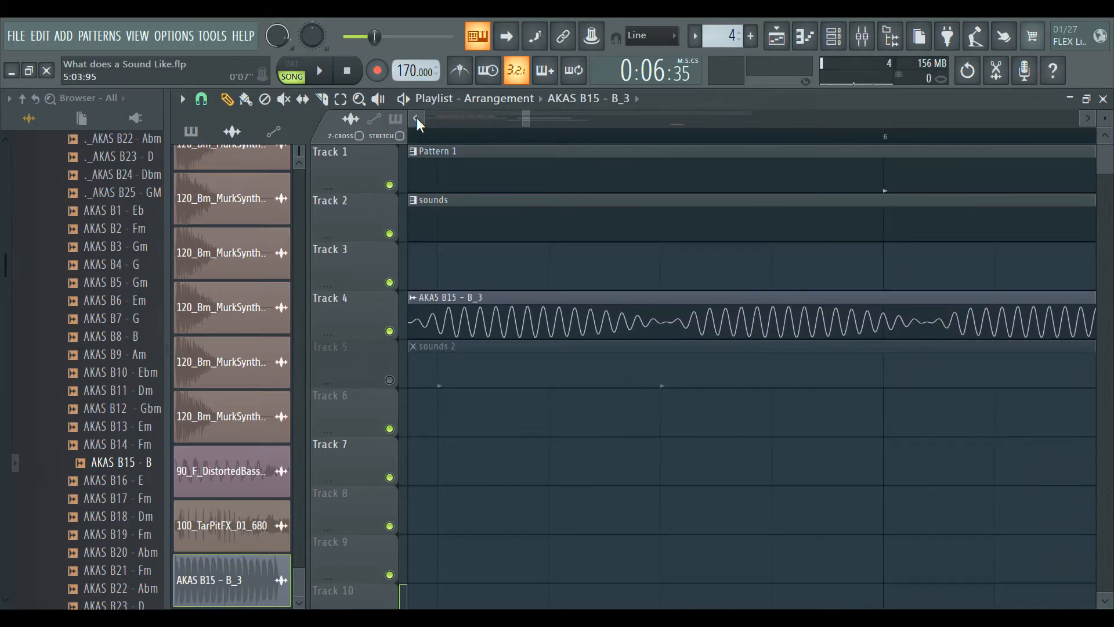
left_click(416, 119)
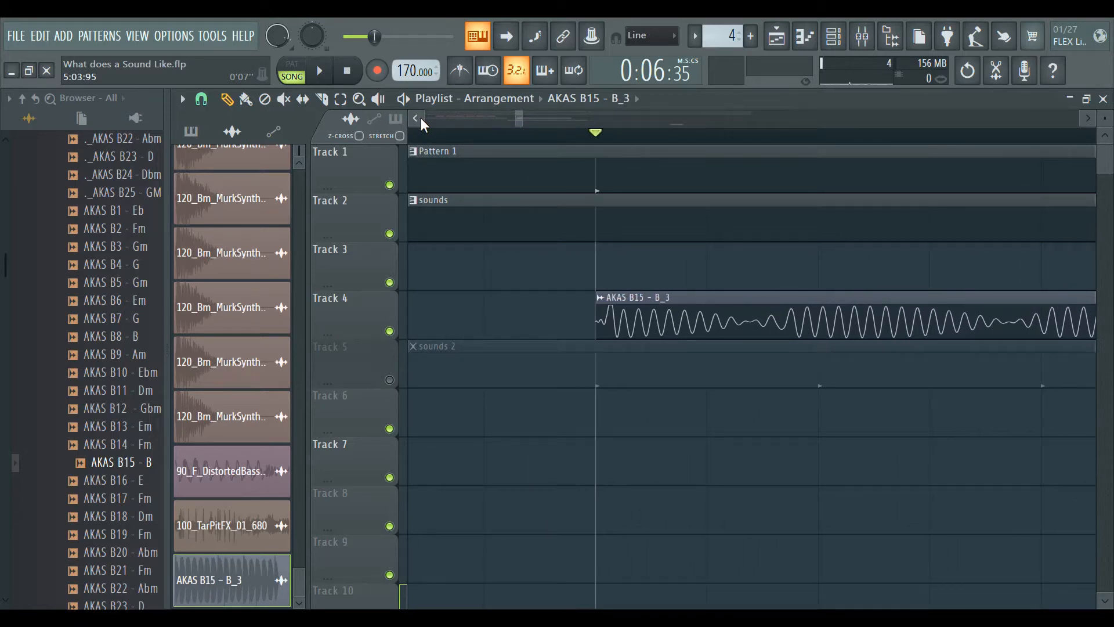
left_click(1090, 120)
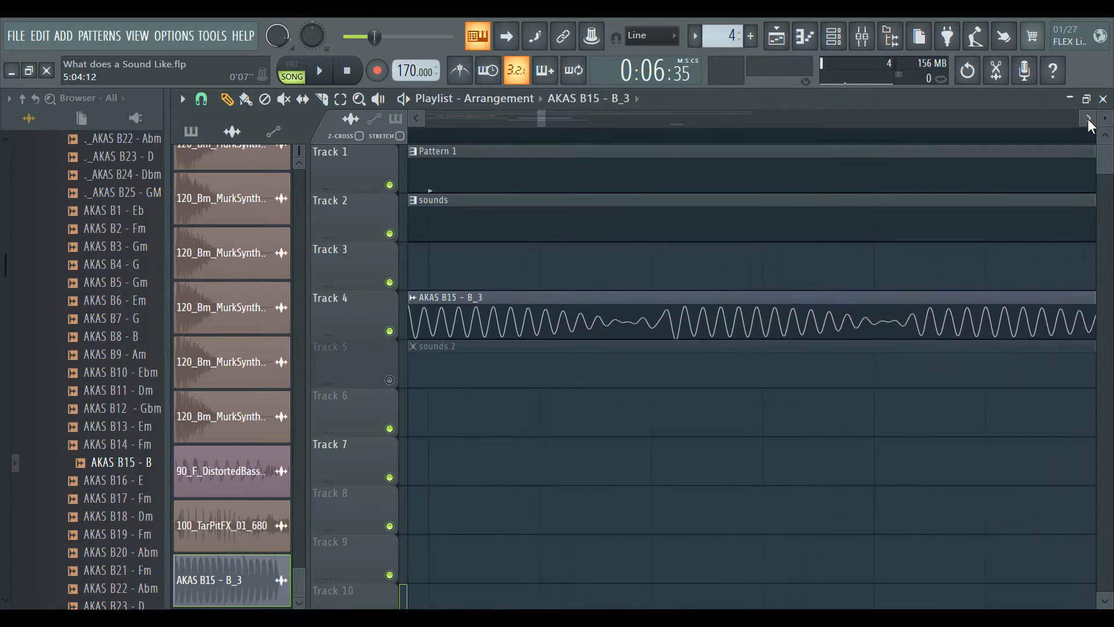
Undo the last edit to the AKAS B15 sample in Edison and return to the Playlist
left_click(1012, 80)
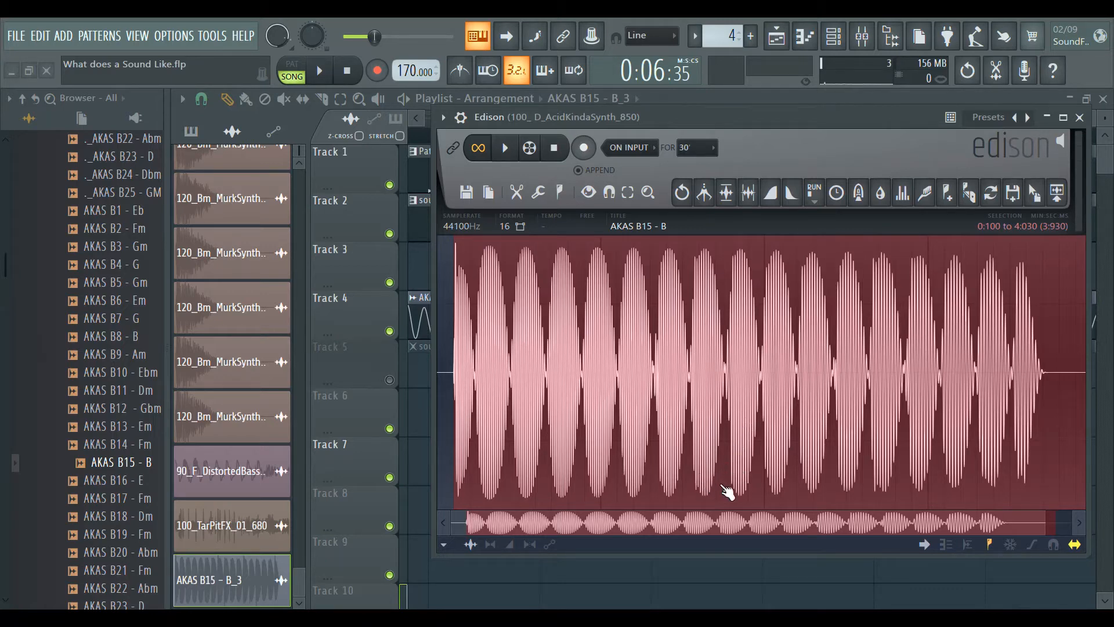
key("ctrl+z")
left_click(357, 162)
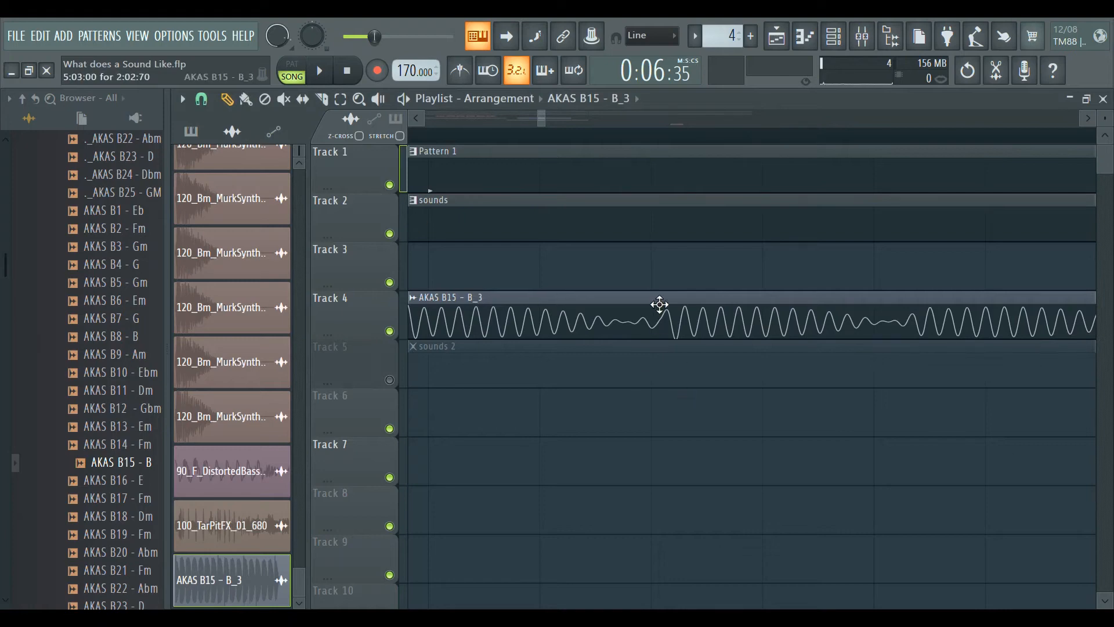
Nudge the AKAS B15 clip on Track 4 to 5:03:01 and replace its sample with the newly shortened version from Edison
left_click_drag(660, 304, 672, 324)
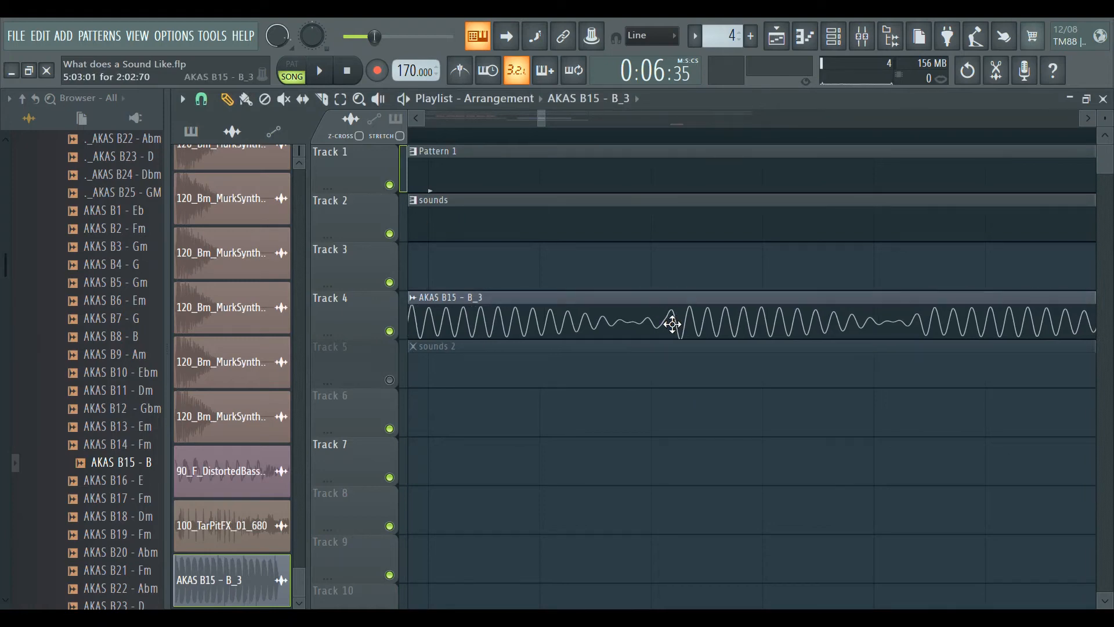
double_click(672, 323)
left_click(998, 71)
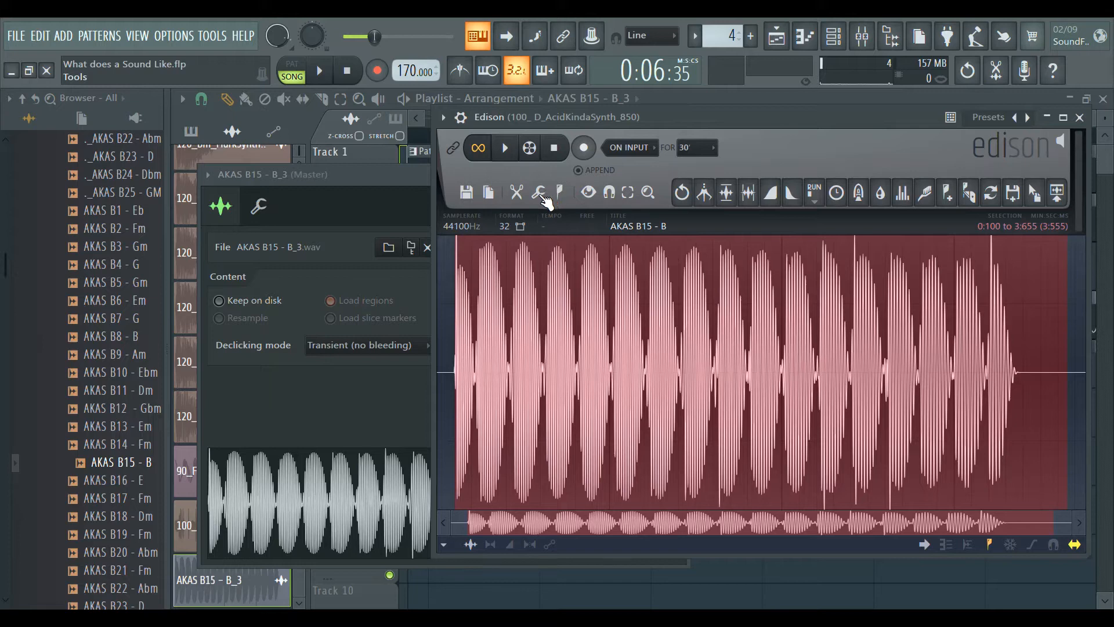
left_click(801, 478)
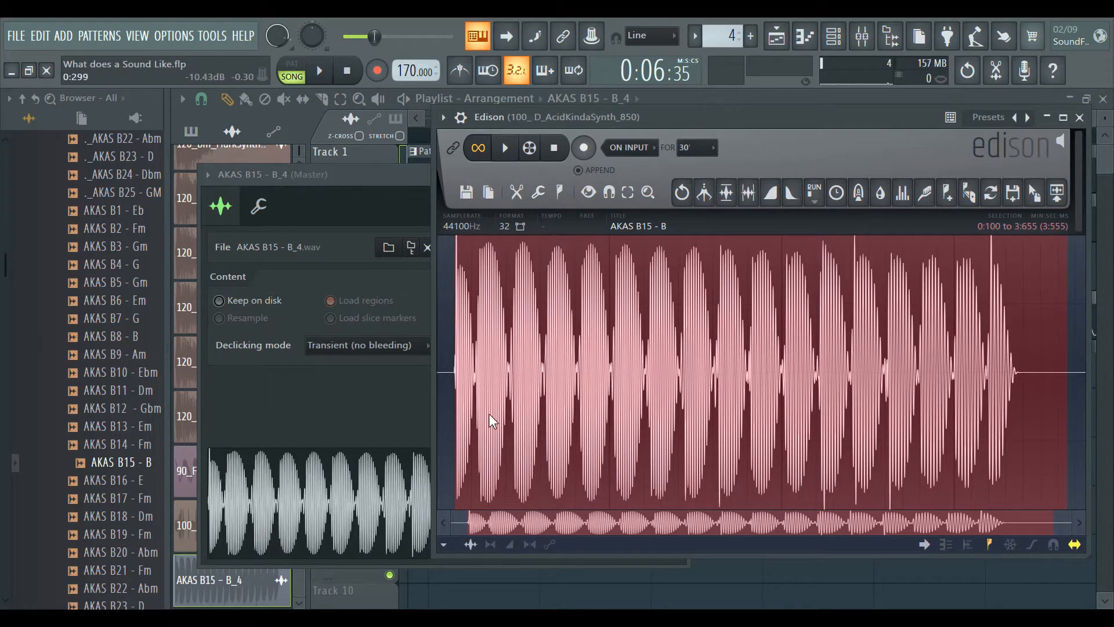
left_click(421, 400)
left_click(395, 587)
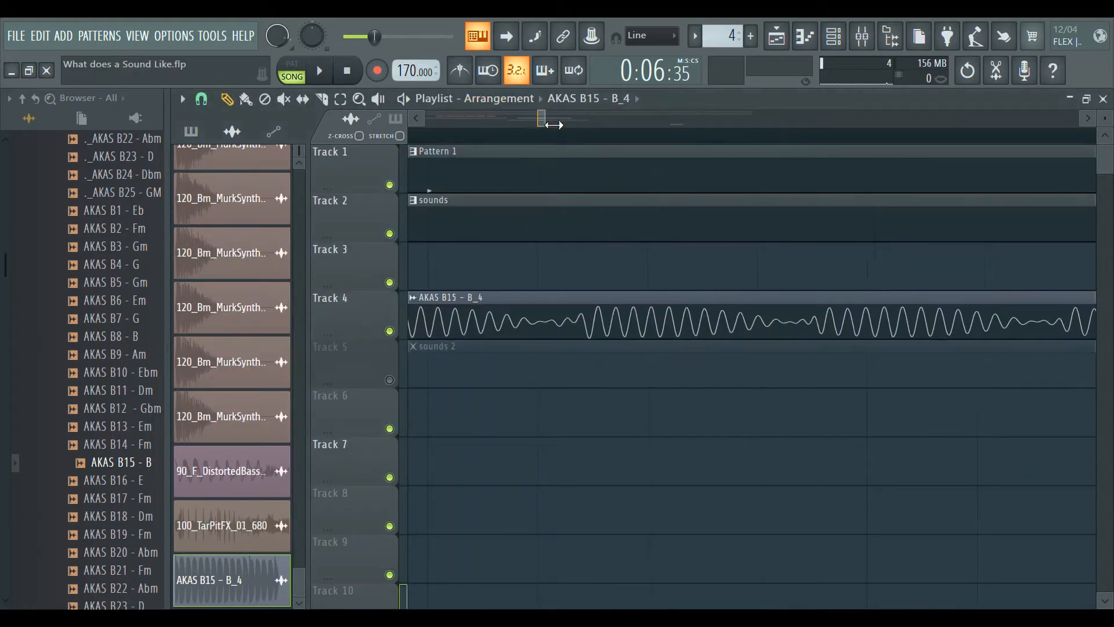
Turn on the metronome and play the arrangement across the AKAS B15 clip on Track 4
mouse_move(554, 125)
left_mouse_down()
mouse_move(637, 124)
mouse_move(540, 124)
mouse_move(574, 124)
left_mouse_up()
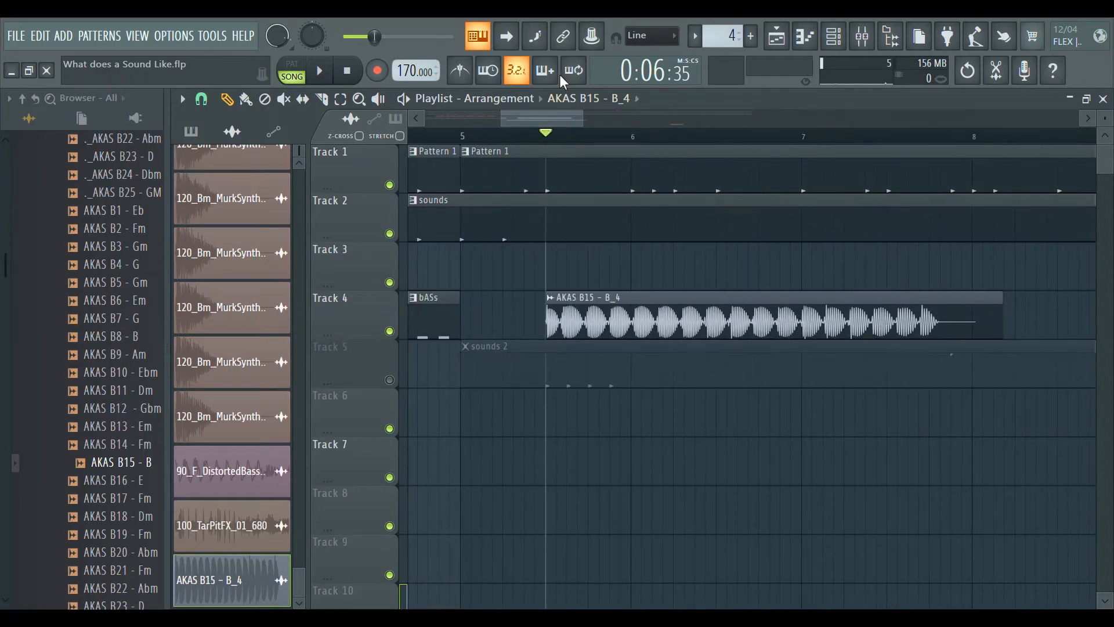
left_click(464, 71)
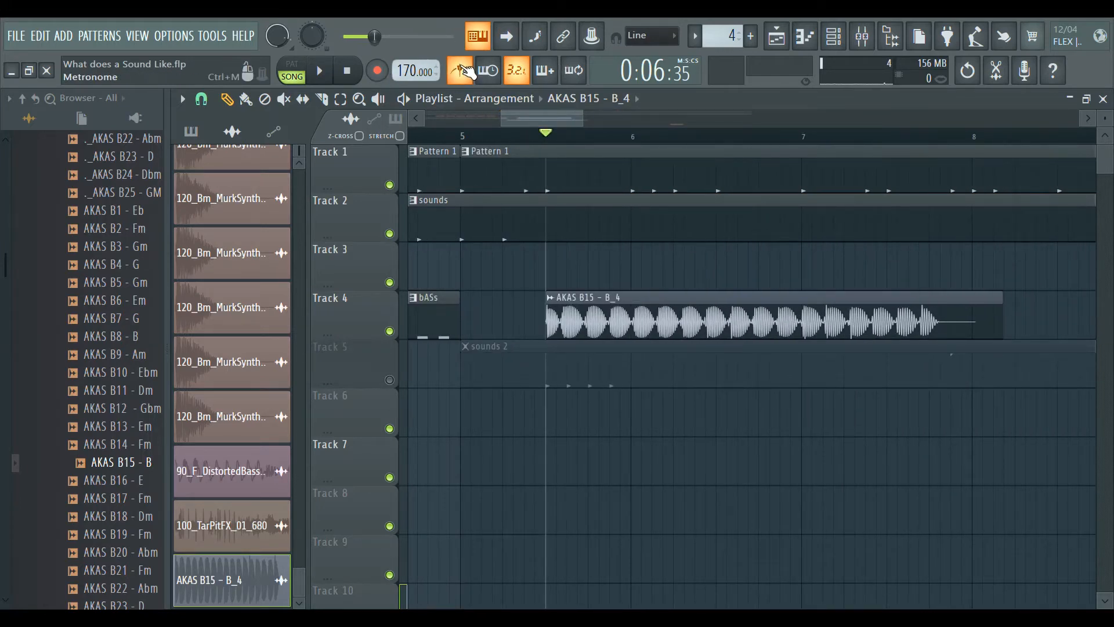
key("space")
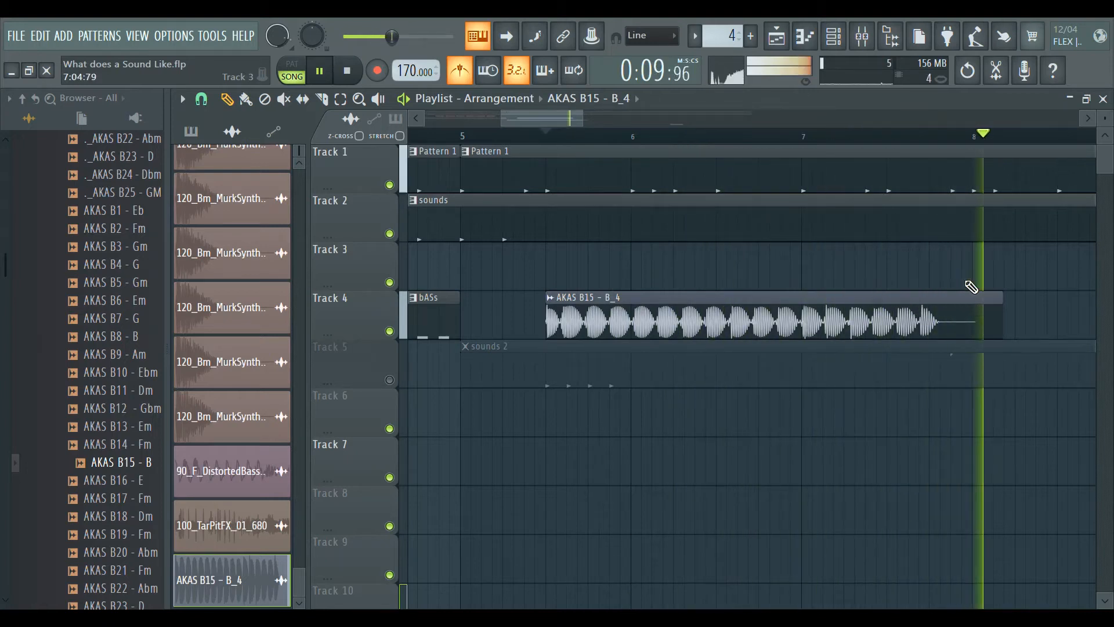
key("space")
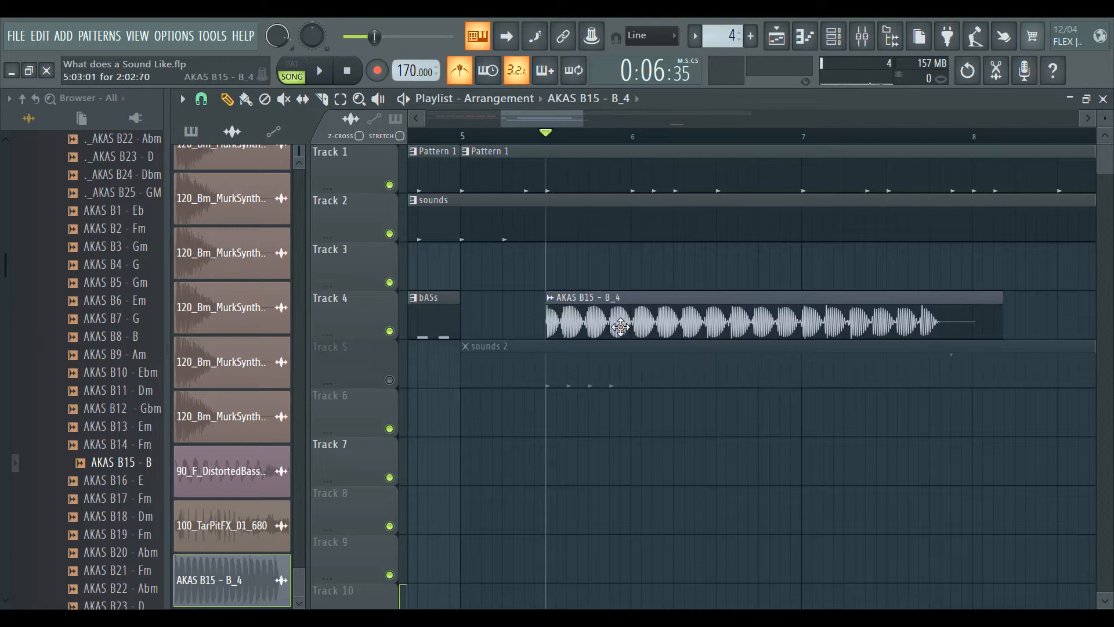
Place a start-trimmed AKAS B15 clip on Track 6 at 5:03:00, shorten it to 0:01:70 and restore the Track 4 clip's start
left_click_drag(554, 338, 579, 342)
mouse_move(579, 128)
left_mouse_down()
mouse_move(591, 131)
mouse_move(582, 131)
left_mouse_up()
left_click(472, 425)
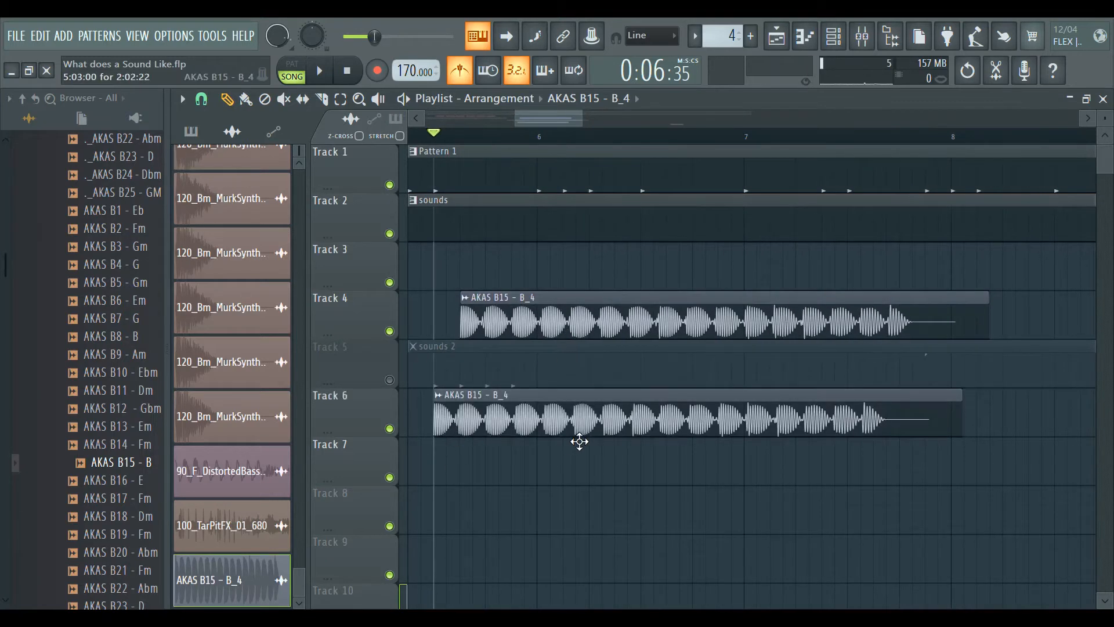
left_click_drag(964, 423, 530, 495)
left_click_drag(461, 331, 444, 337)
scroll(592, 301, "left", 3)
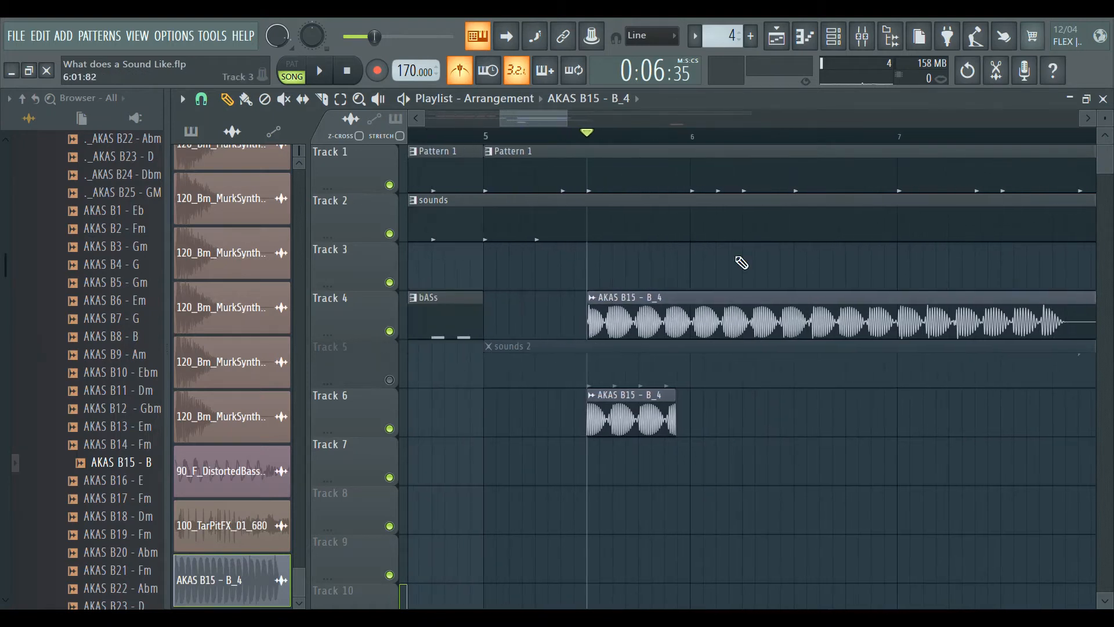
Place another AKAS B15 clip on Track 3 at 5:03:48 and shorten it to 0:00:46
left_click_drag(617, 265, 679, 273)
left_click_drag(528, 116, 552, 128)
left_click_drag(910, 284, 556, 293)
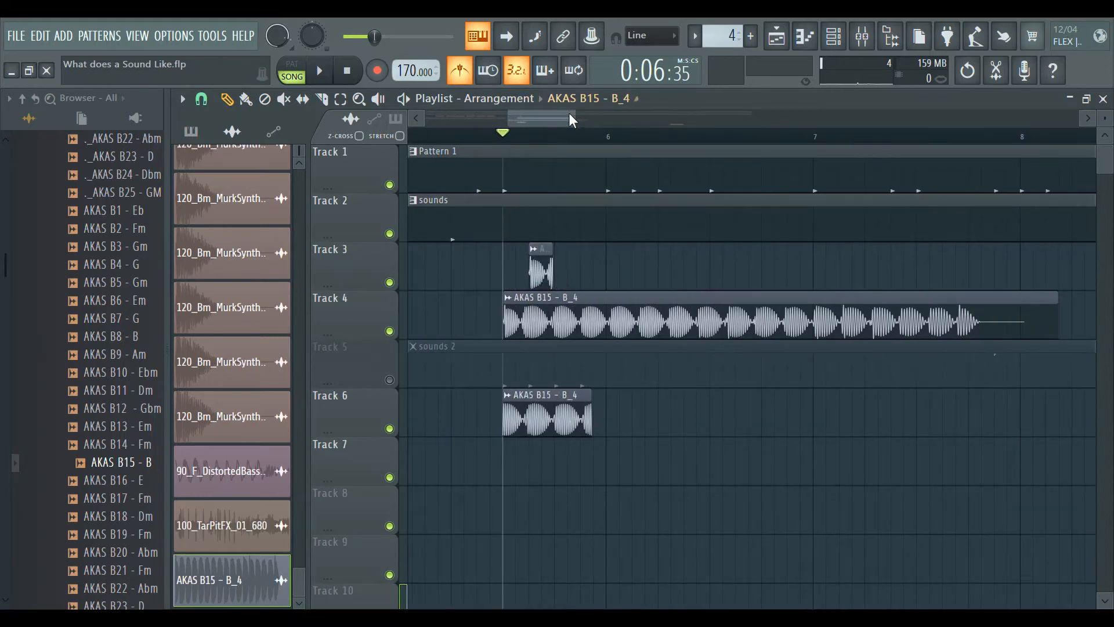
left_click_drag(575, 118, 528, 116)
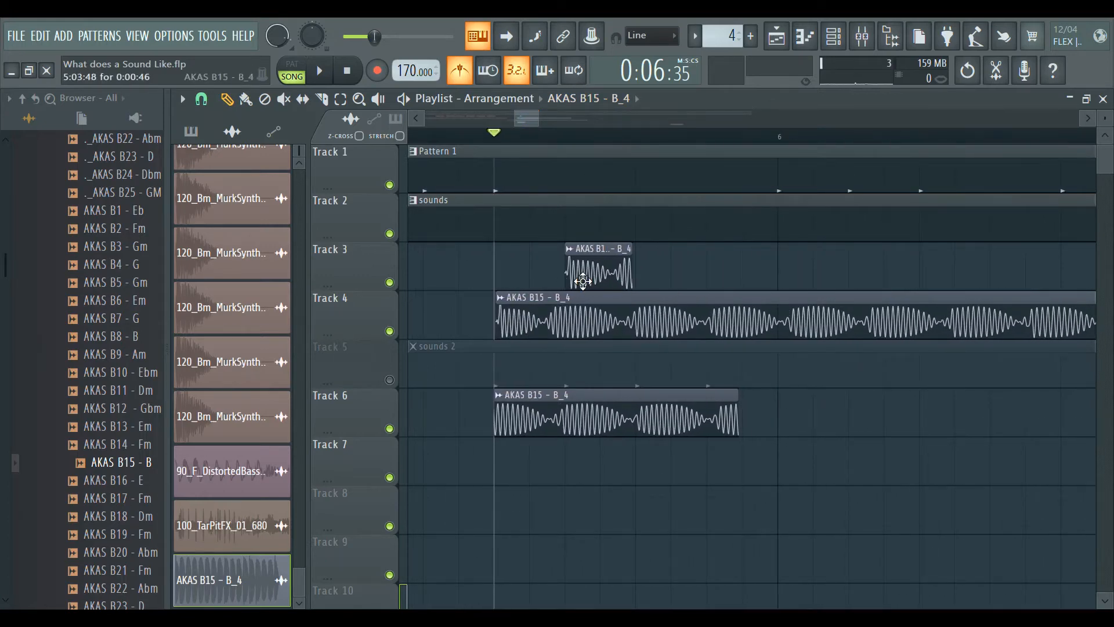
Trim the start of the AKAS B15 clip on Track 4 to 5:03:33 and delete the short clips on Tracks 3 and 6
left_click_drag(499, 328, 547, 347)
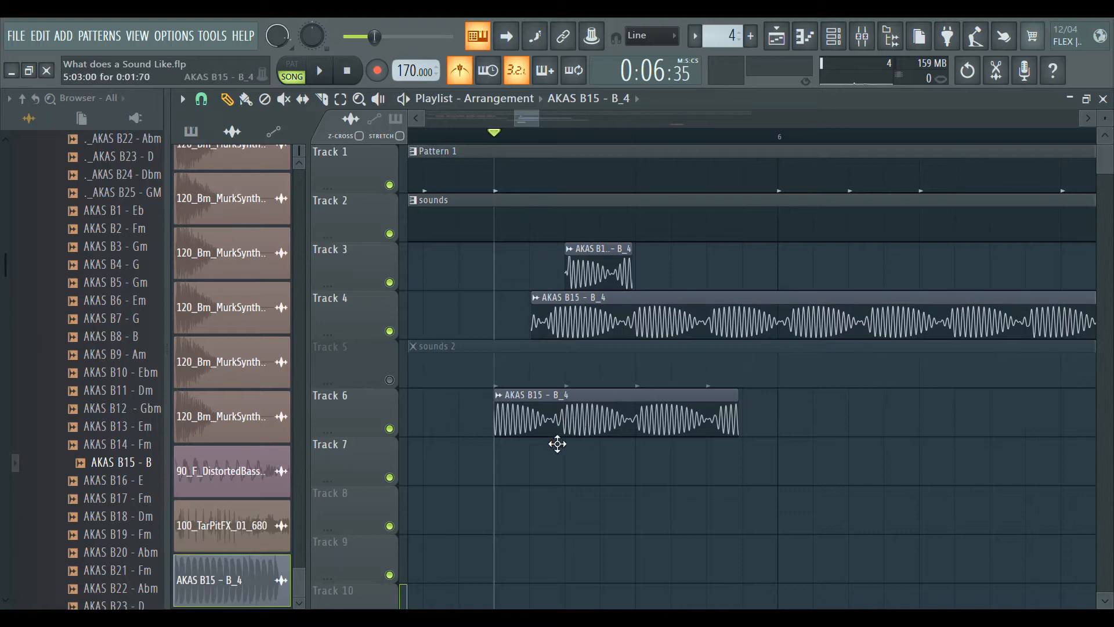
left_click_drag(525, 118, 524, 118)
left_click_drag(602, 338, 637, 348)
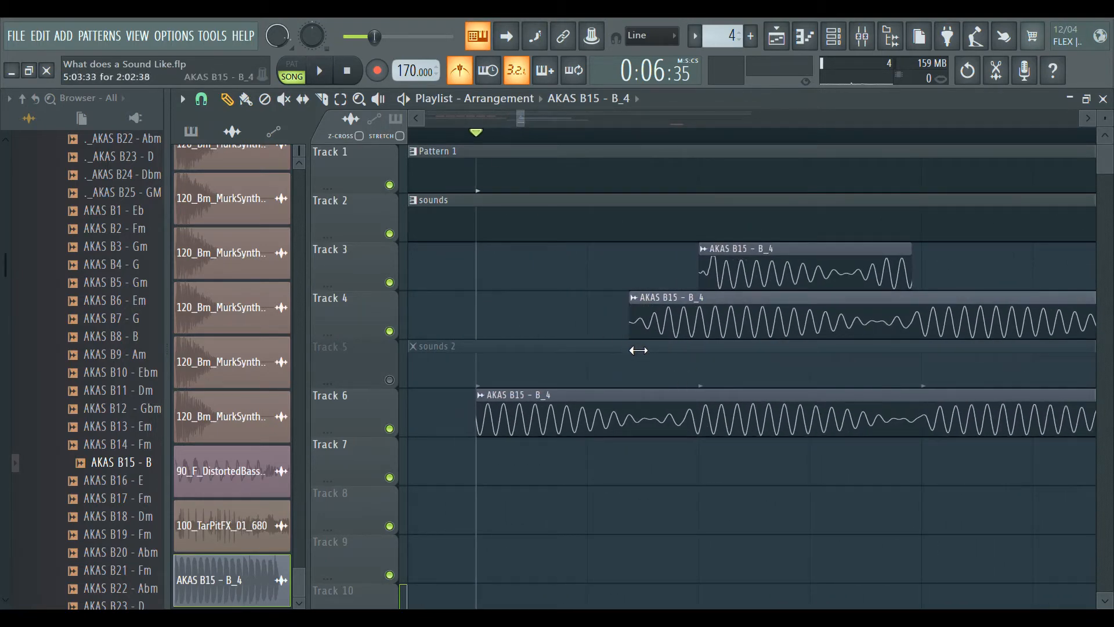
right_click(556, 432)
right_click(803, 273)
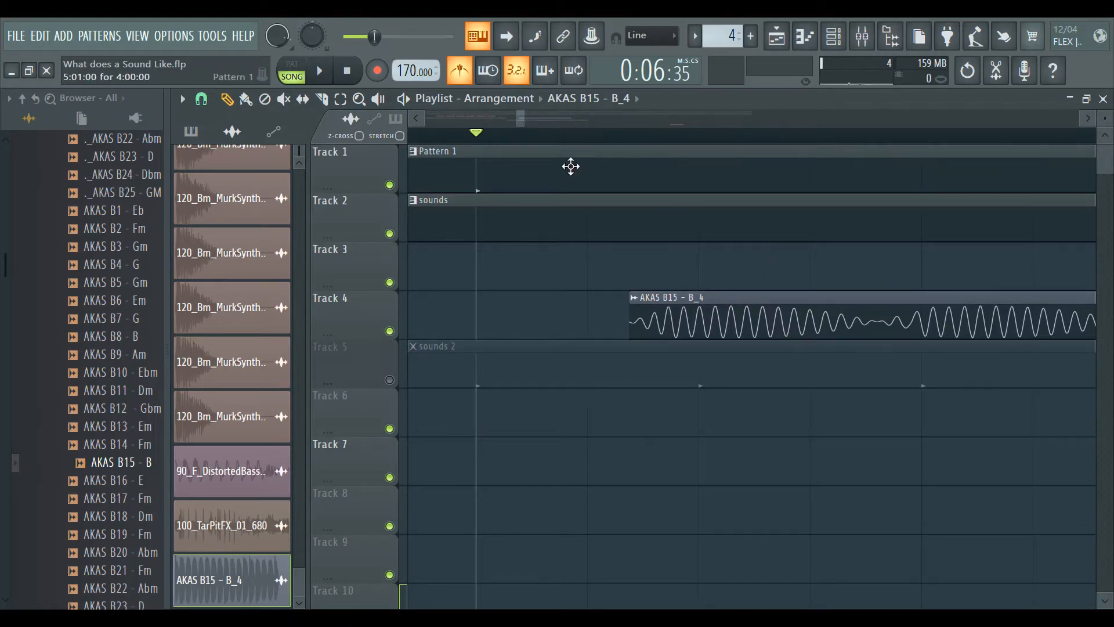
Place an AKAS B15 clip on Track 6, shorten it to 0:00:55 and move it to Track 3, aligned with the Track 4 clip's start
left_click_drag(527, 123, 691, 194)
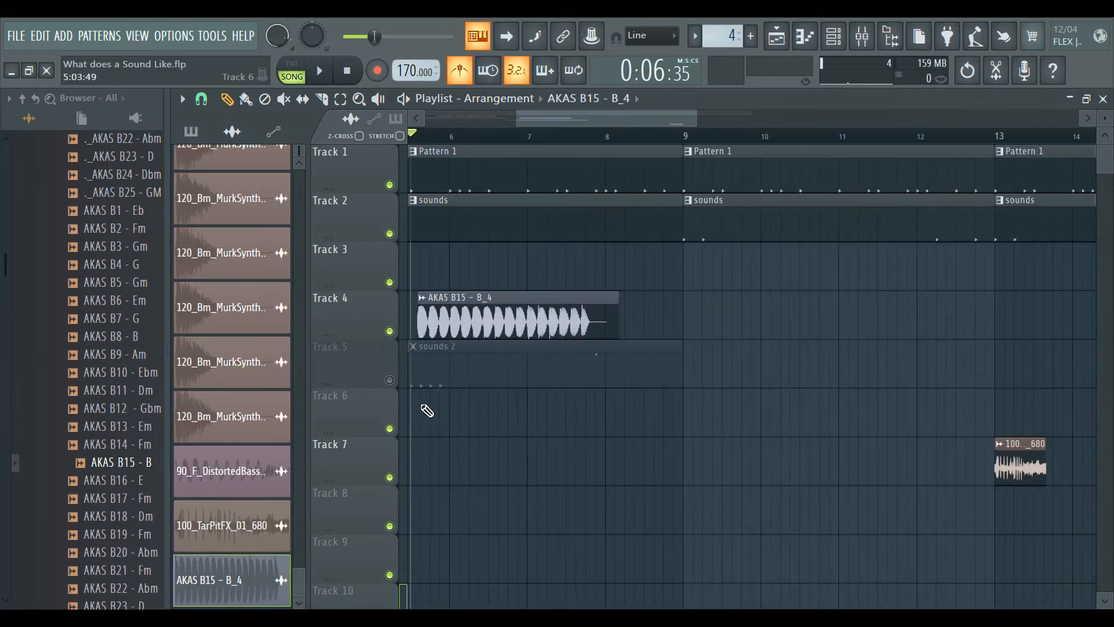
left_click(425, 410)
left_click_drag(629, 435, 448, 449)
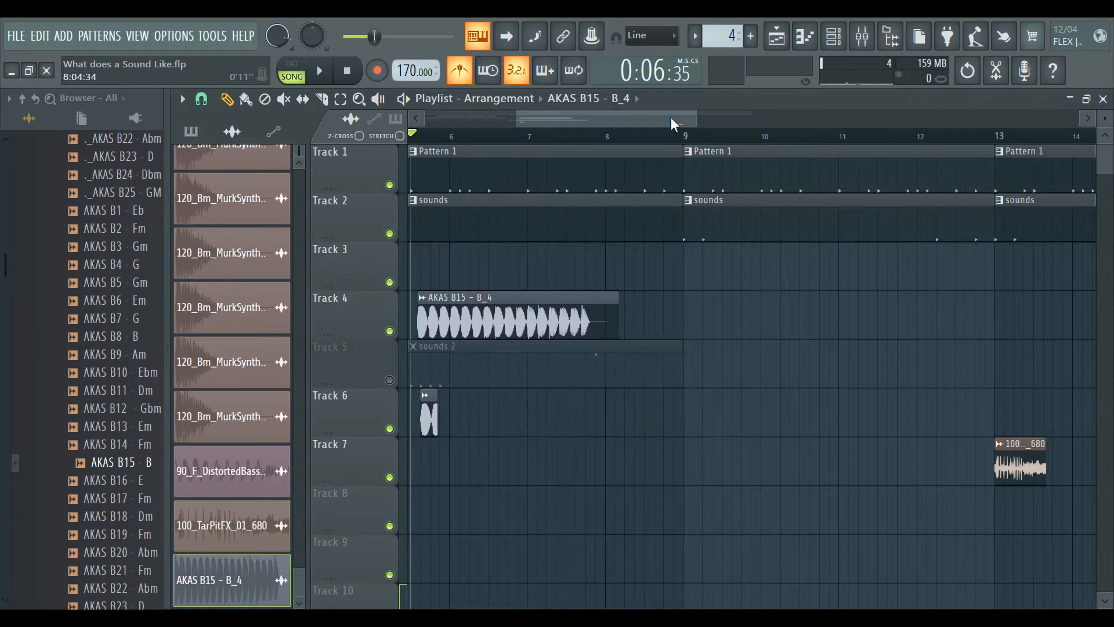
left_click_drag(708, 123, 521, 121)
left_click_drag(986, 423, 896, 441)
left_click_drag(1012, 438, 872, 453)
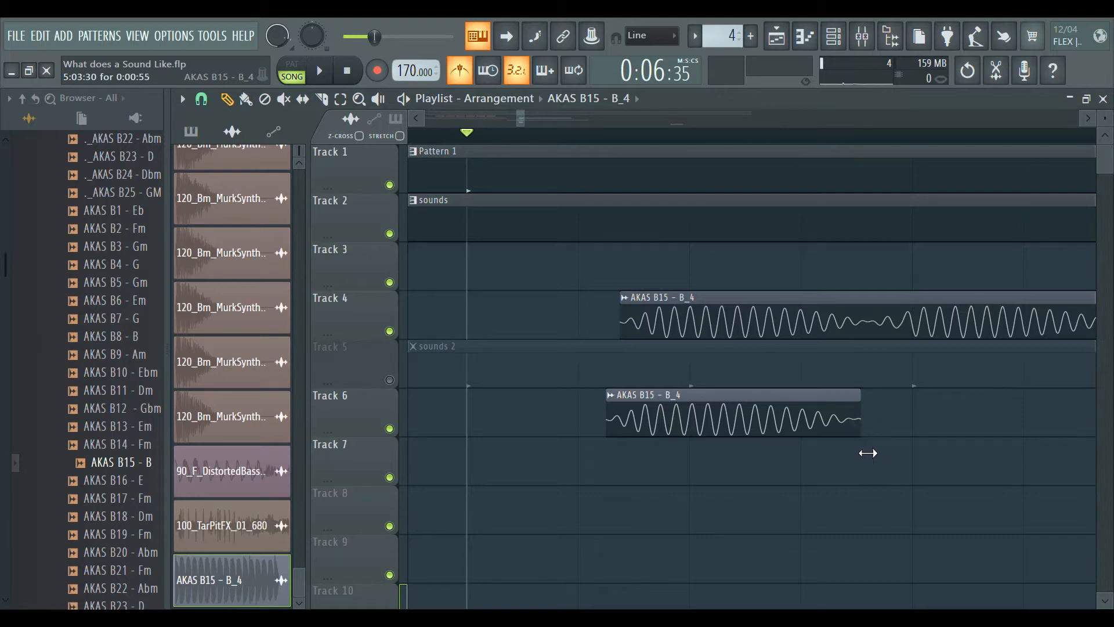
left_click_drag(800, 425, 809, 271)
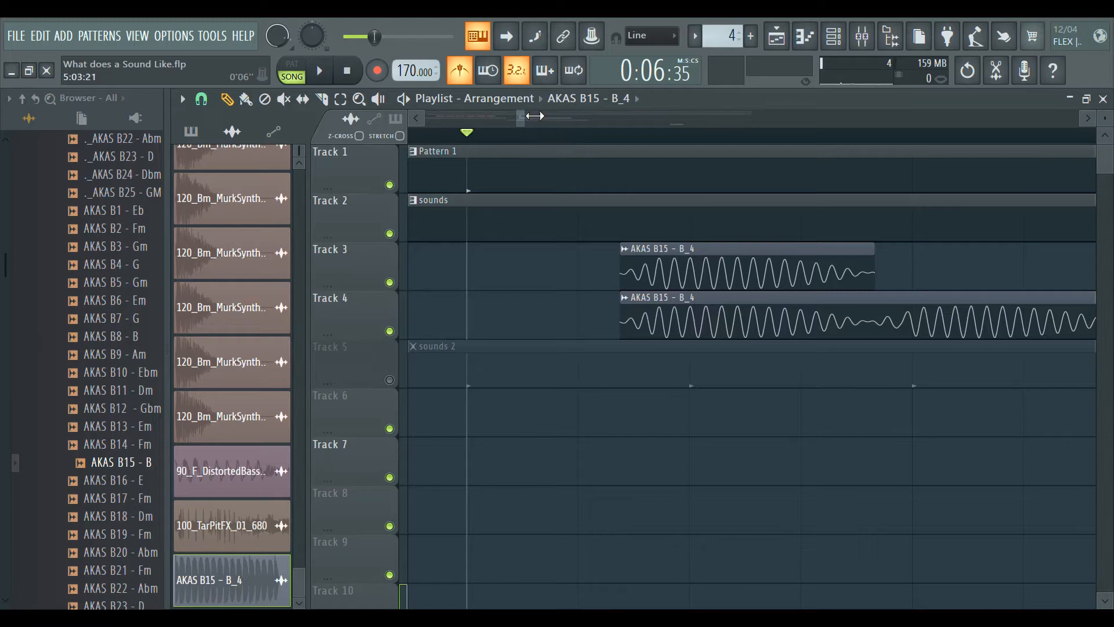
Move the AKAS B15 clip on Track 4 to 5:03:00 and play the arrangement from there
left_click_drag(534, 116, 569, 132)
left_click_drag(563, 132, 527, 121)
left_click_drag(740, 325, 585, 338)
key("space")
key("space")
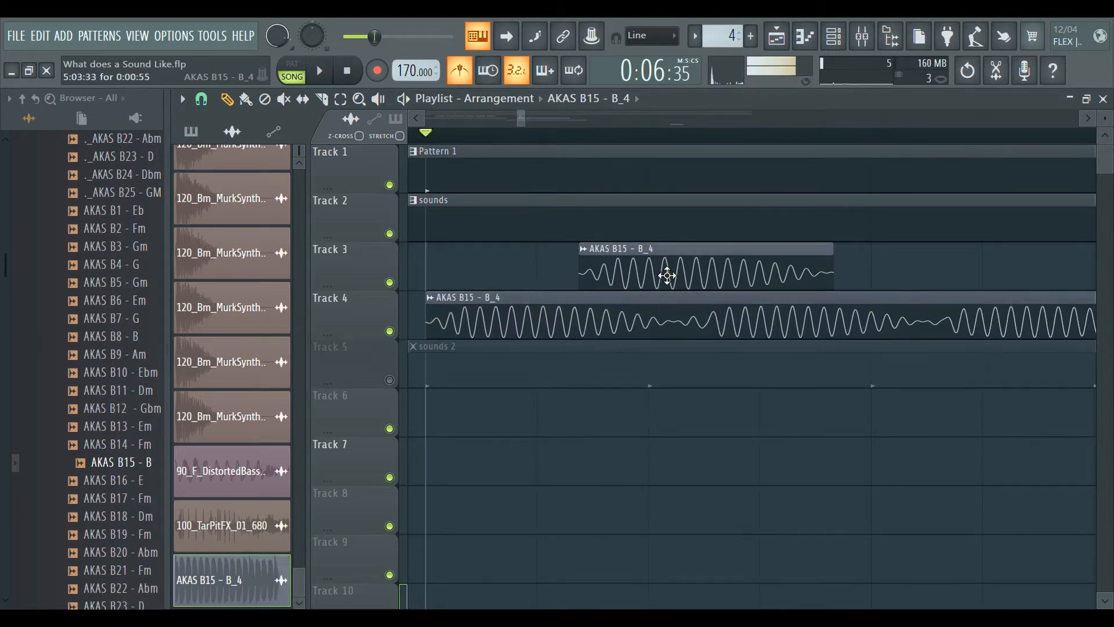
Move the short AKAS B15 clip on Track 3 to 5:03:00 and play it with the Track 4 clip
left_click_drag(667, 273, 511, 298)
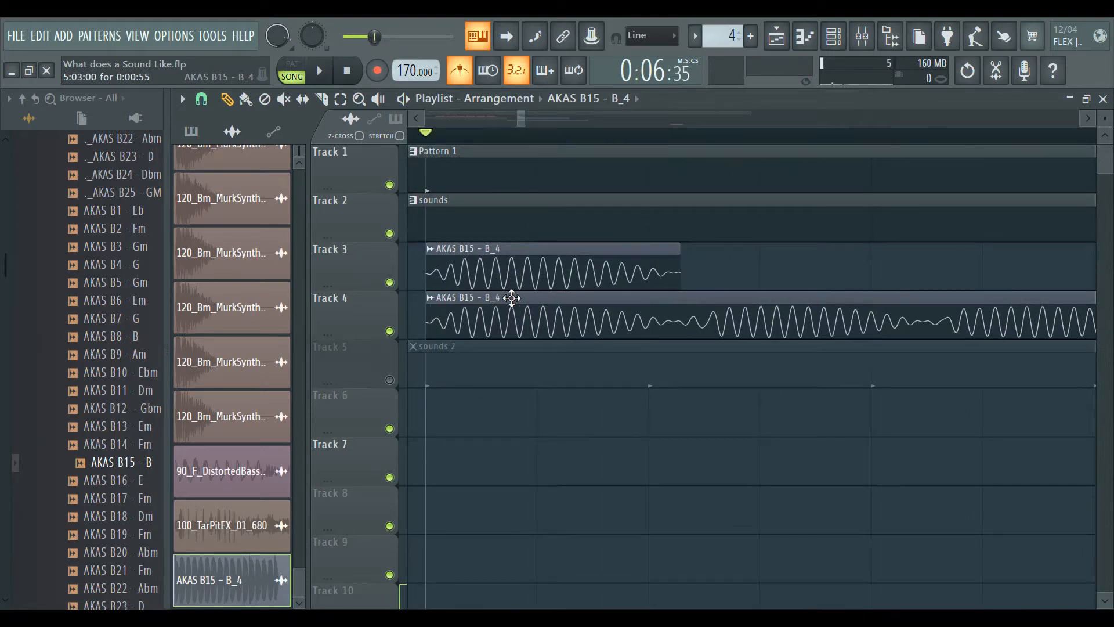
key("space")
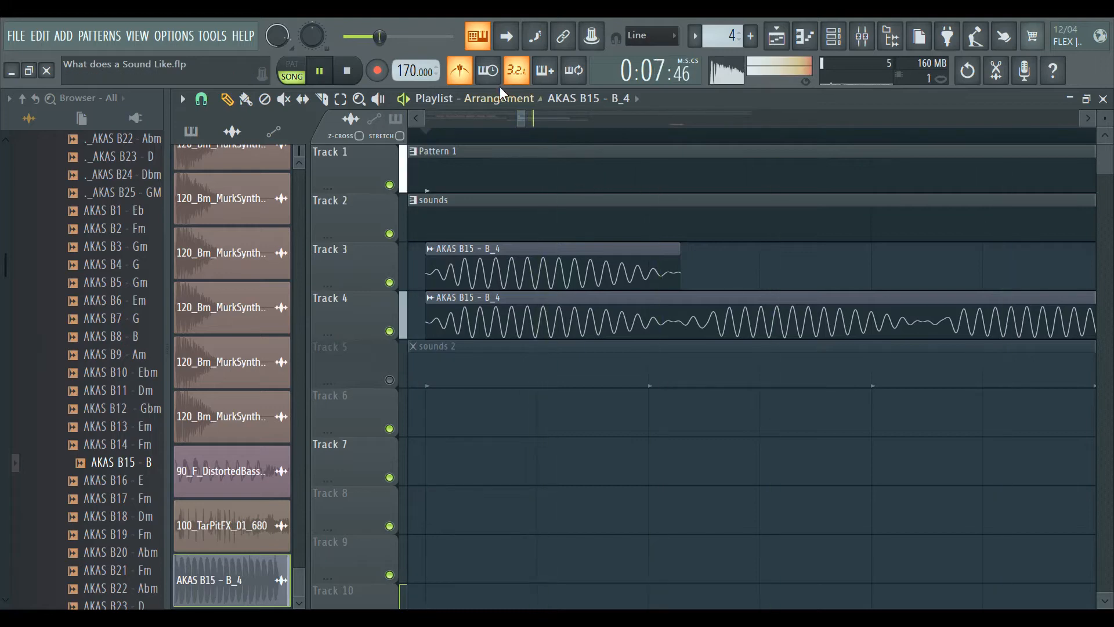
left_click_drag(528, 118, 561, 123)
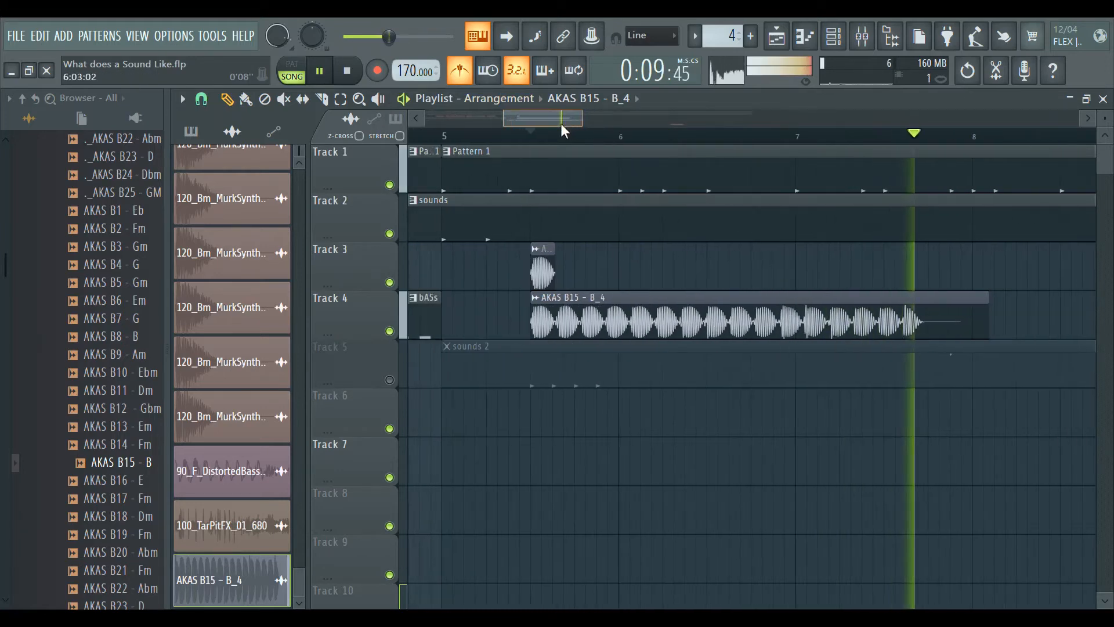
key("space")
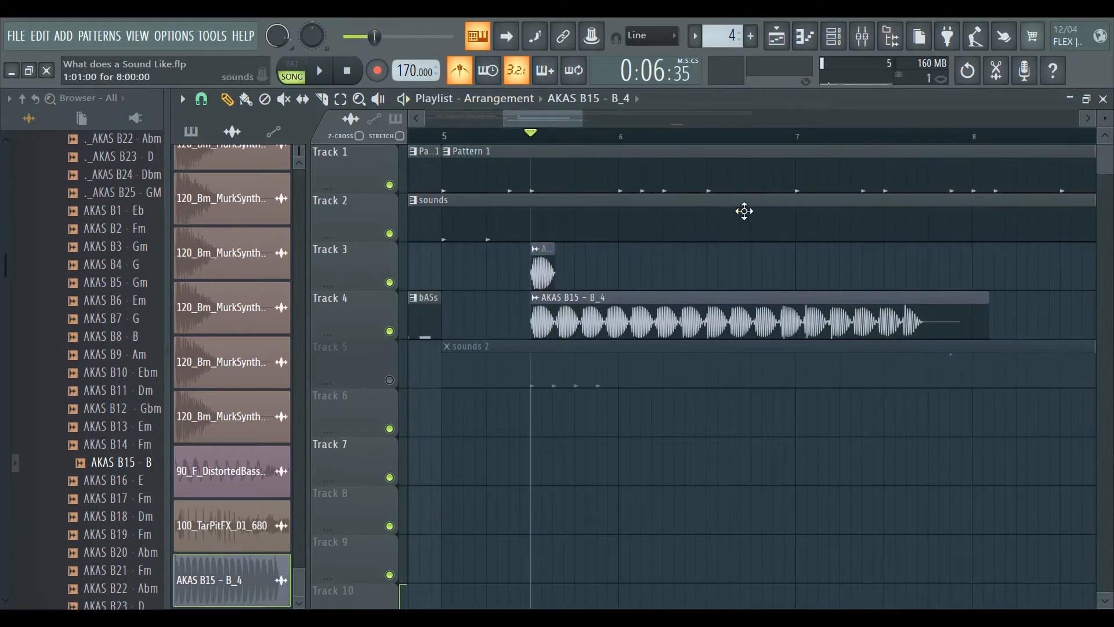
Shorten the AKAS B15 sample to 3:178 in Edison, load it in place of the clip's sample and play the arrangement
left_click(1025, 70)
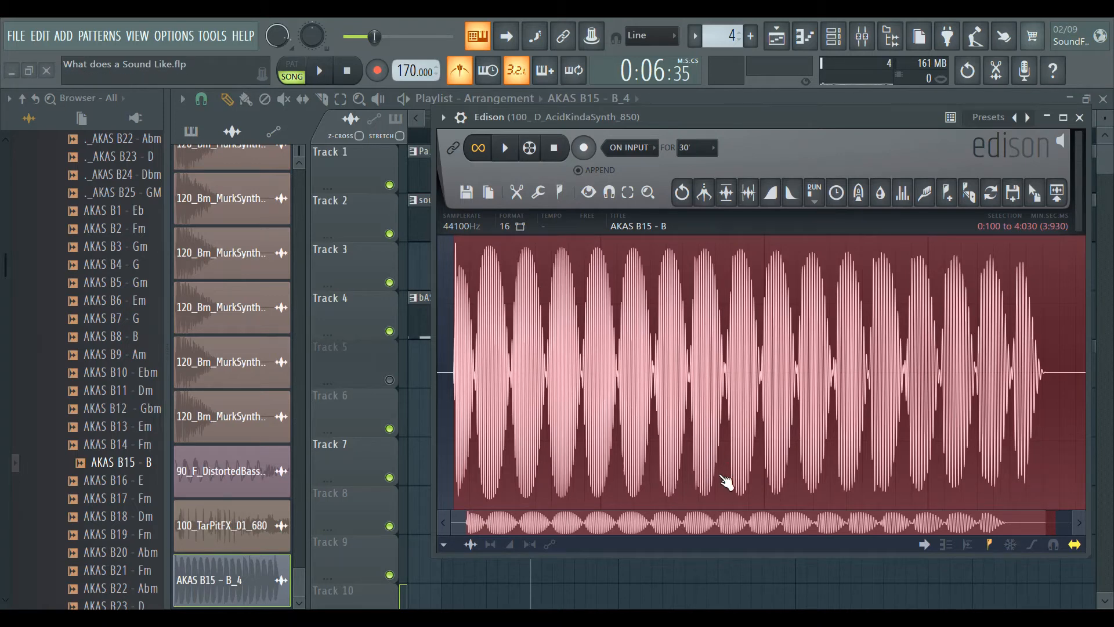
left_click(379, 263)
double_click(603, 327)
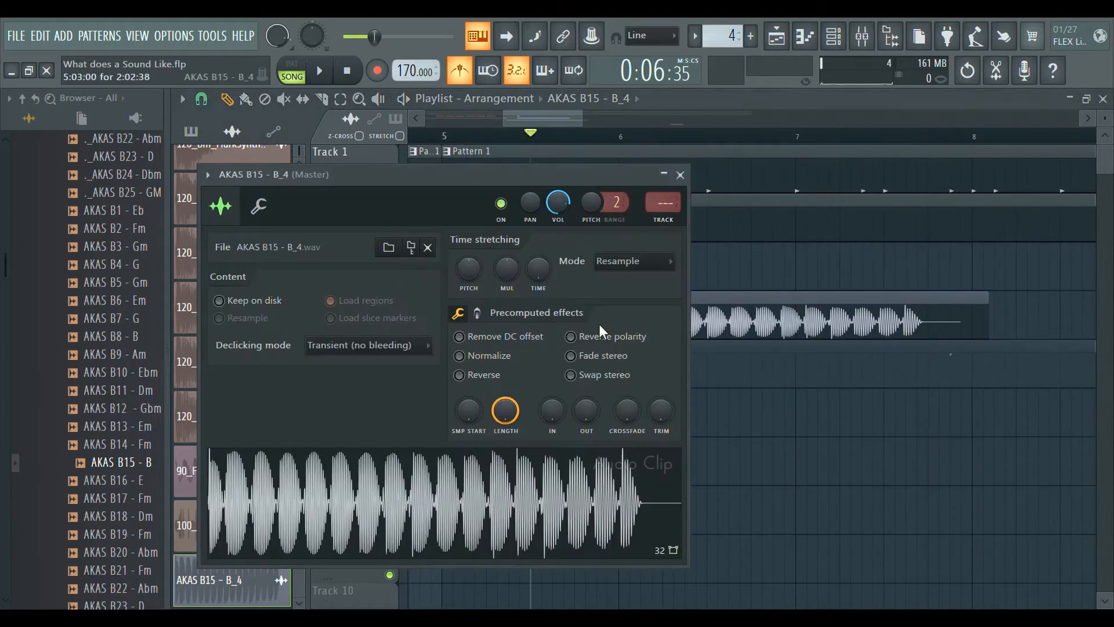
left_click(1002, 79)
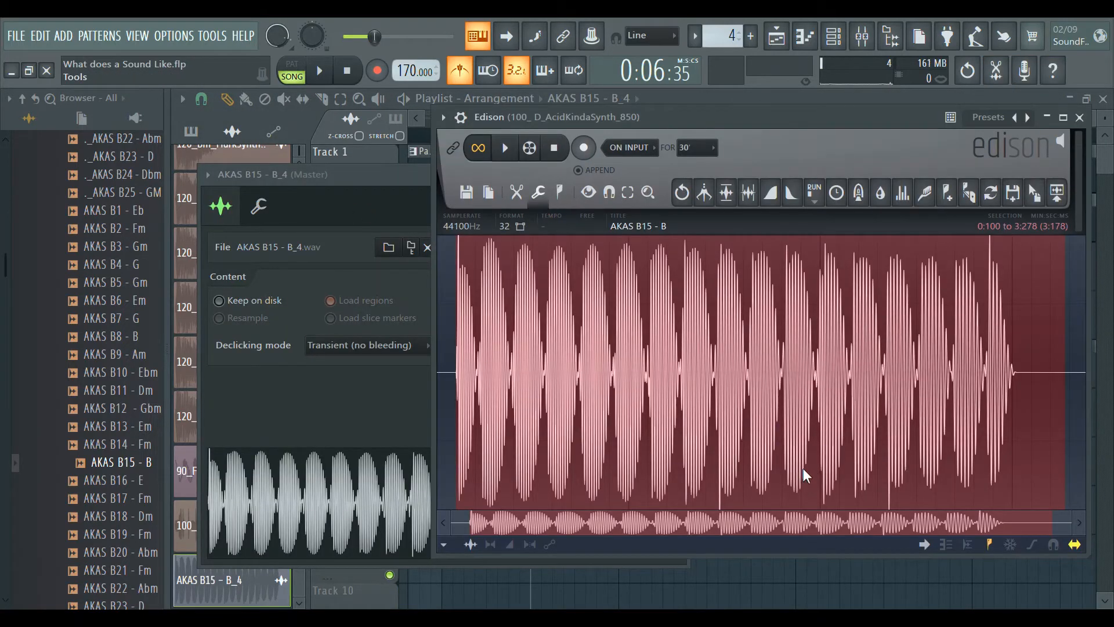
key("shift+Return")
left_click(362, 581)
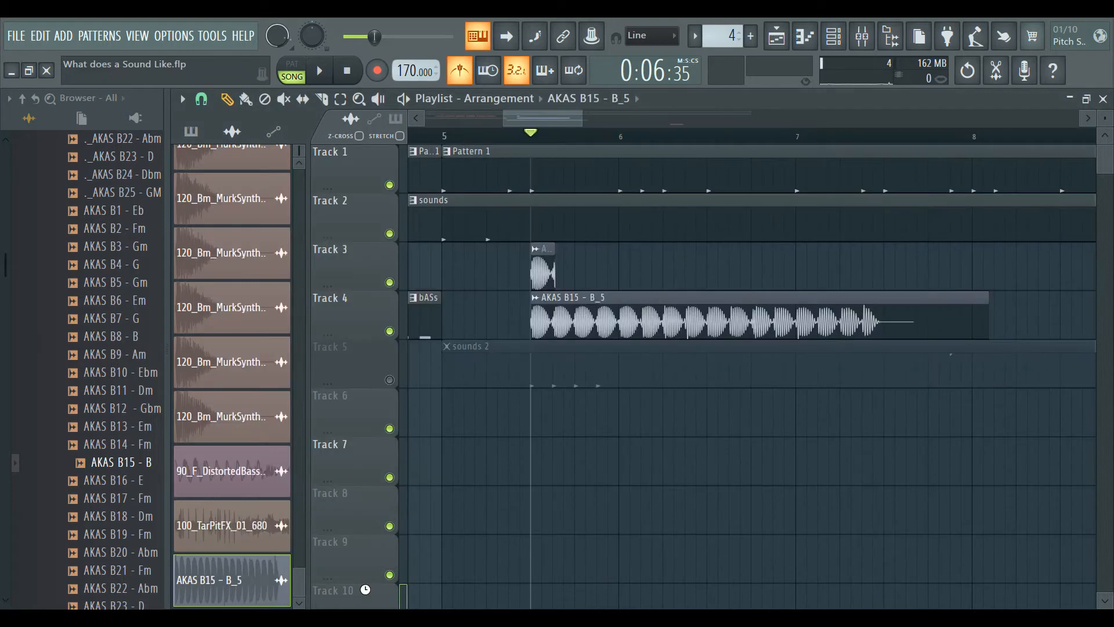
key("space")
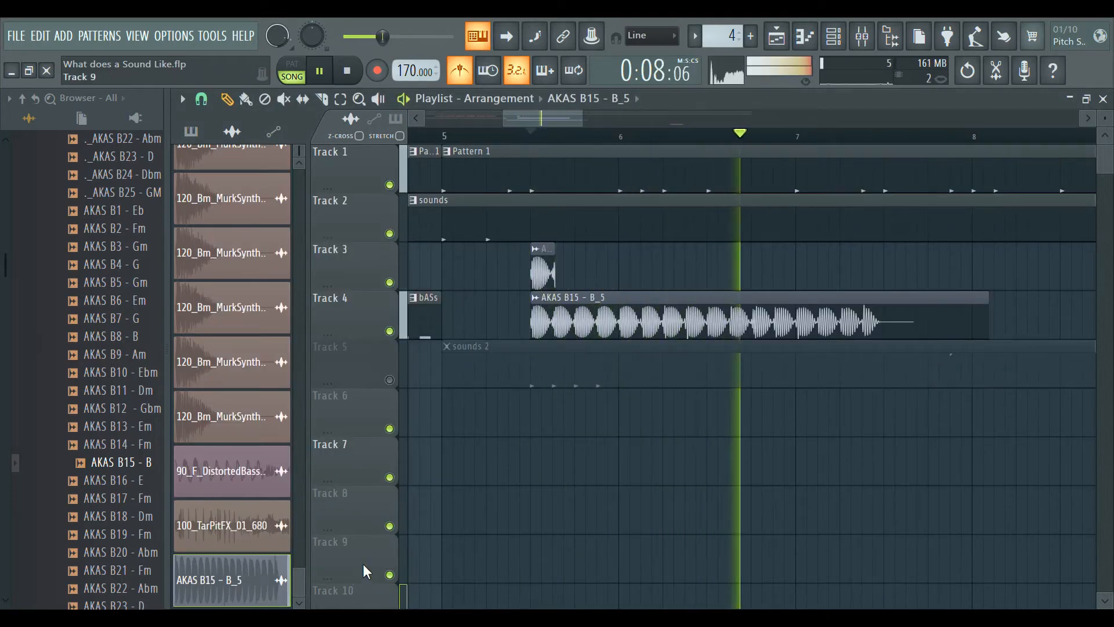
key("space")
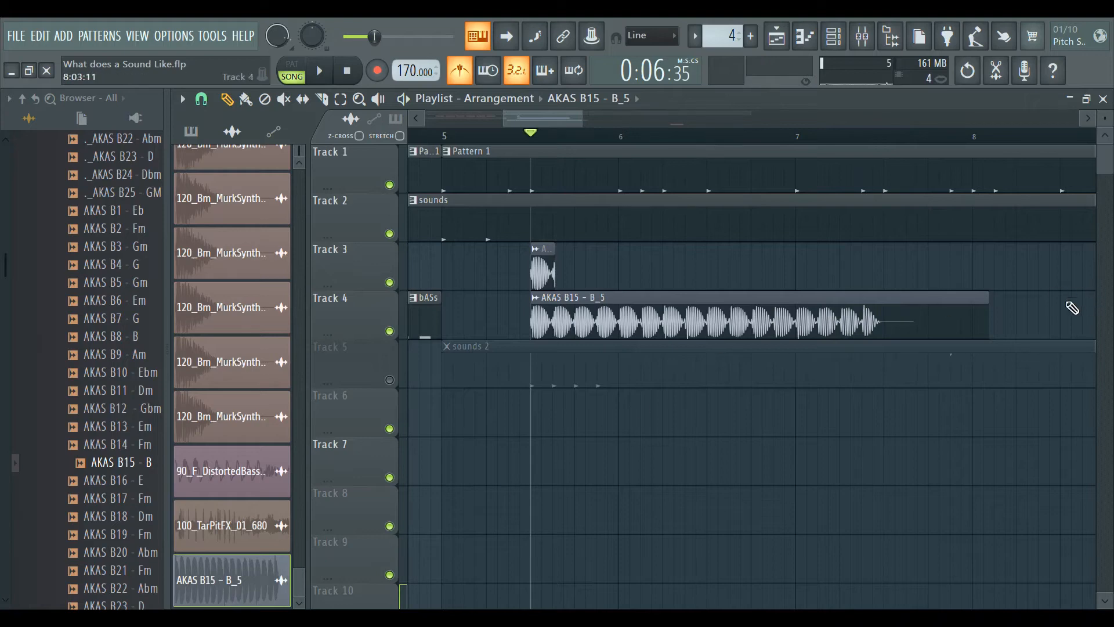
Open the Track 4 clip's AKAS B15 sample and shorten it to 3:152 in Edison
left_click_drag(590, 124, 524, 124)
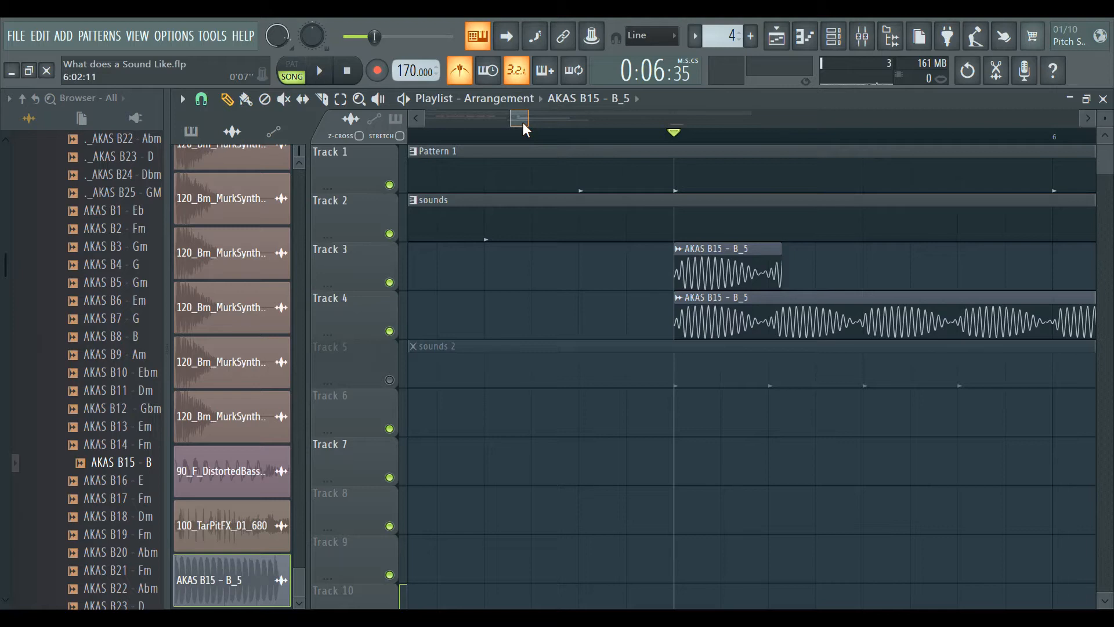
mouse_move(523, 123)
left_mouse_down()
mouse_move(542, 124)
mouse_move(522, 122)
left_mouse_up()
double_click(748, 336)
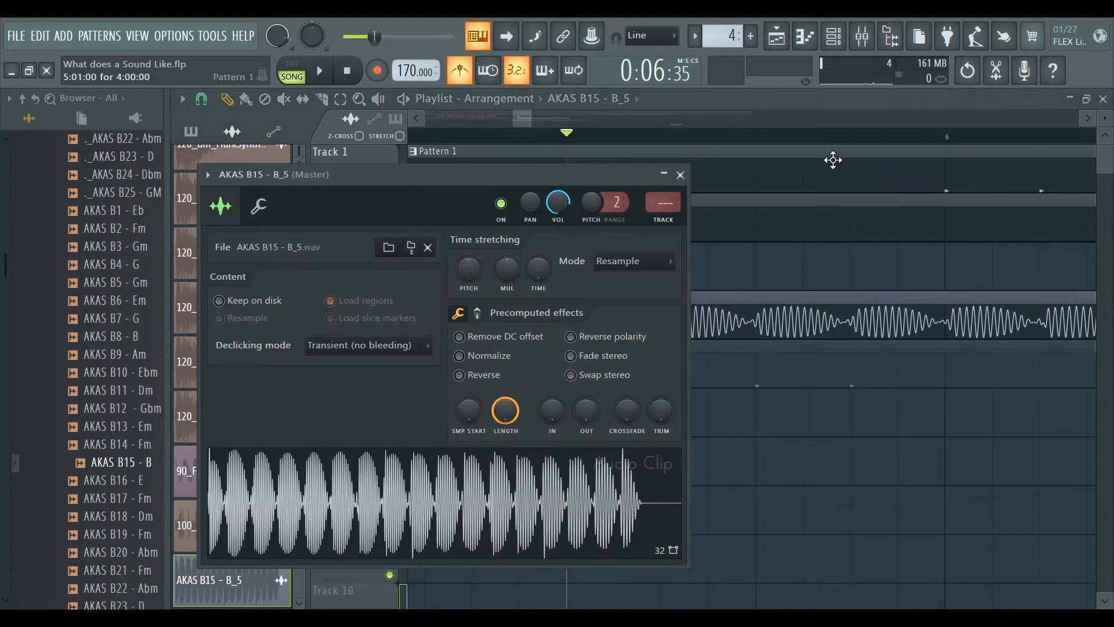
left_click(996, 71)
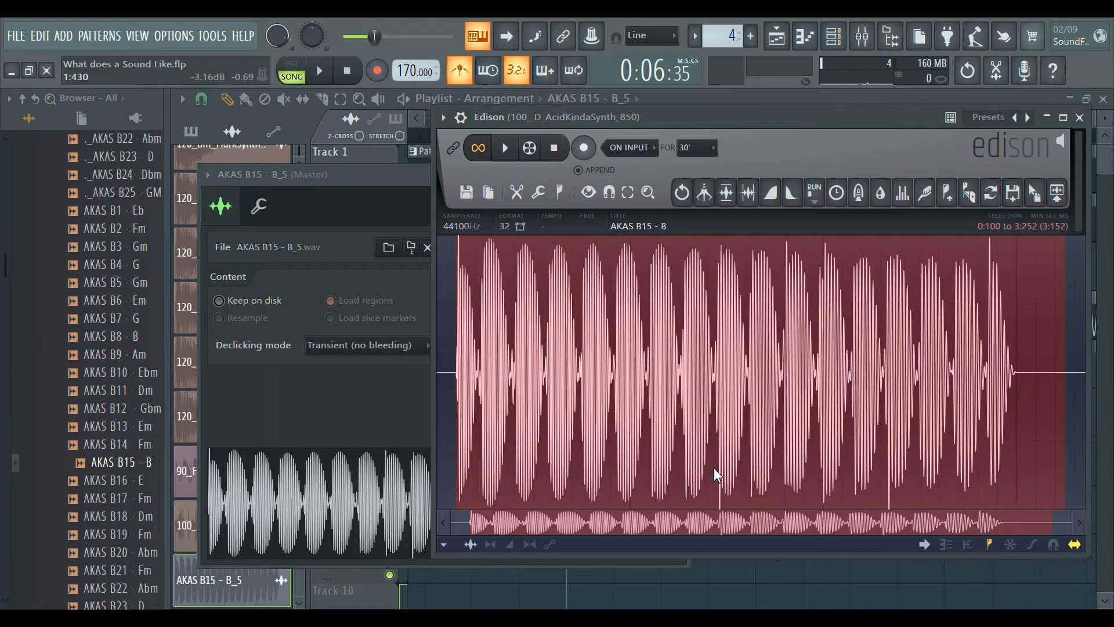
Load the 3:152 AKAS B15 edit from Edison into the Track 4 clip's channel in place of its sample
left_click(409, 406)
left_click(781, 140)
left_click(781, 450)
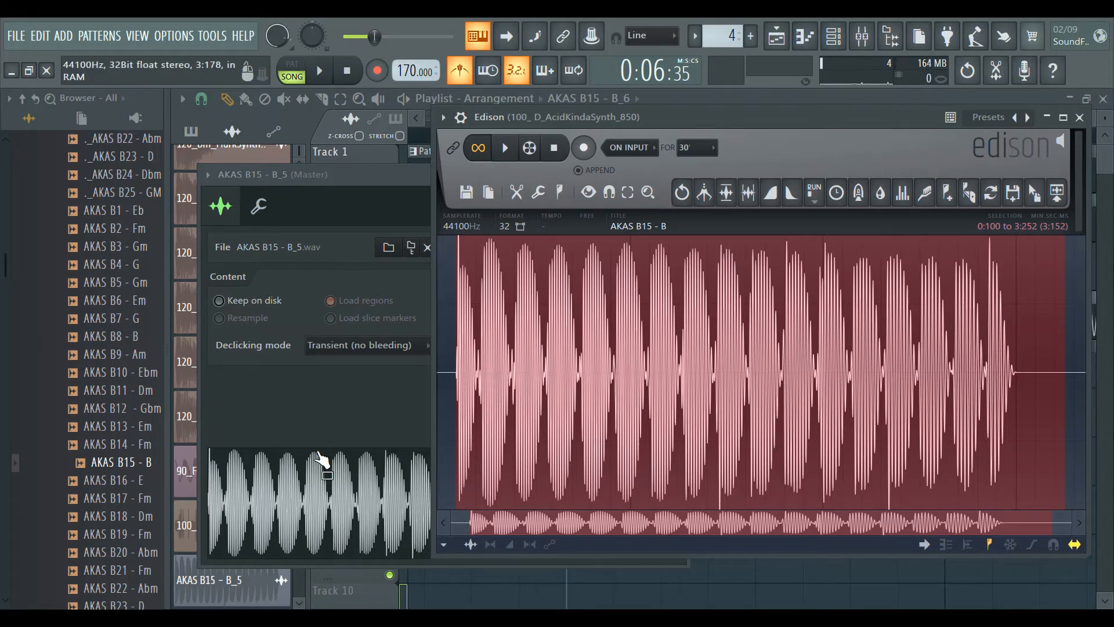
left_click(318, 454)
left_click(786, 152)
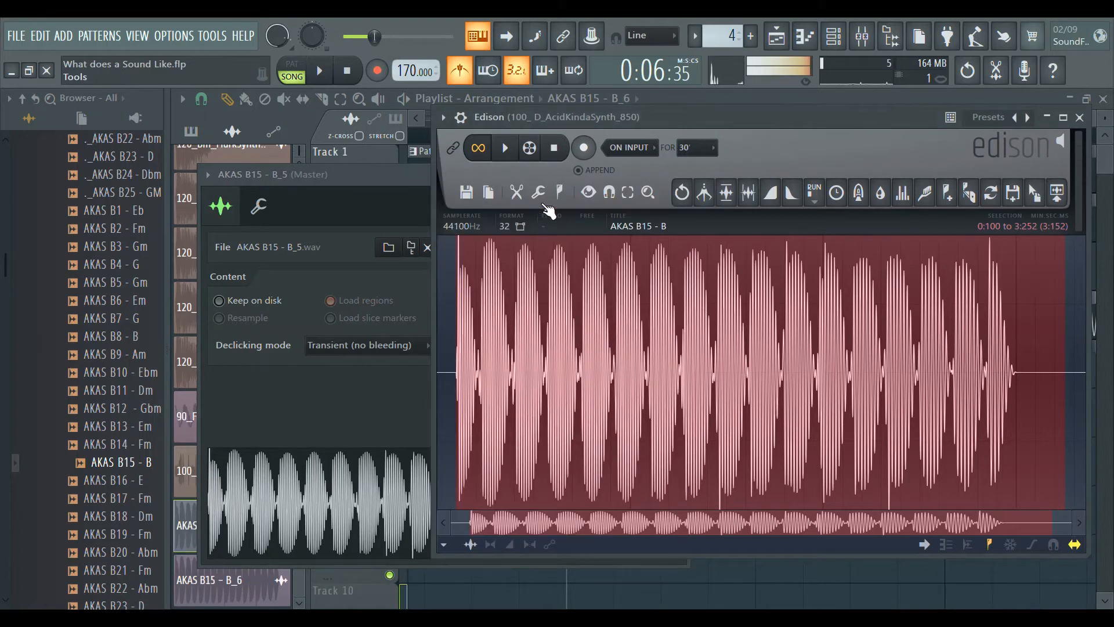
left_click(761, 472)
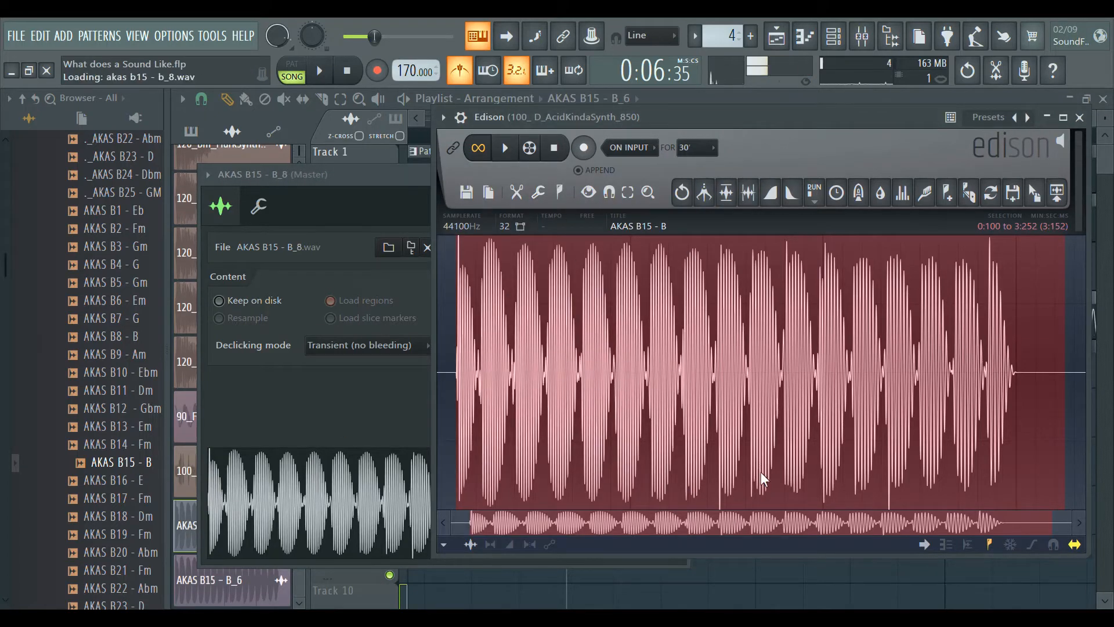
left_click(361, 583)
Delete the extra AKAS B15 - B_6 channel in the Channel rack, together with its clip at bar 1 on Track 5
left_click_drag(526, 119, 479, 137)
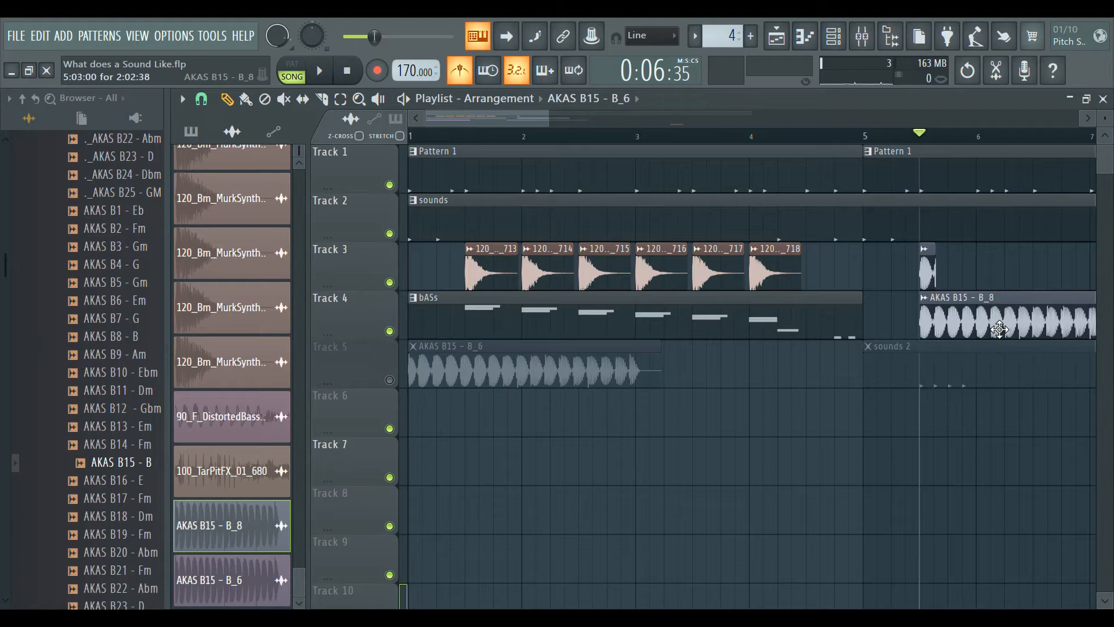
double_click(493, 377)
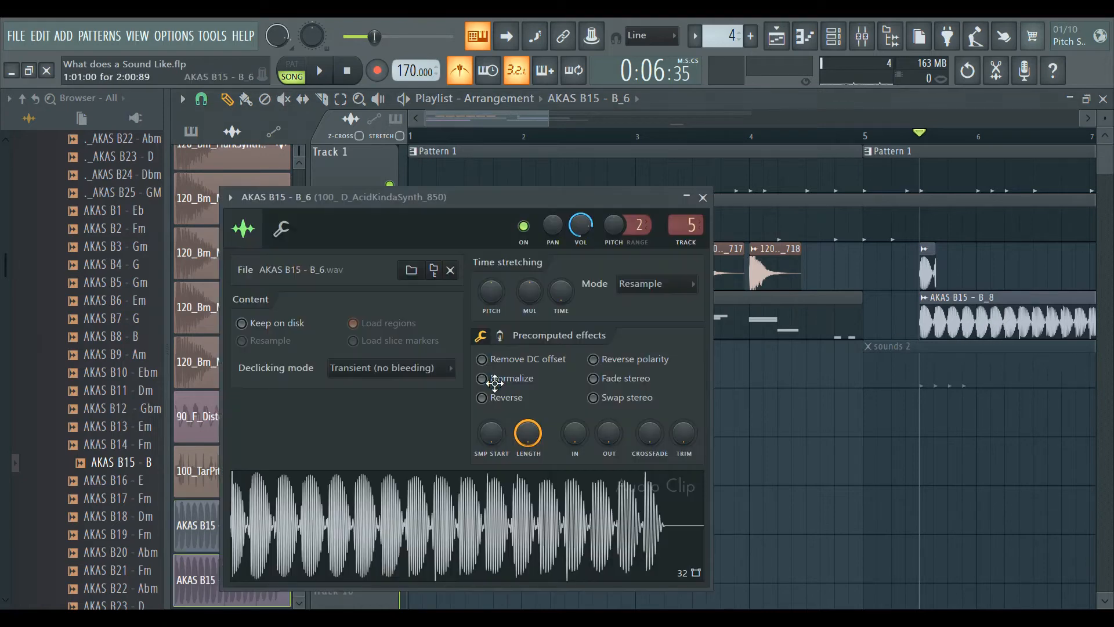
left_click(376, 173)
double_click(519, 369)
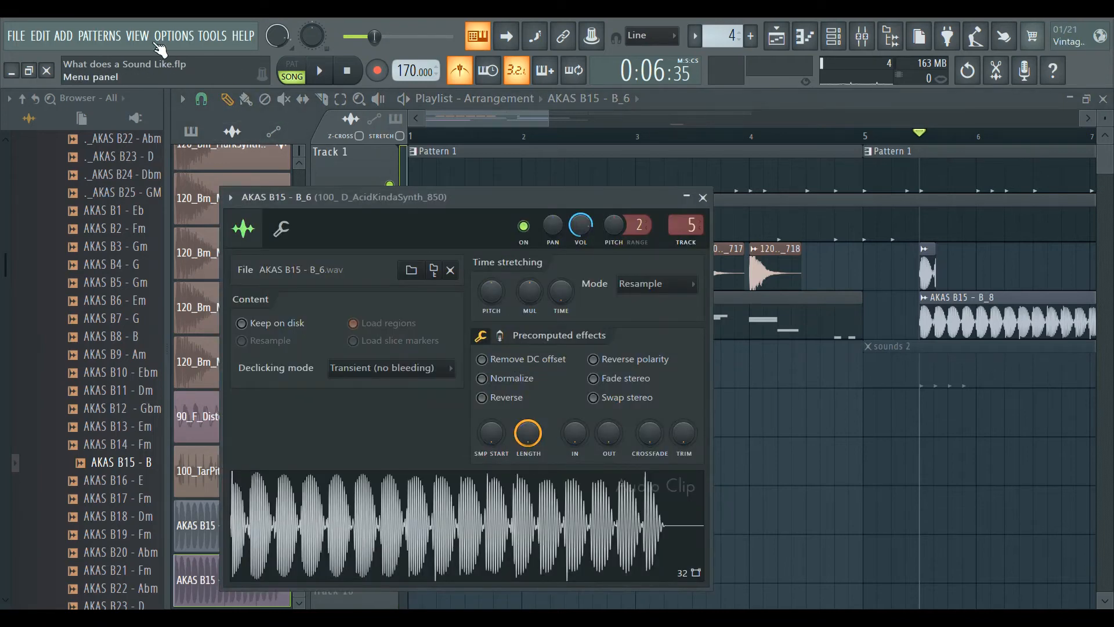
key("F6")
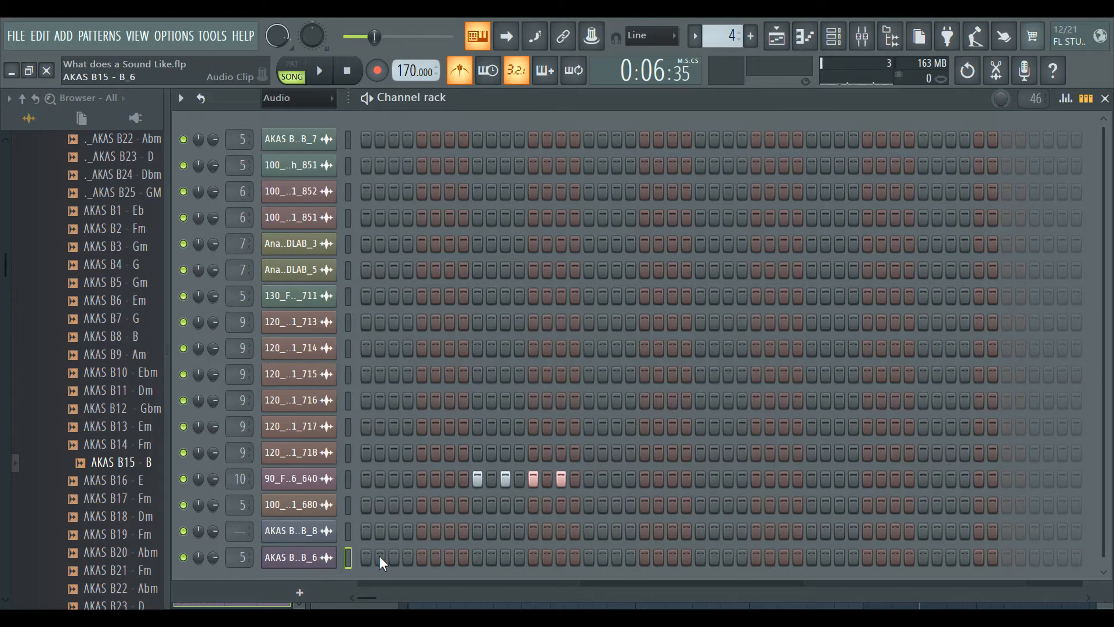
key("alt+Delete")
key("space")
key("space")
left_click(354, 597)
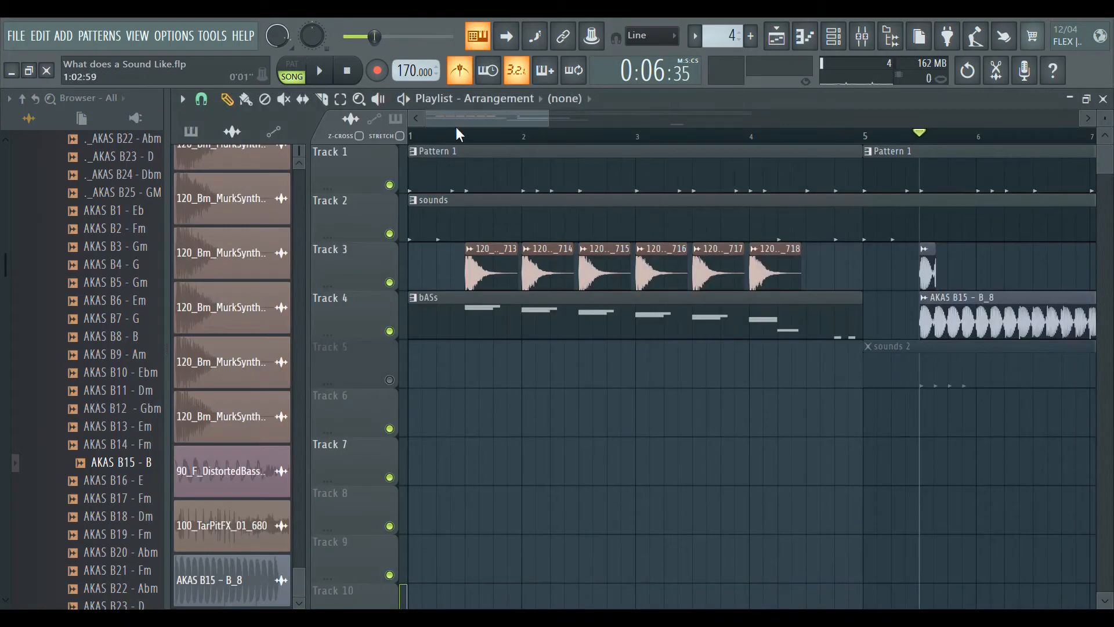
Play the arrangement from 5:03:00 to check the restretched AKAS B15 pulses on Track 4 against the beat
left_click_drag(515, 128, 559, 120)
key("space")
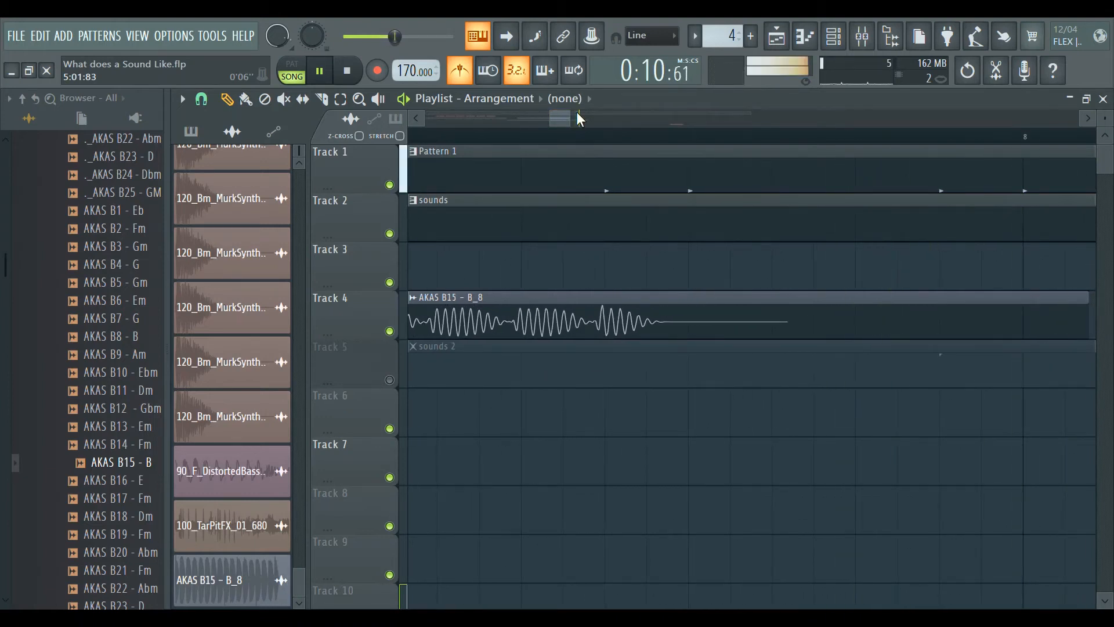
key("space")
mouse_move(575, 118)
left_mouse_down()
mouse_move(523, 131)
mouse_move(554, 133)
mouse_move(532, 134)
mouse_move(562, 116)
mouse_move(550, 118)
left_mouse_up()
key("space")
key("space")
Replace the short Track 3 clip with a full-length AKAS B15 clip at 5:03:00 and move the Track 4 clip to 7:01:00
left_click(559, 332)
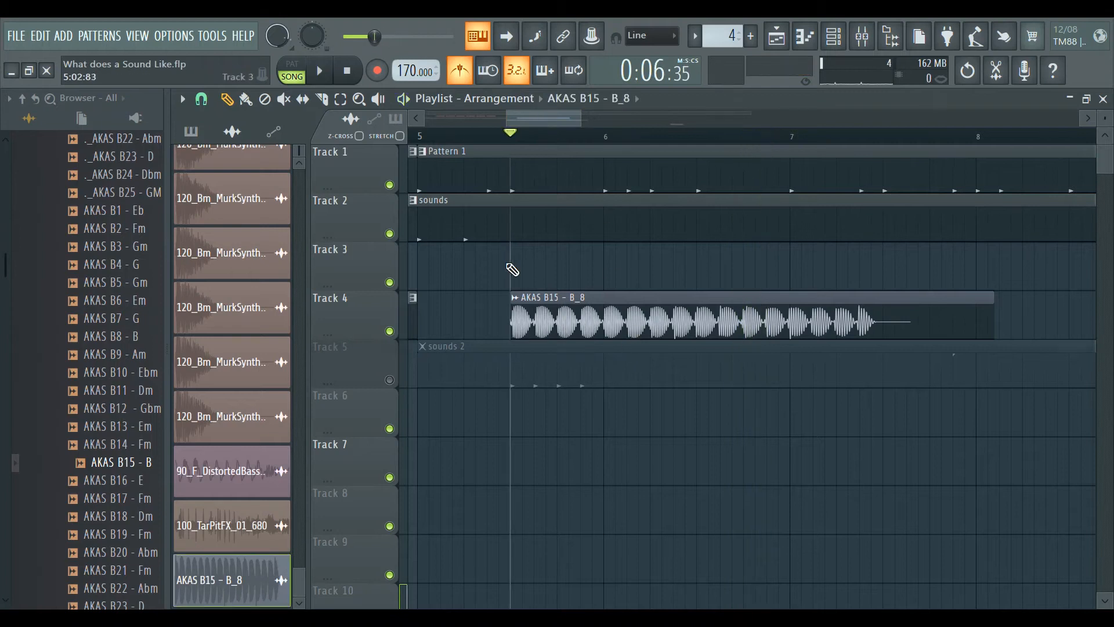
left_click(510, 268)
left_click_drag(538, 329, 743, 360)
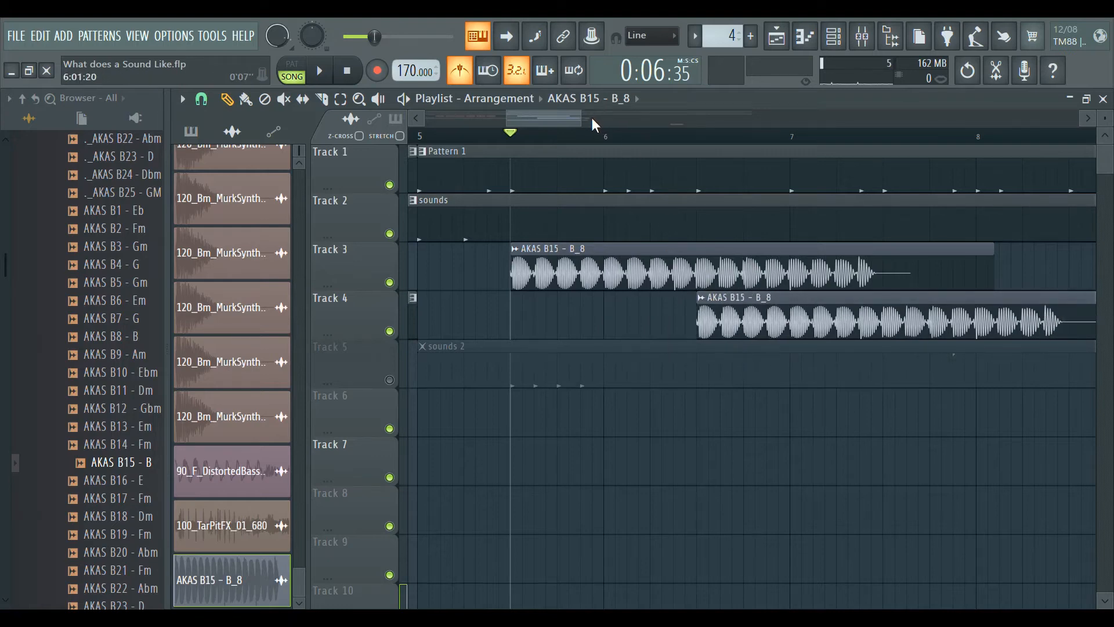
left_click_drag(582, 119, 654, 119)
left_click_drag(686, 331, 733, 331)
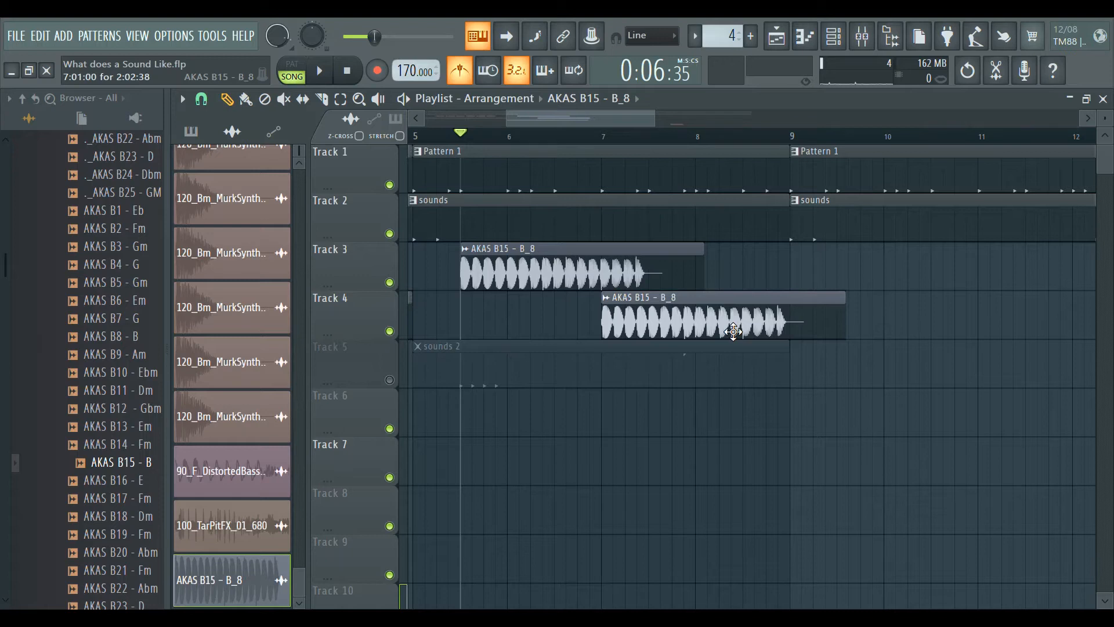
Play the arrangement from 5:03:00, and shorten the Track 3 AKAS B15 clip to its first four pulses
left_click_drag(628, 119, 572, 128)
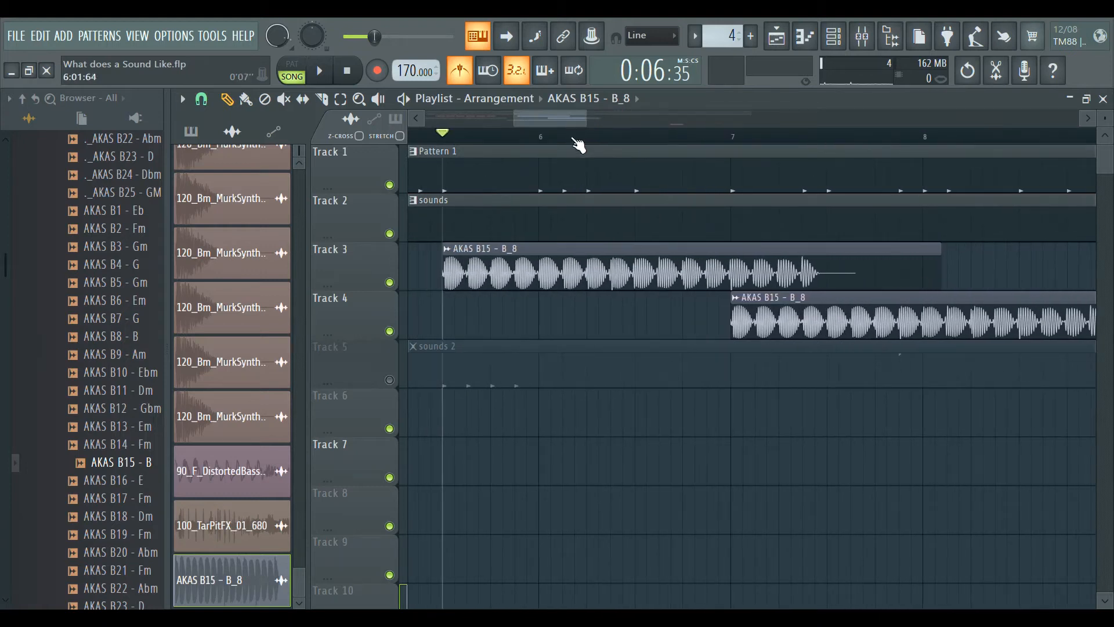
mouse_move(621, 293)
left_mouse_down()
mouse_move(639, 296)
mouse_move(621, 294)
left_mouse_up()
key("space")
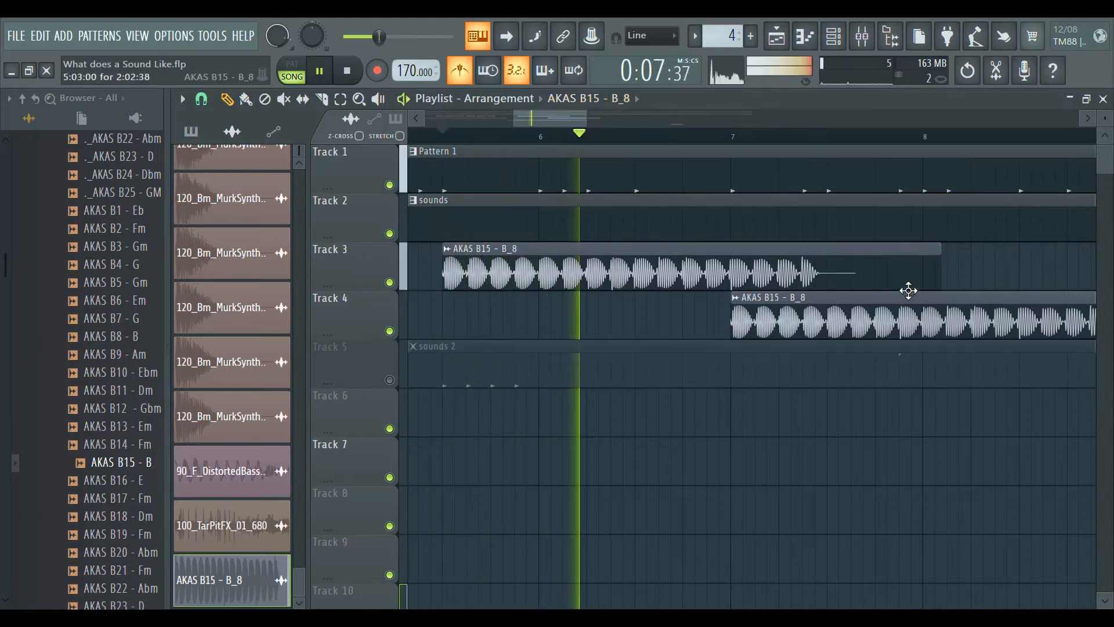
key("space")
left_click_drag(942, 288, 551, 306)
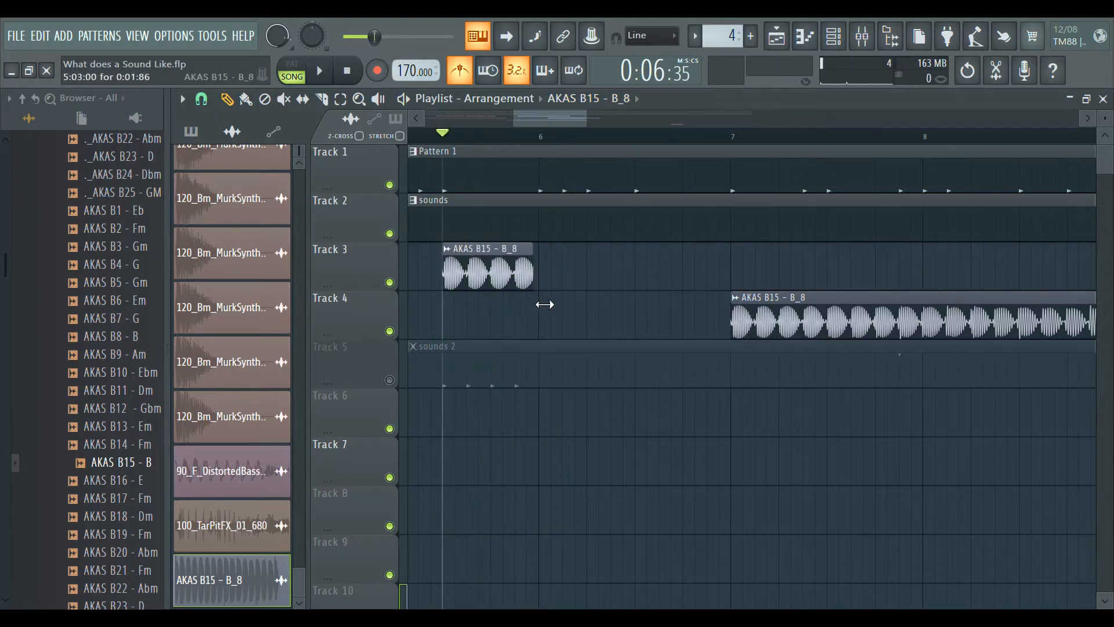
Extend the end of the short Track 3 AKAS B15 clip to the bar 6 line, giving it a length of about 0:02:01
left_click_drag(593, 118, 534, 118)
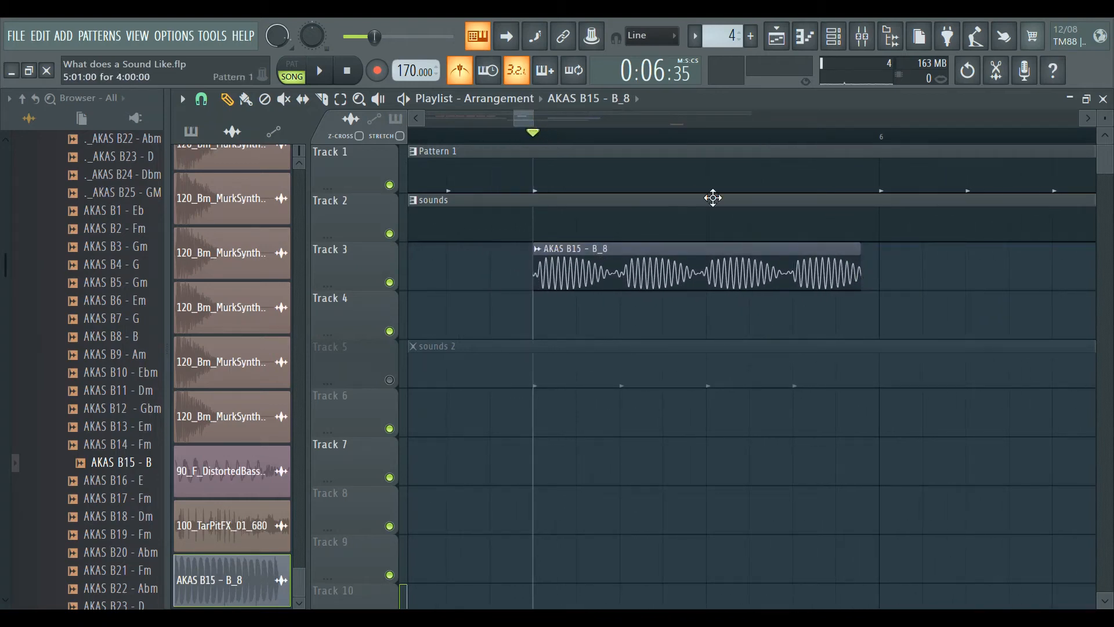
left_click_drag(525, 119, 537, 128)
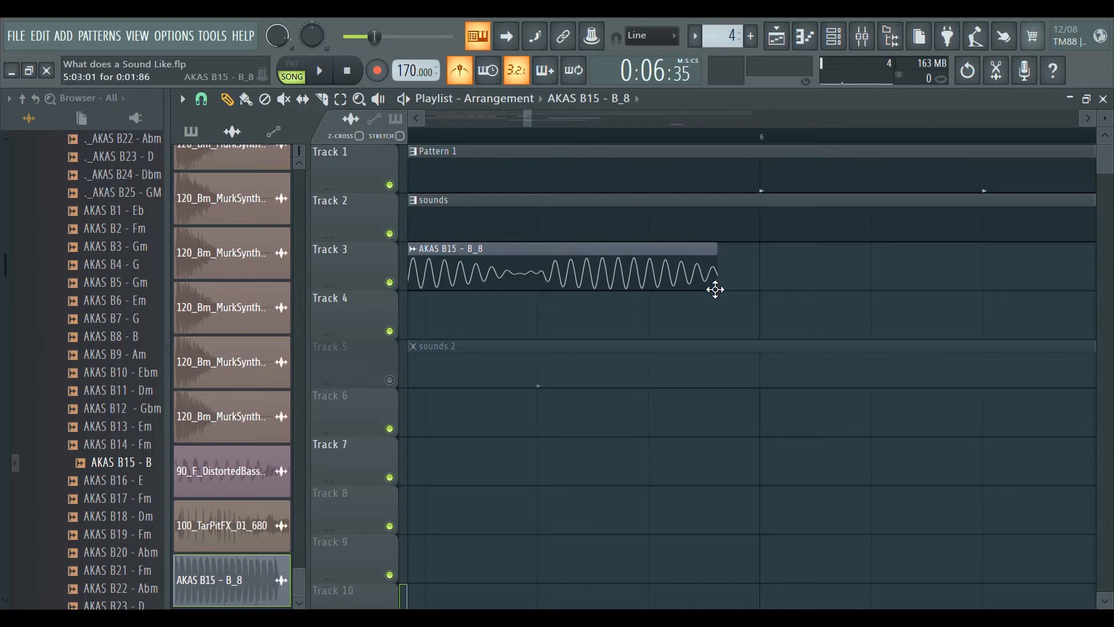
left_click_drag(721, 283, 767, 303)
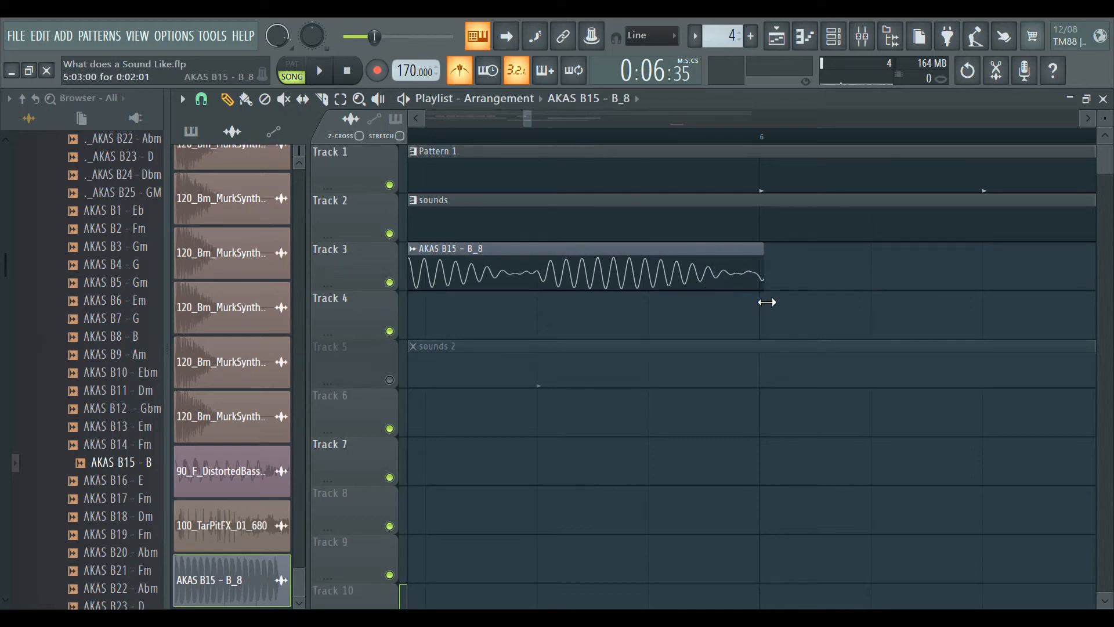
mouse_move(531, 118)
left_mouse_down()
mouse_move(653, 127)
mouse_move(499, 120)
mouse_move(557, 126)
mouse_move(524, 122)
left_mouse_up()
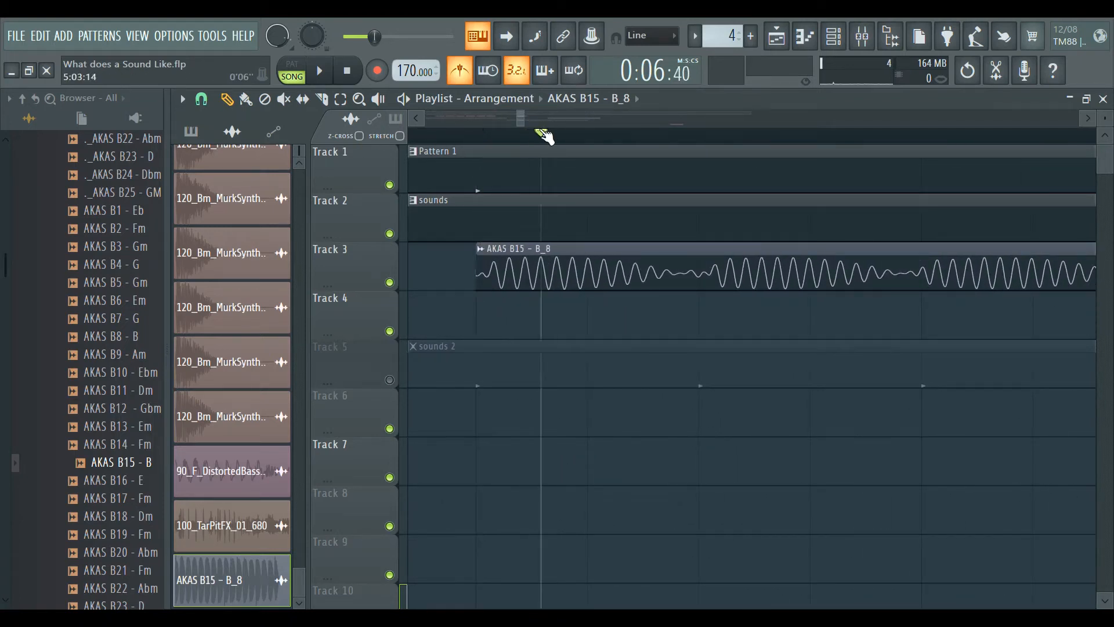
Add two copies of the four-pulse AKAS B15 clip on Track 3 at 6:01:00 and 6:03:00, and play them
left_click_drag(524, 119, 571, 119)
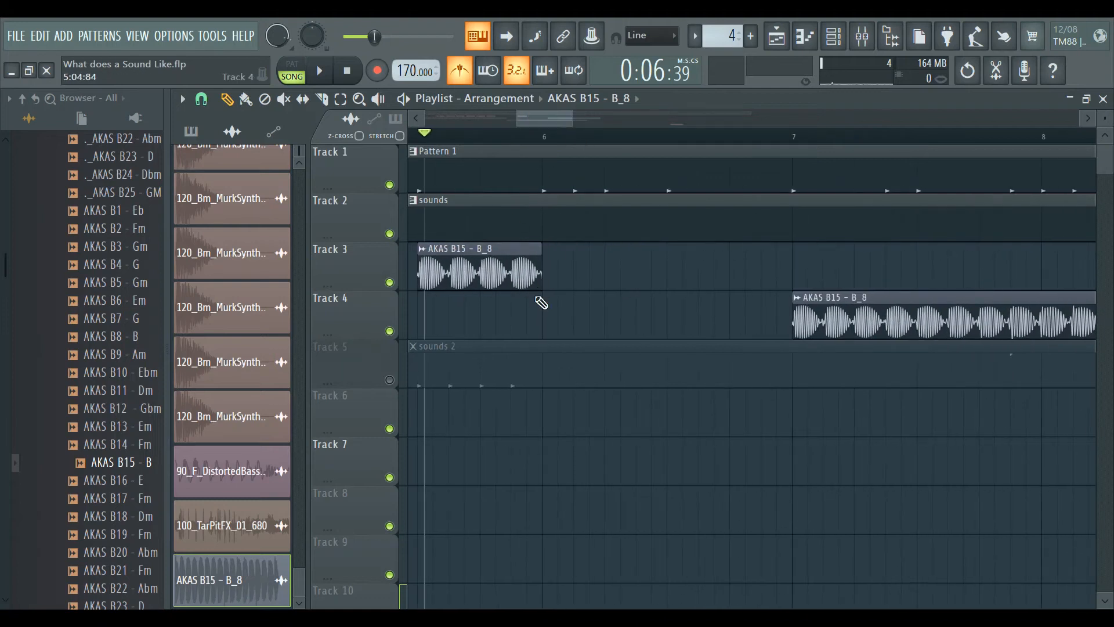
left_click_drag(540, 299, 594, 261)
key("space")
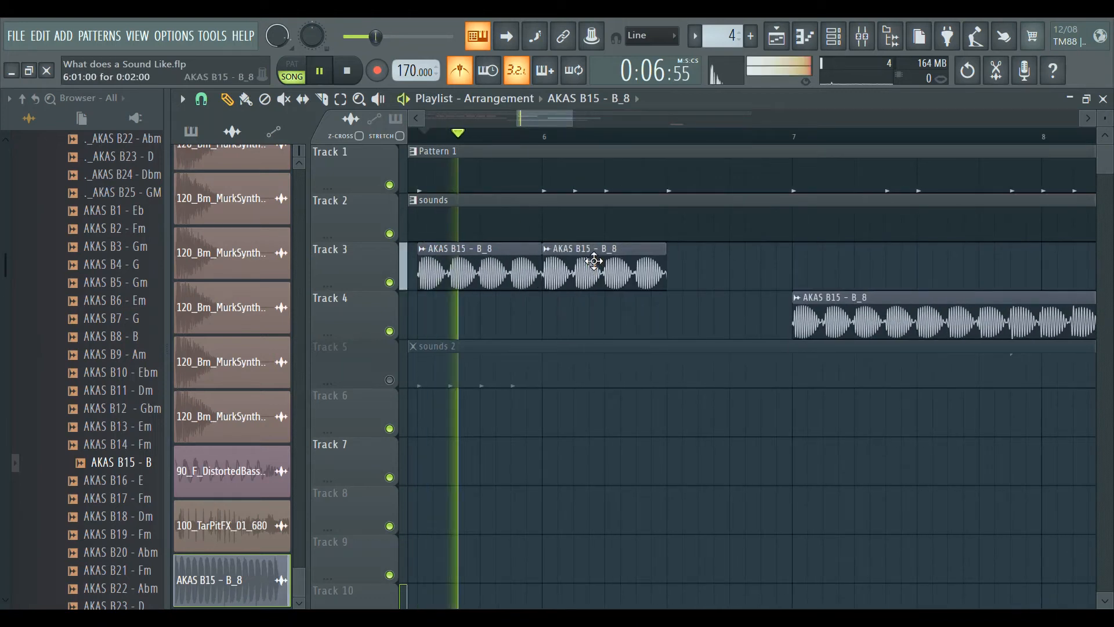
left_click(684, 279)
key("space")
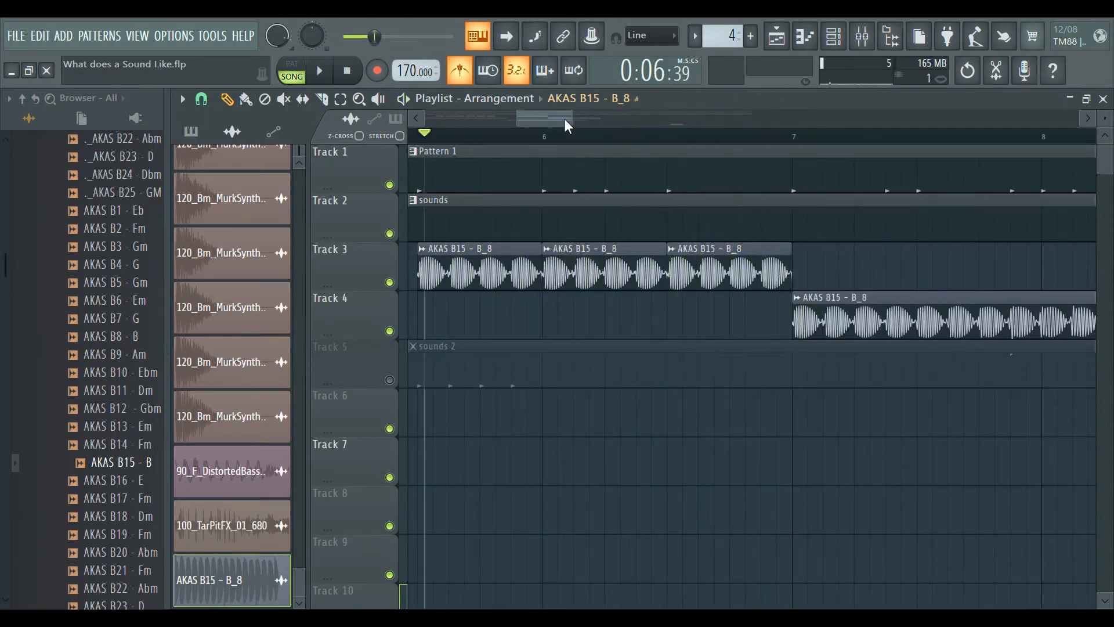
Play the arrangement from 5:03:00 to check the repeated Track 3 clips running into the Track 4 bass
left_click_drag(564, 118, 559, 120)
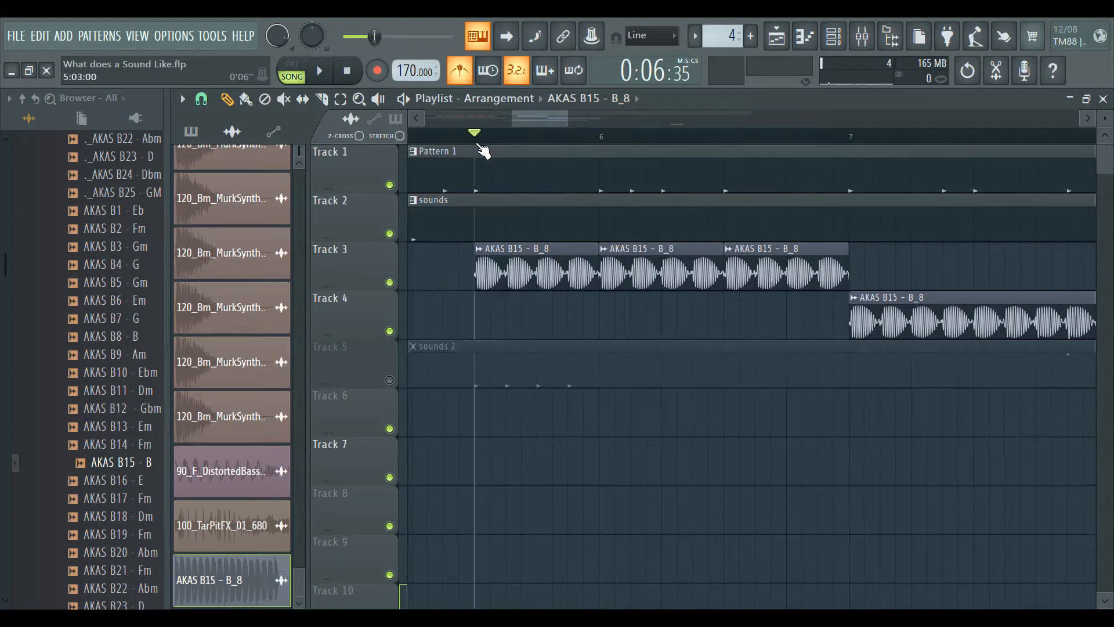
left_click_drag(480, 149, 855, 165)
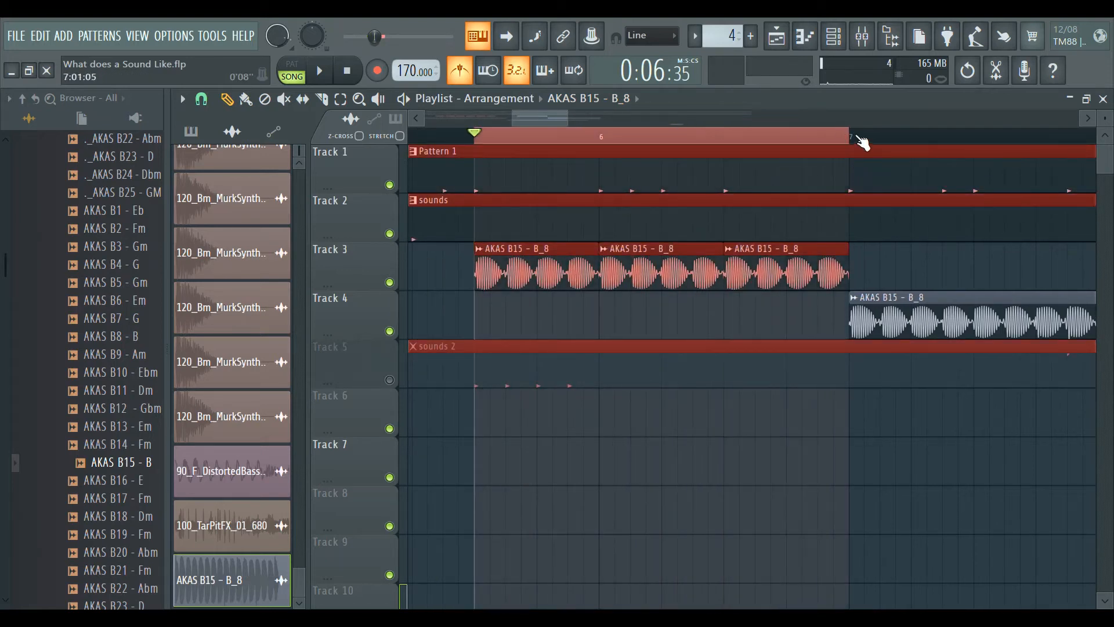
left_click(855, 139)
key("space")
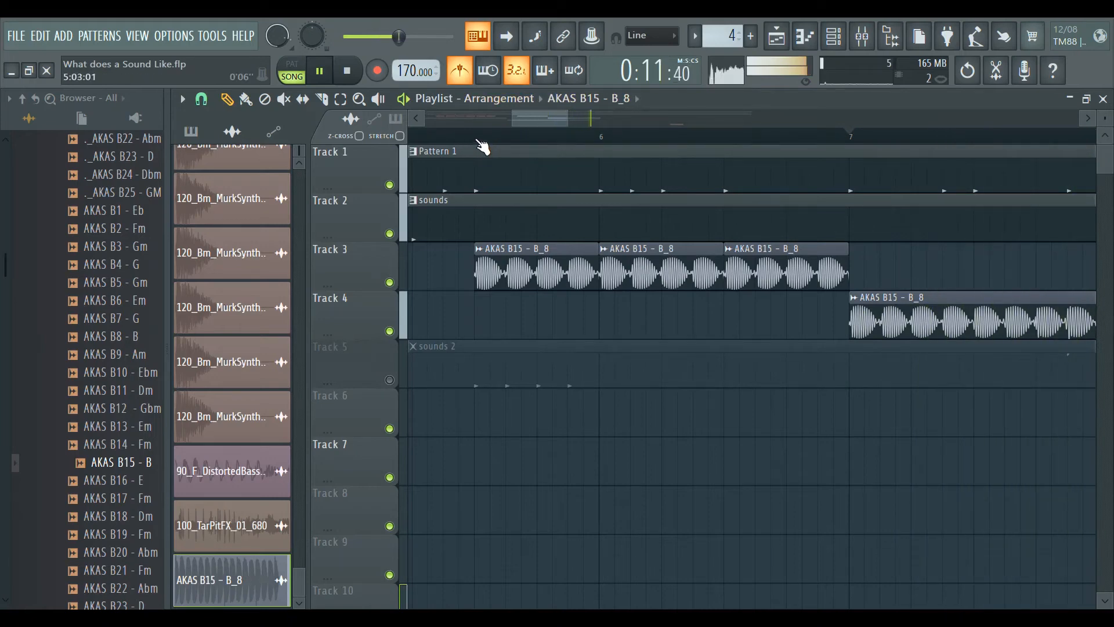
key("space")
left_click(479, 144)
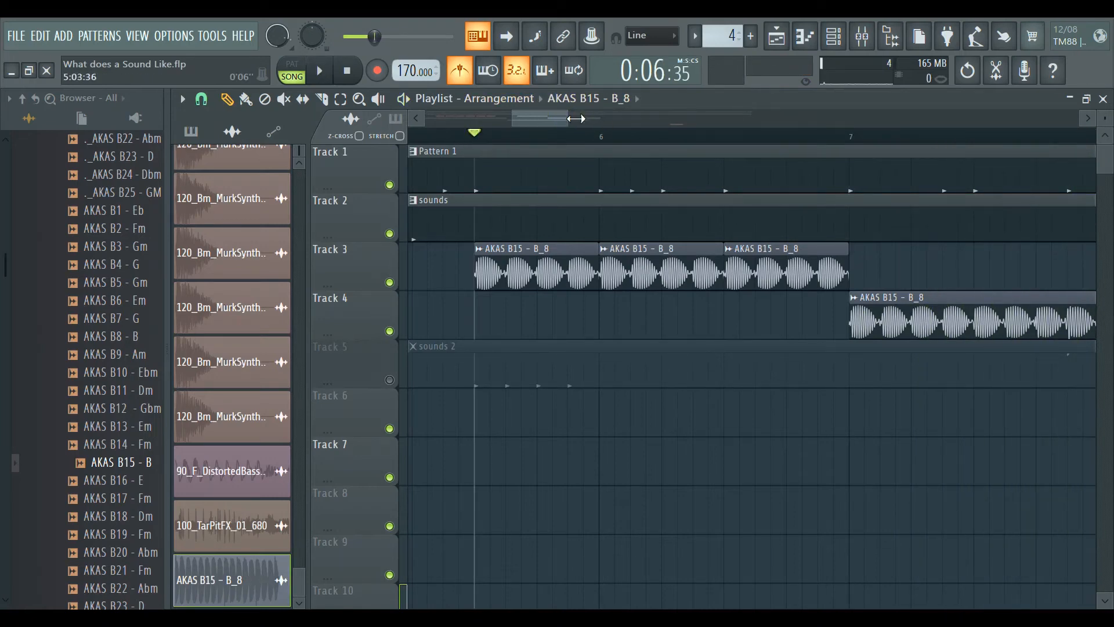
Move the three short AKAS B15 clips from Track 3 down to Track 4, directly before the clip at bar 7
left_click_drag(575, 119, 676, 120)
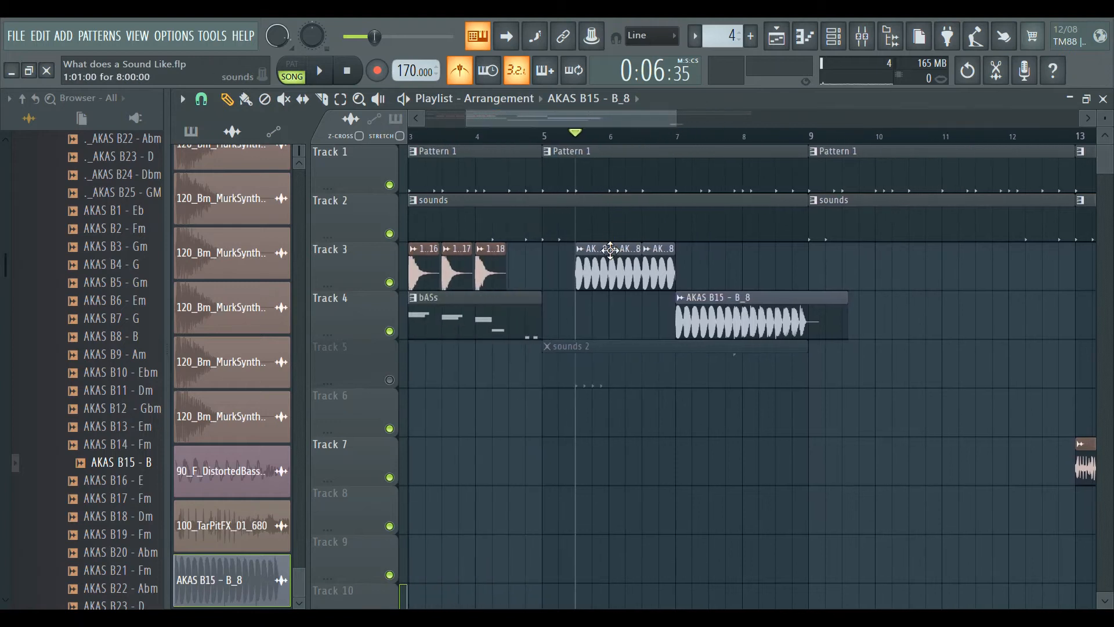
left_click_drag(608, 281, 609, 347)
left_click_drag(633, 274, 635, 343)
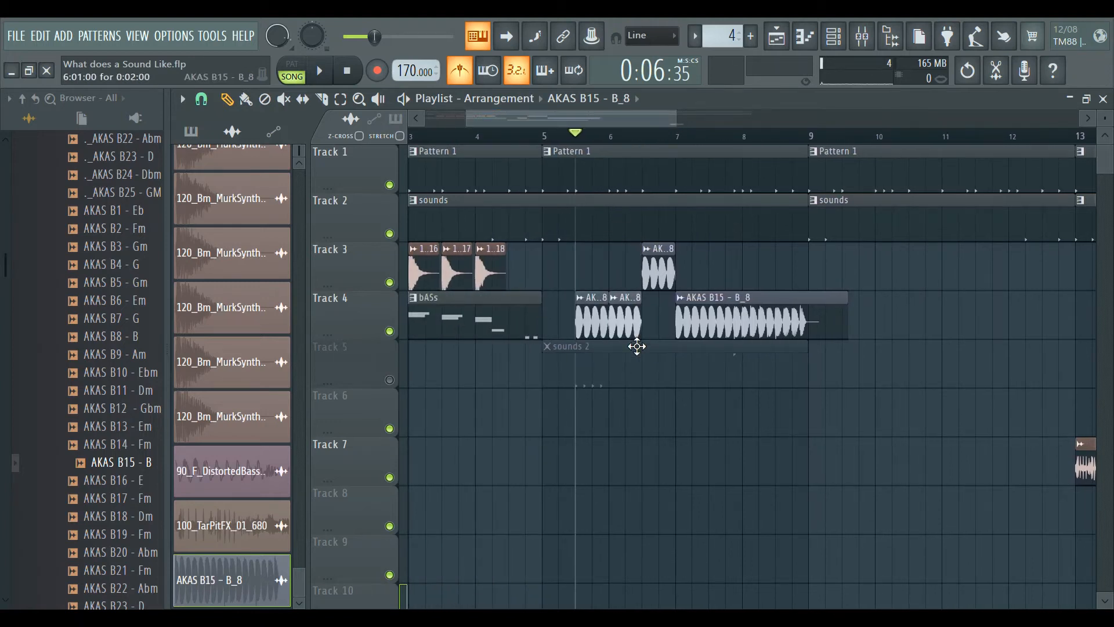
left_click_drag(651, 258, 653, 317)
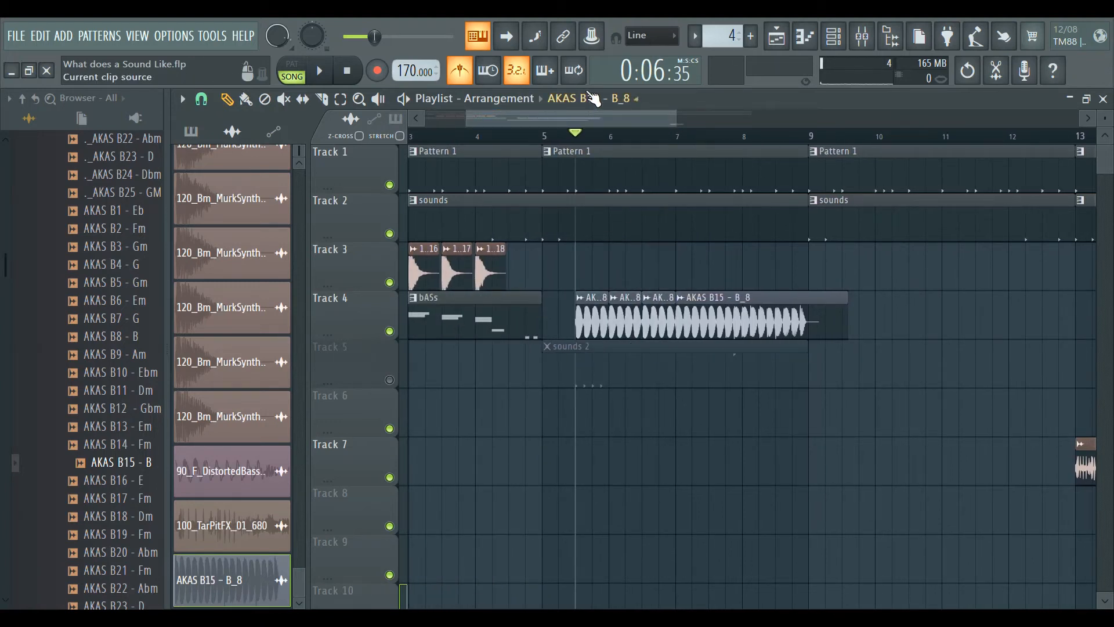
Play the arrangement from bar 5, and shorten the Track 4 AKAS B15 clip at bar 7 to a length of 2:00:38
left_click(556, 140)
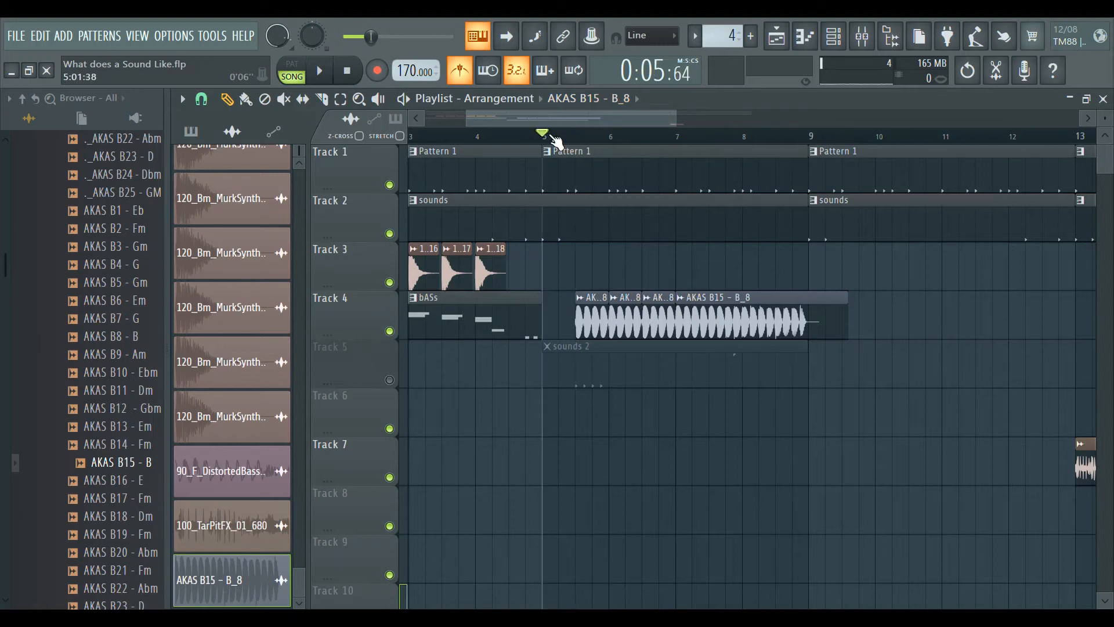
key("space")
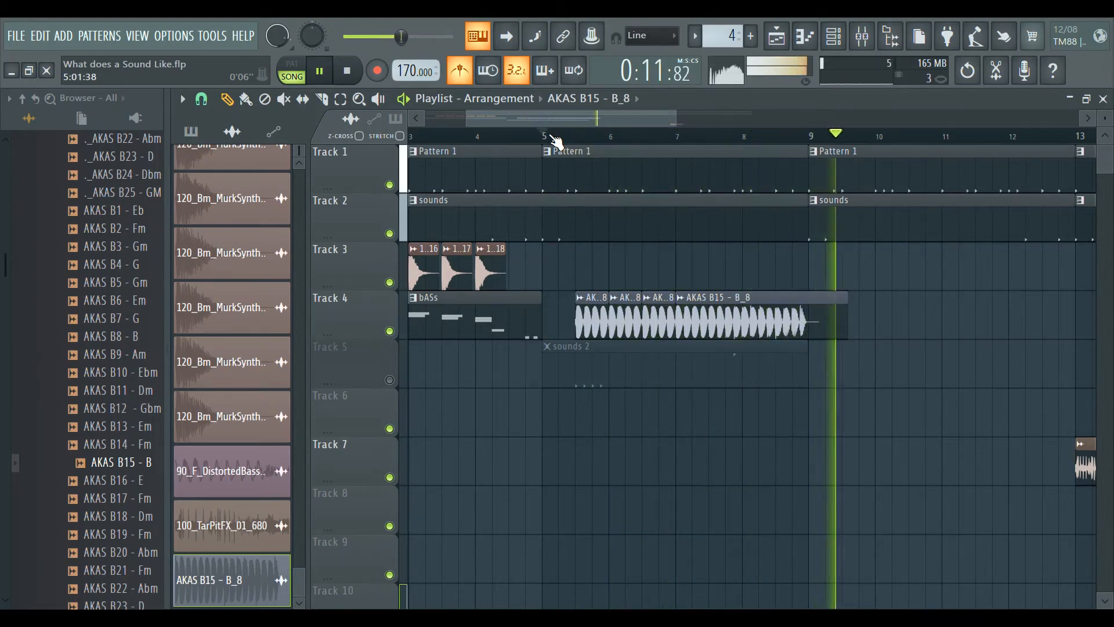
left_click_drag(857, 338, 824, 339)
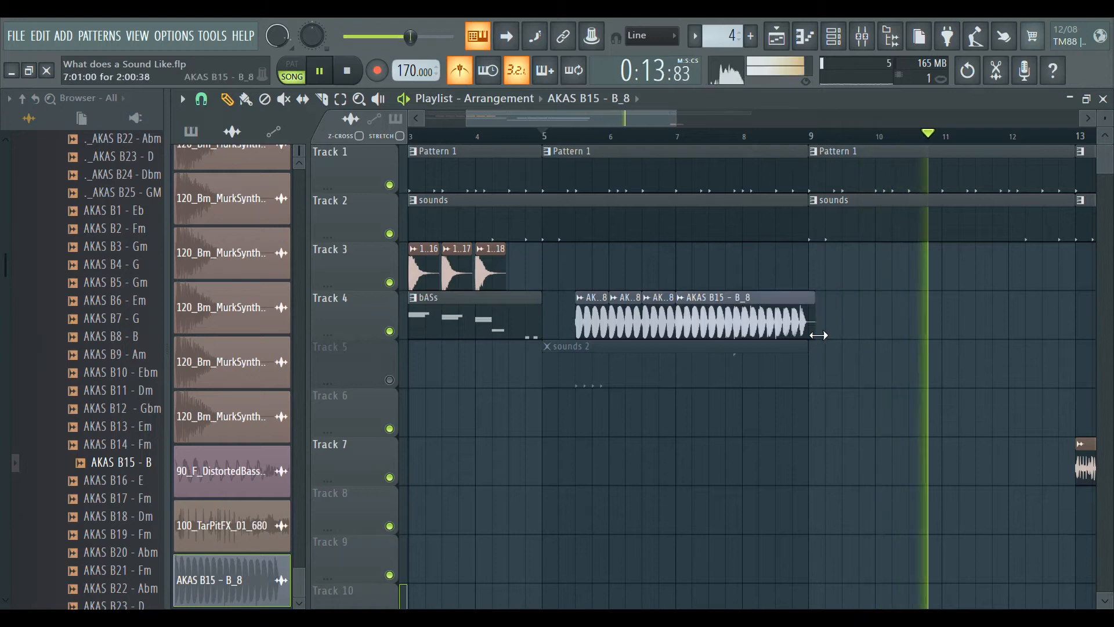
key("space")
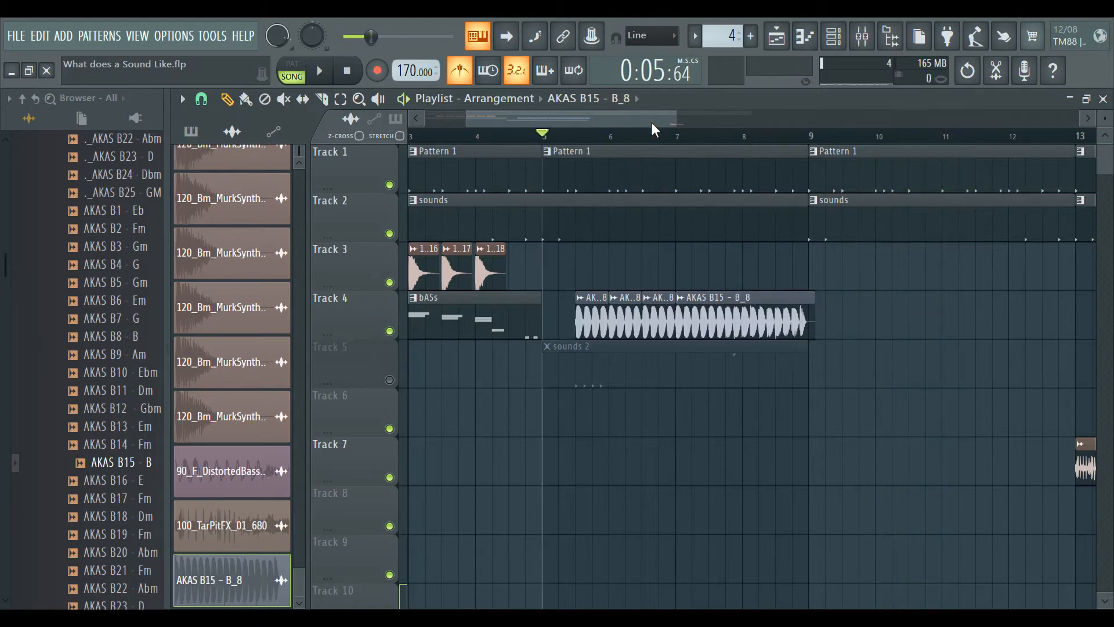
Unmute Track 5 and play from bar 5 to hear the sounds 2 pattern together with the bass
left_click_drag(652, 123, 632, 123)
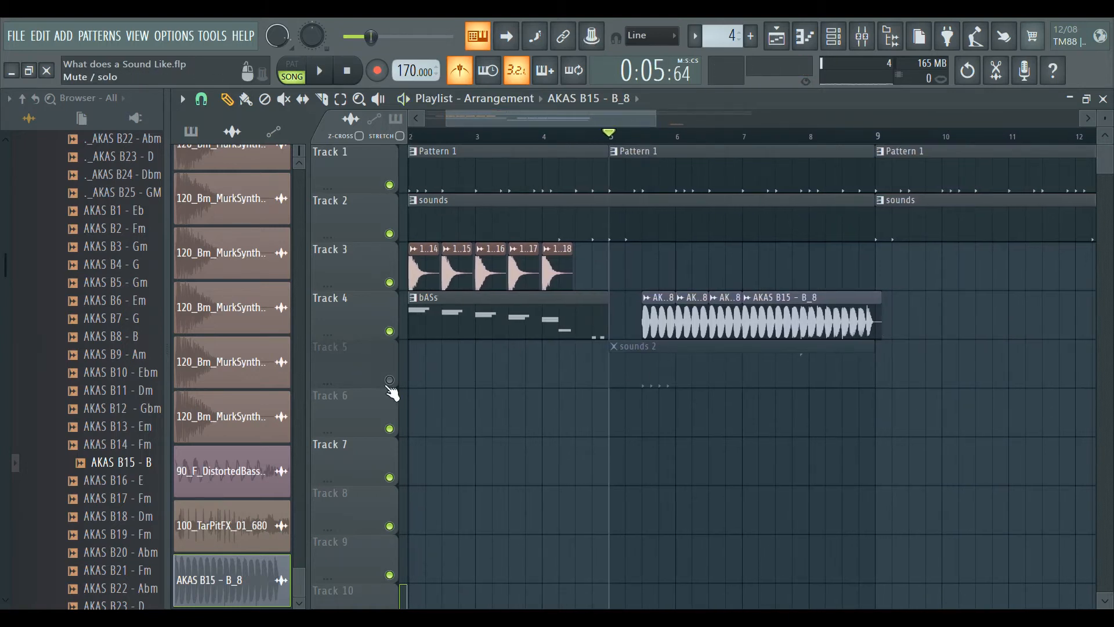
left_click(389, 379)
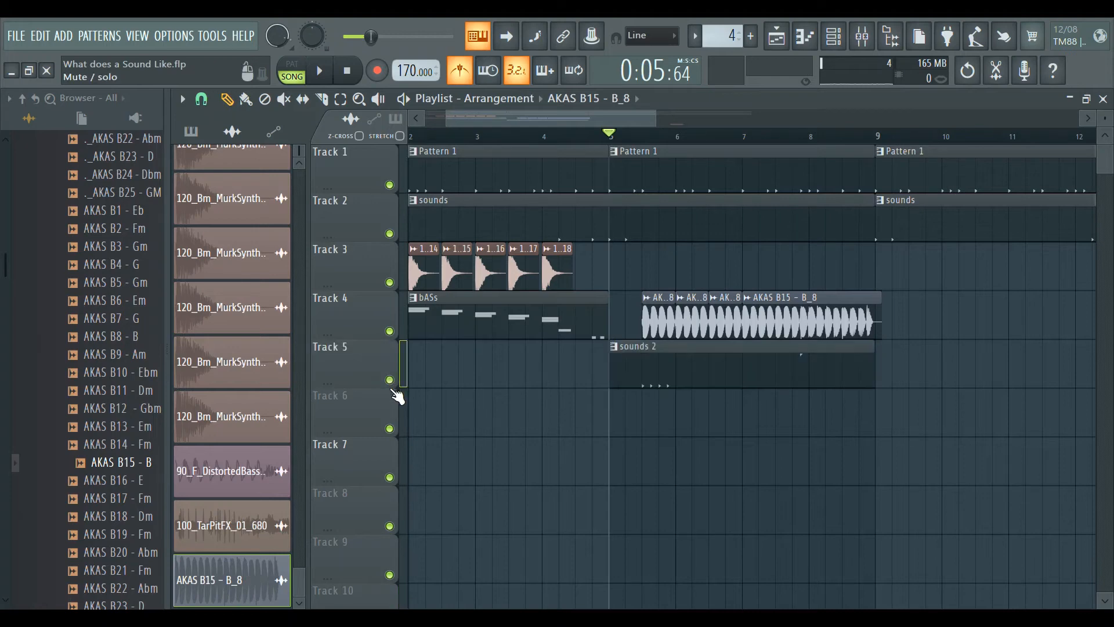
key("space")
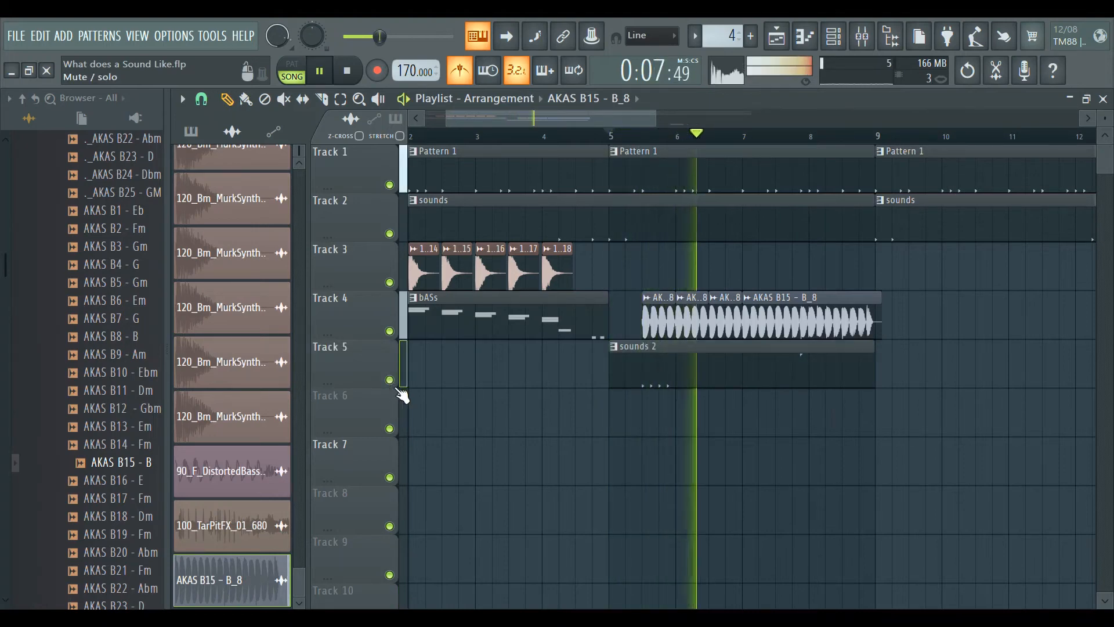
key("space")
In the sounds 2 pattern, switch to pattern playback and add a fifth 90_F_DistortedBass note on C5 at 2:01:00
double_click(704, 381)
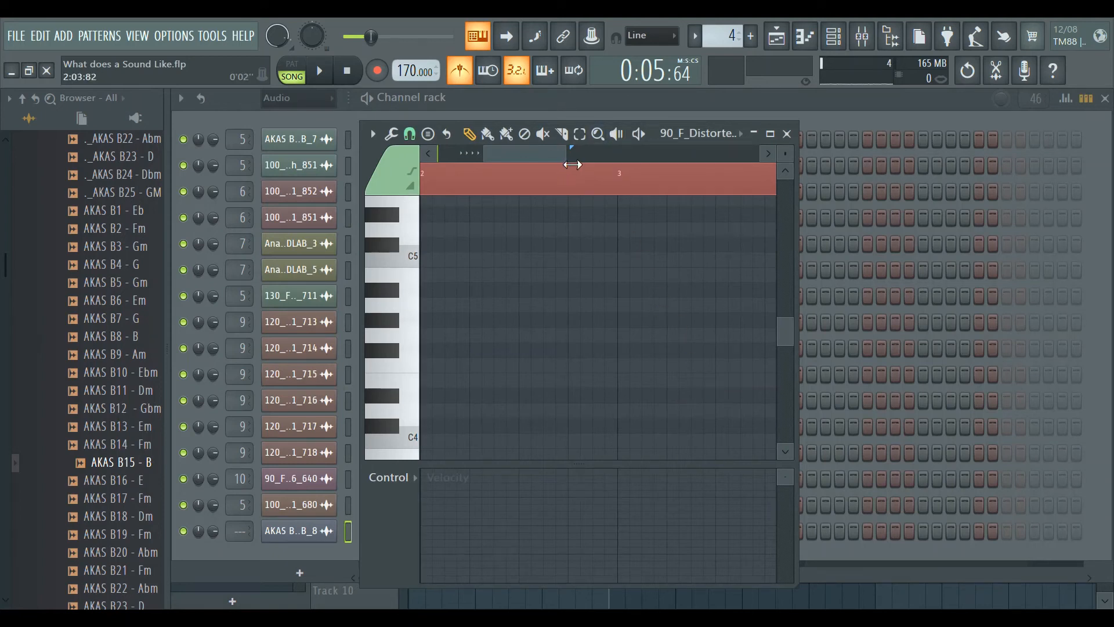
mouse_move(572, 165)
left_mouse_down()
mouse_move(744, 189)
mouse_move(716, 196)
mouse_move(650, 173)
mouse_move(519, 186)
left_mouse_up()
left_click_drag(667, 153, 493, 167)
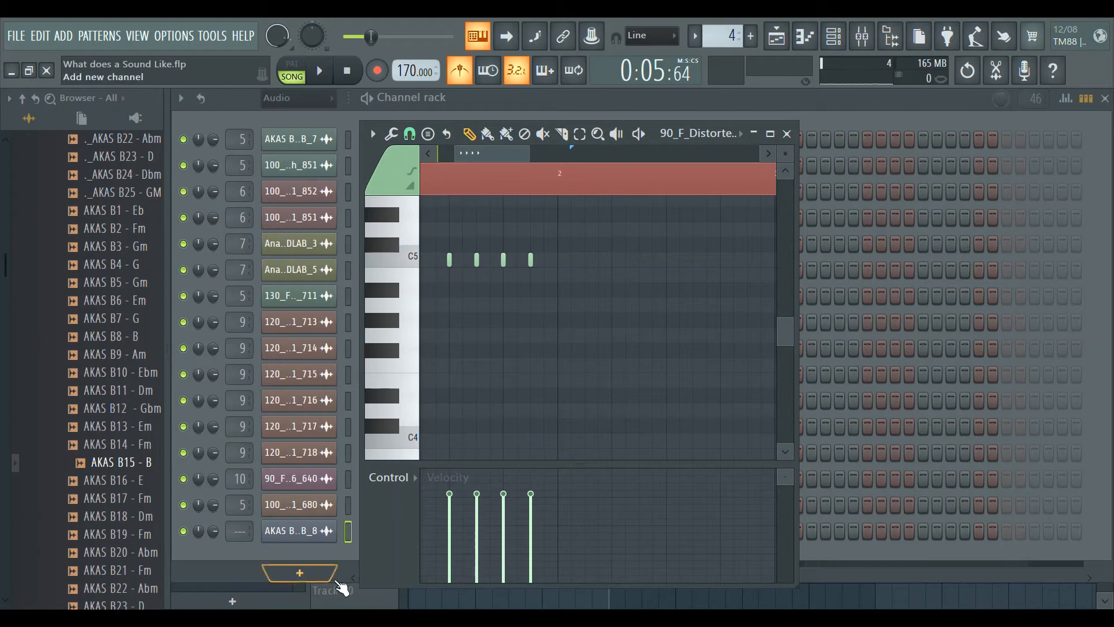
left_click(348, 596)
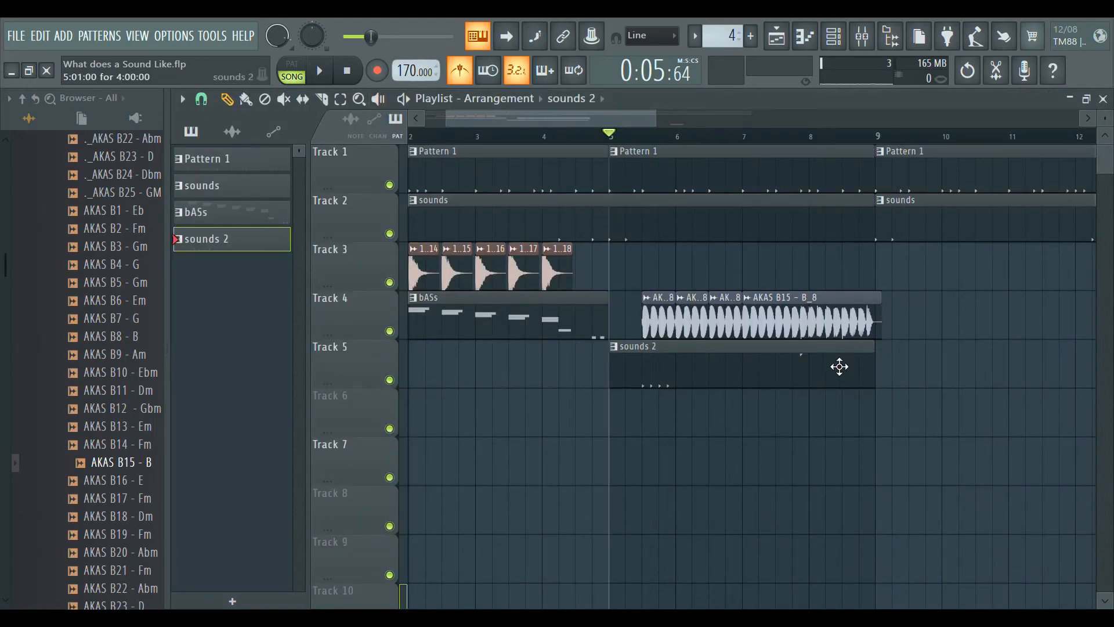
double_click(727, 378)
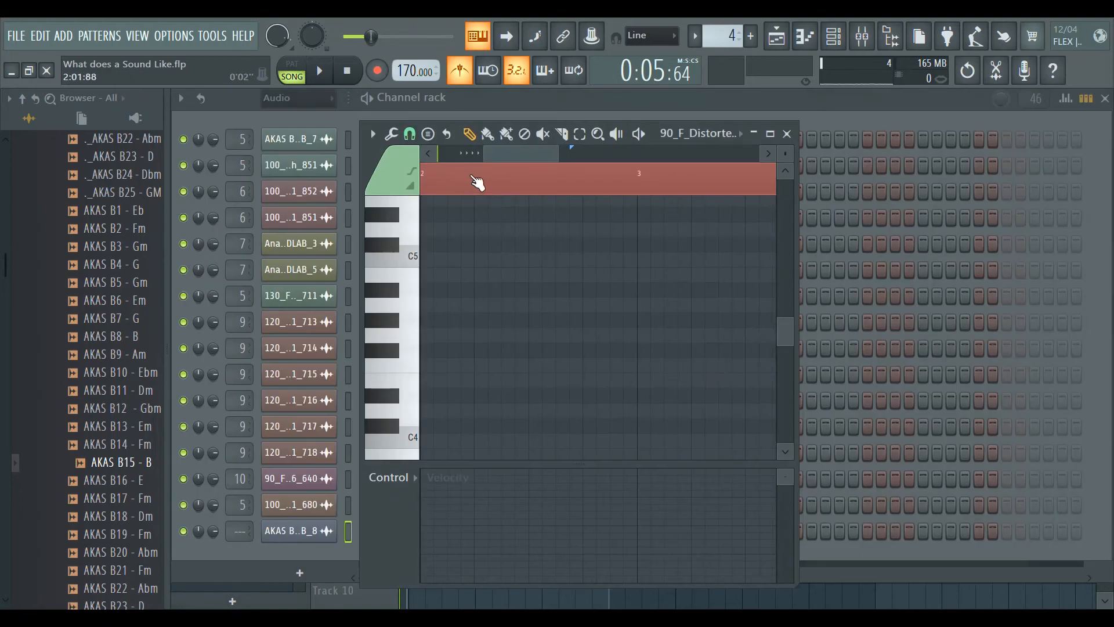
left_click(297, 74)
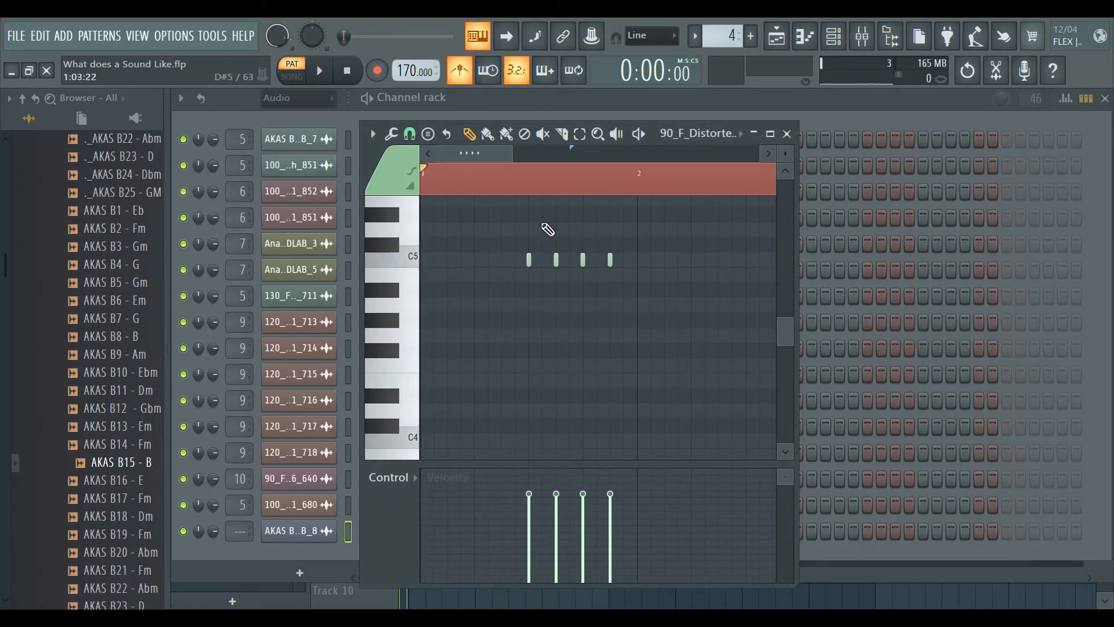
left_click(654, 262)
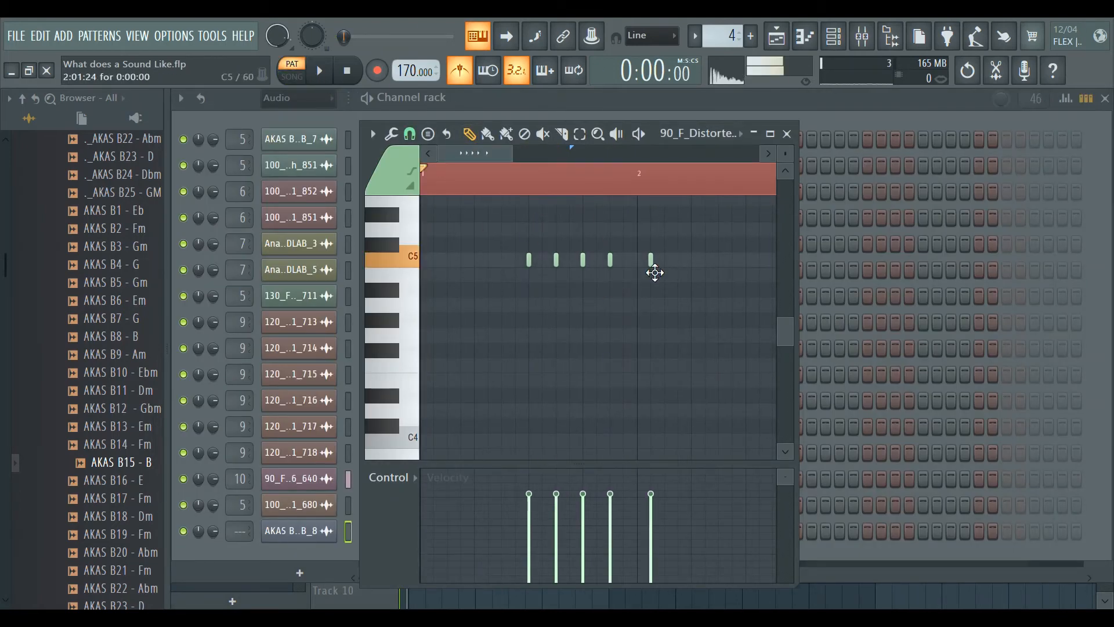
mouse_move(646, 271)
left_mouse_down()
mouse_move(659, 268)
mouse_move(645, 267)
left_mouse_up()
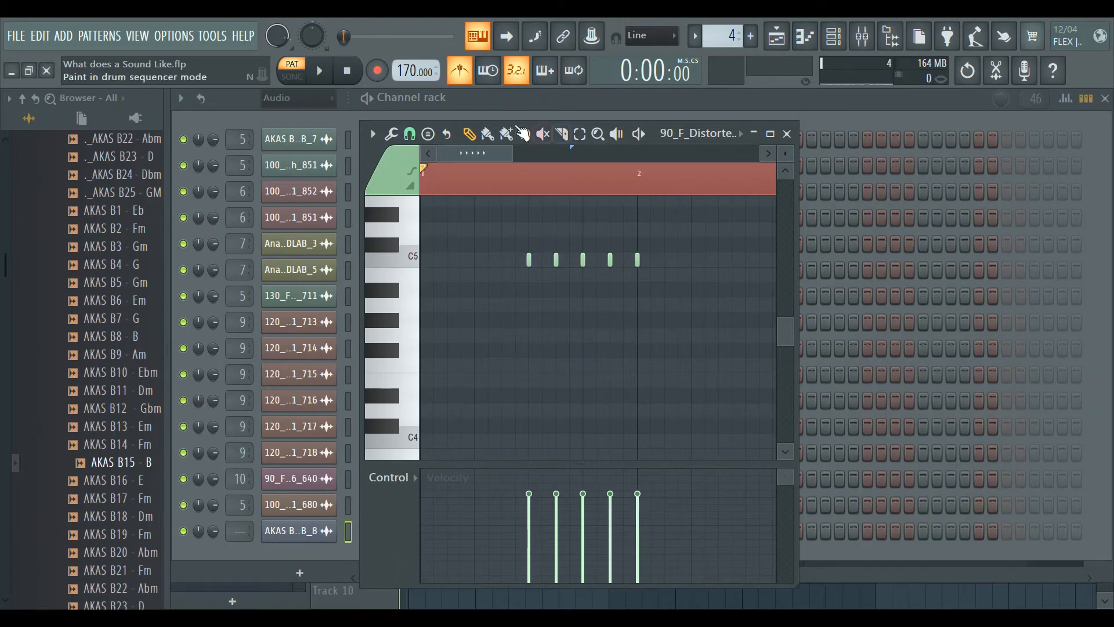
Close the piano roll and open the 90_F_DistortedBass_06_640 channel settings from the Channel rack
left_click(308, 126)
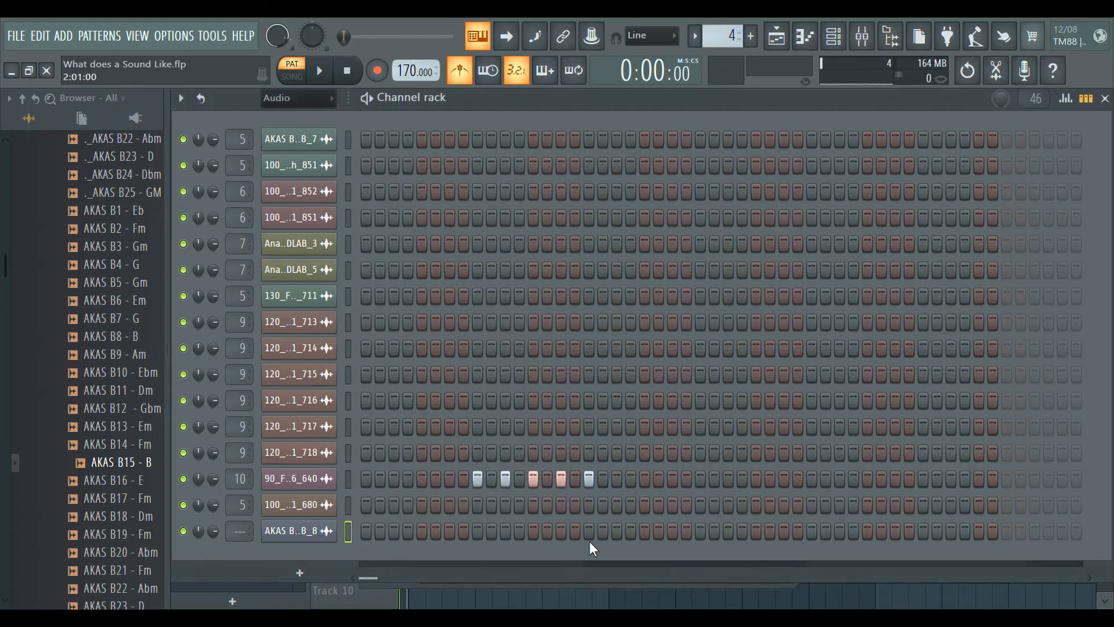
left_click(308, 480)
left_click_drag(560, 335, 551, 127)
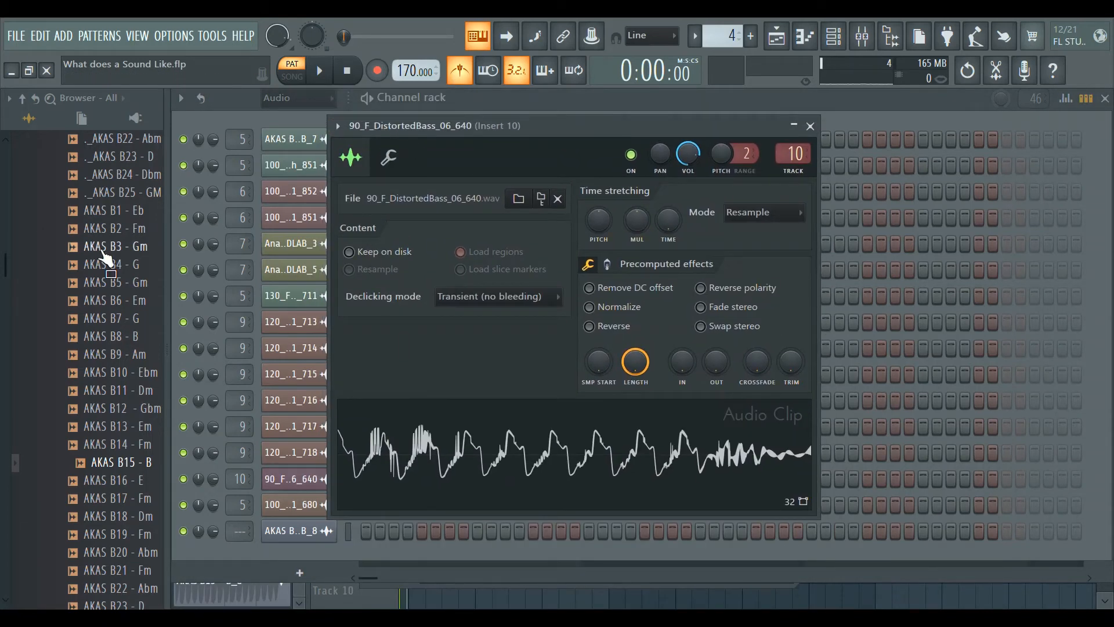
Collapse the AKAS bass one-shots folder and look through the Cosmos and Cosmic mini sample packs for other sounds
left_click_drag(13, 250, 12, 209)
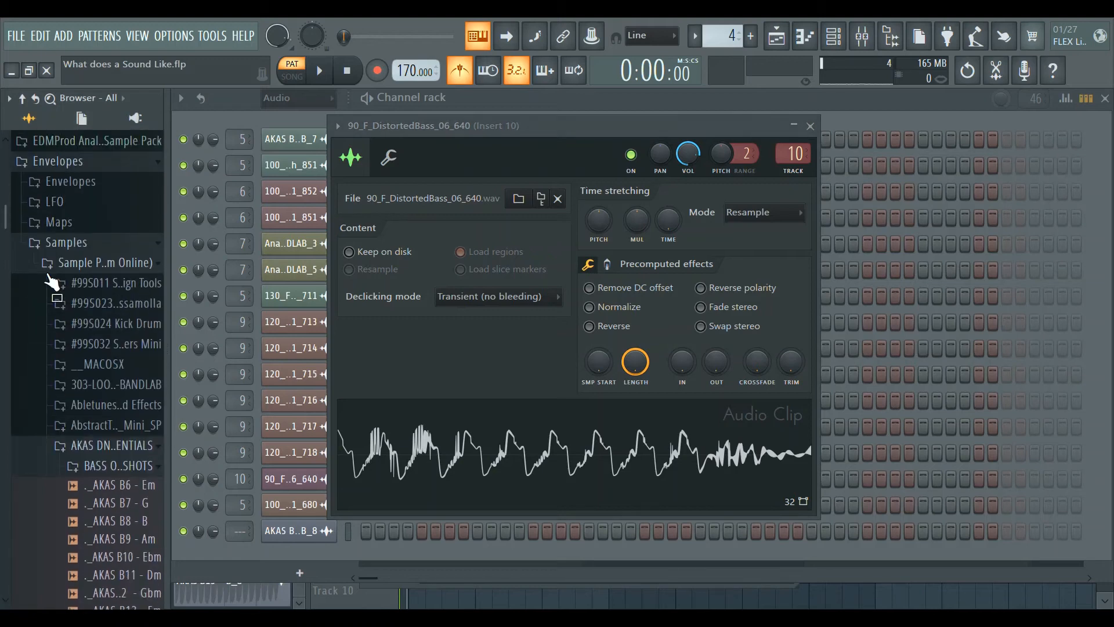
left_click(152, 466)
scroll(133, 441, "down", 10)
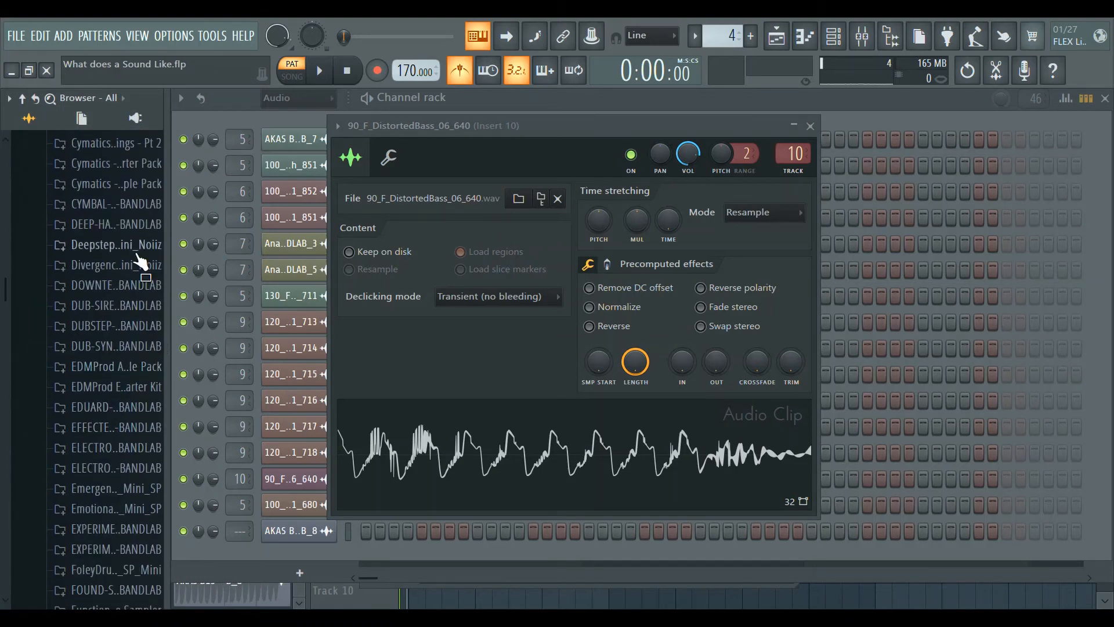
scroll(139, 168, "up", 5)
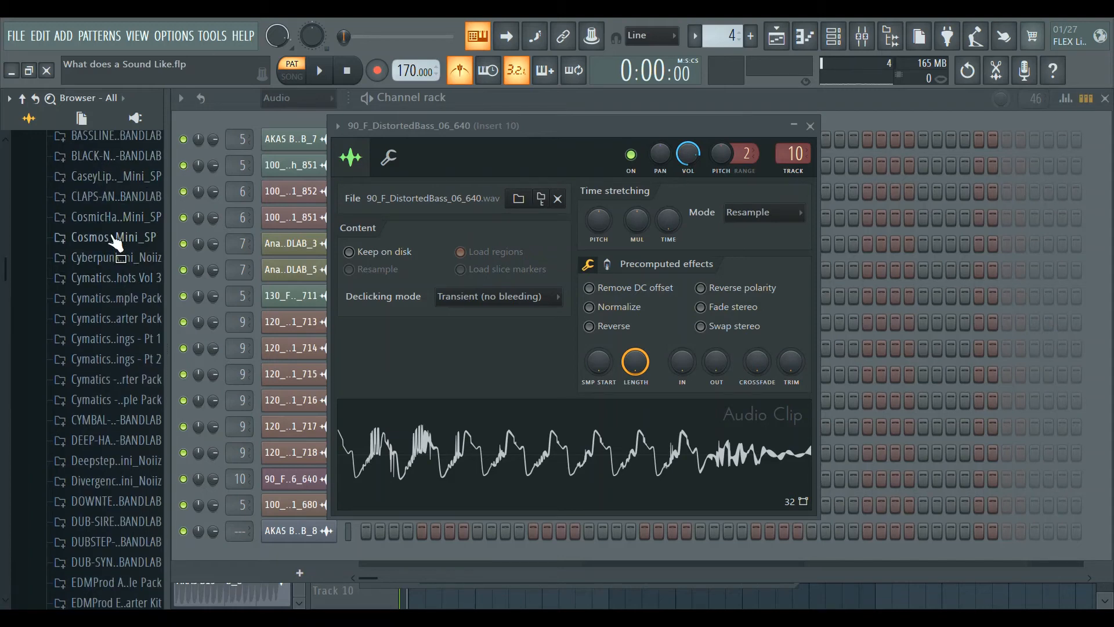
left_click(116, 235)
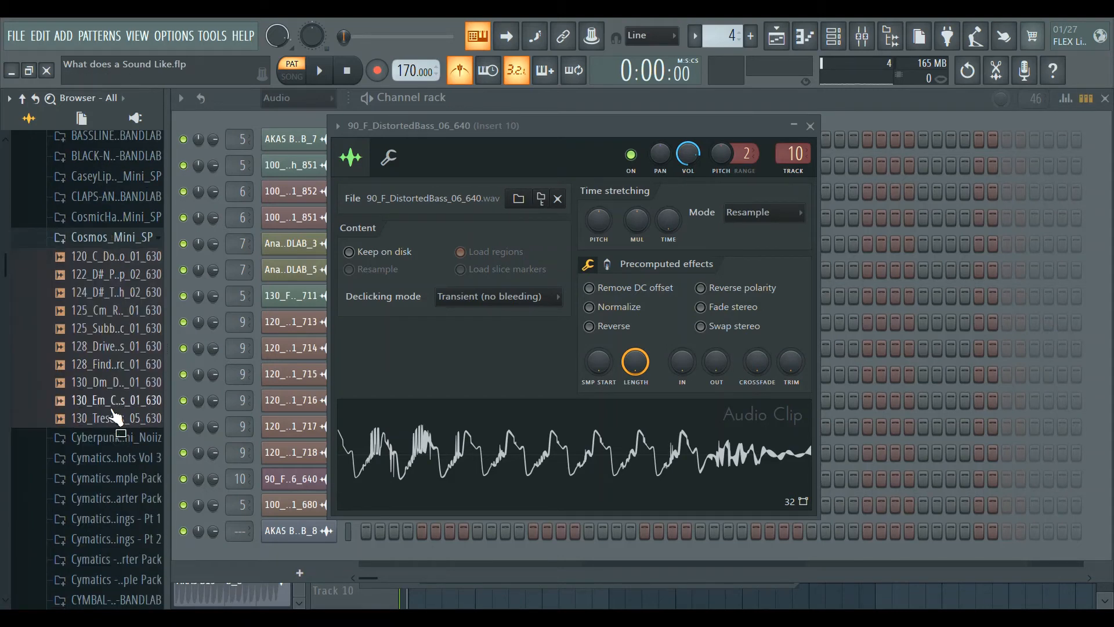
left_click(116, 237)
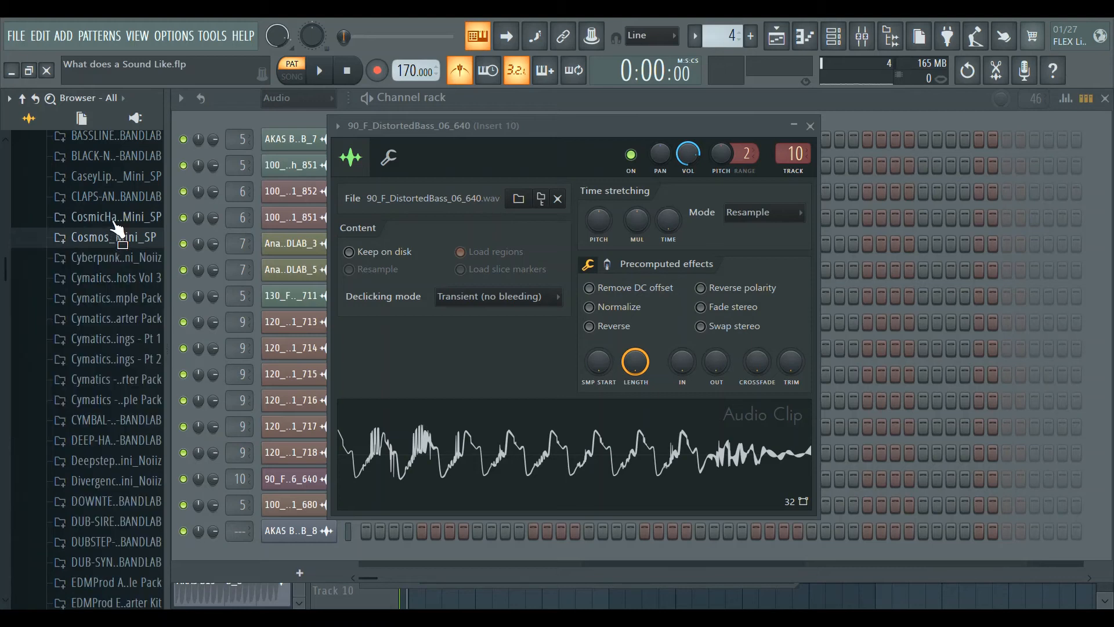
left_click(116, 216)
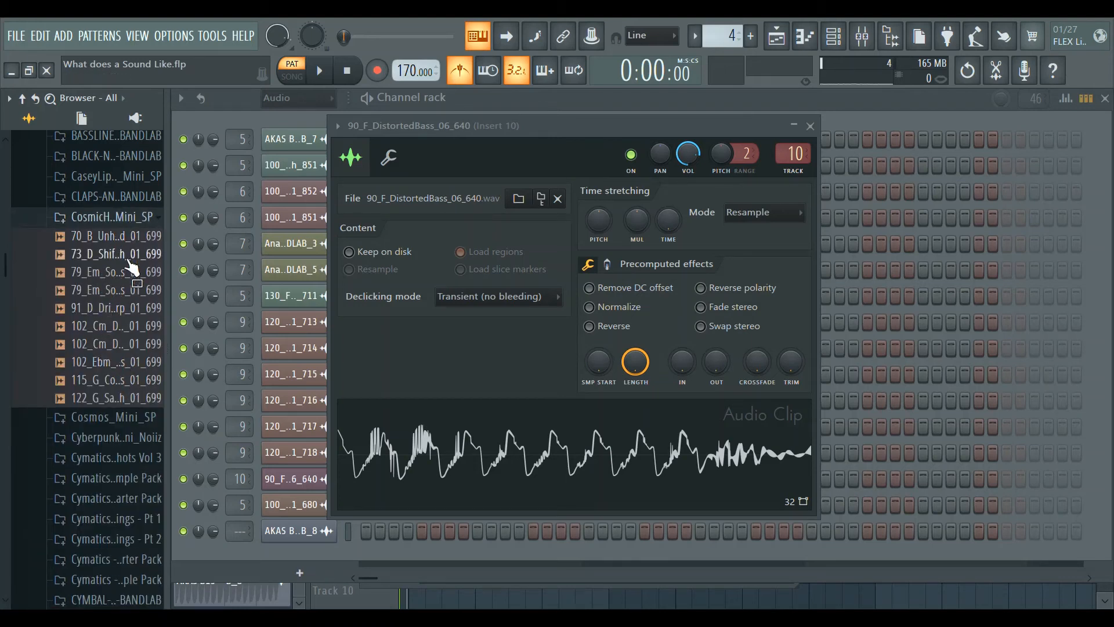
left_click(124, 218)
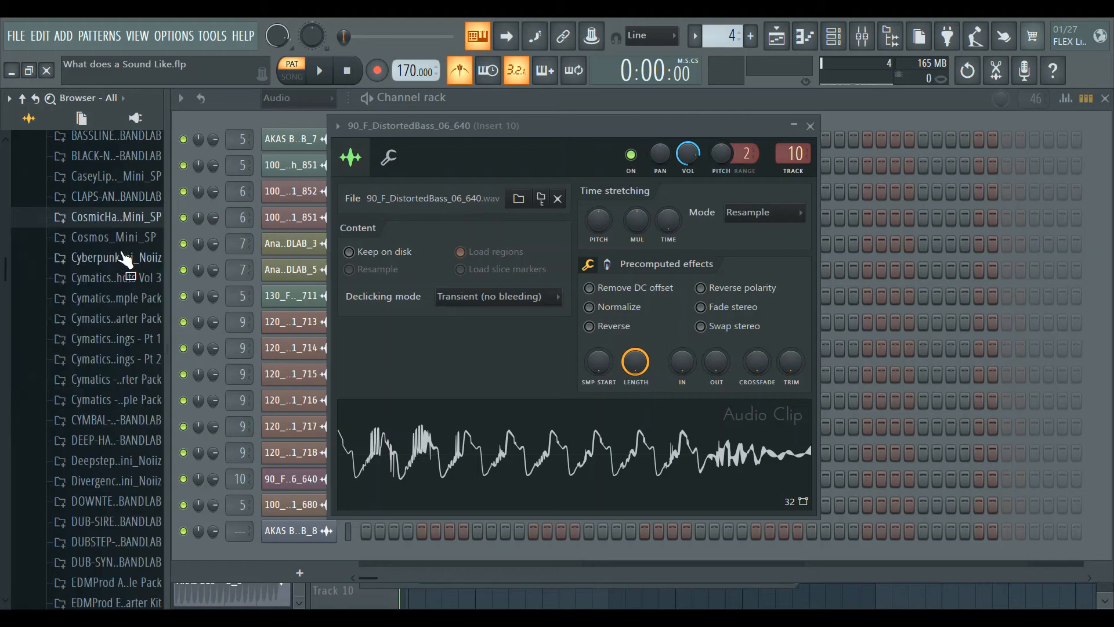
Look inside the Cyberpunk Noiiz folder, the Cymatics Vol 3 shots folder and the Cymatics sample pack below it
left_click(124, 258)
left_click(124, 259)
left_click(124, 277)
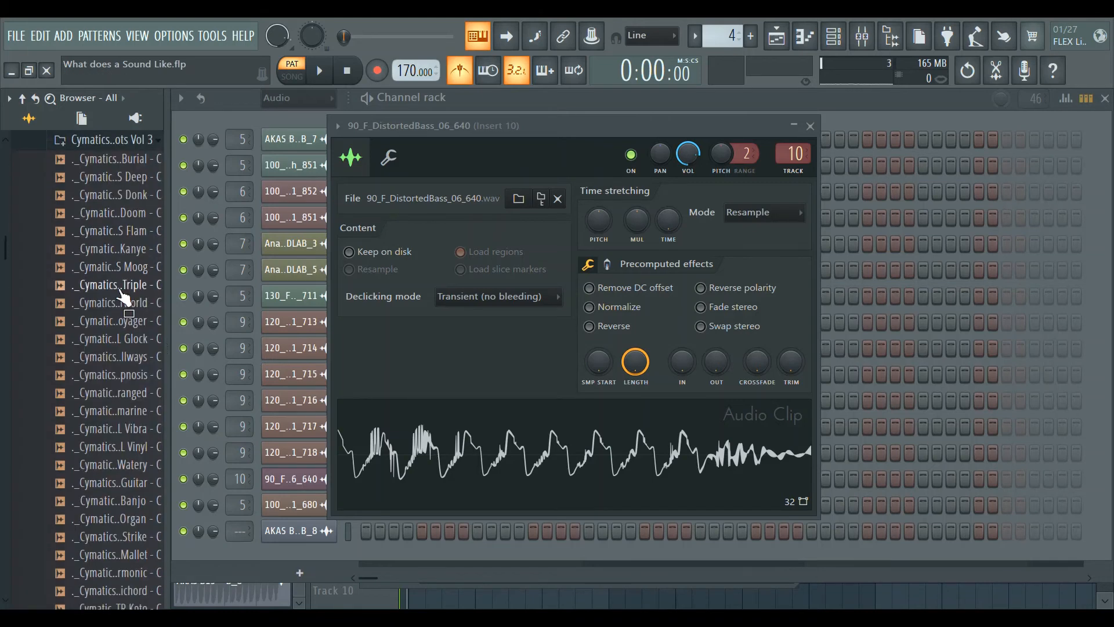
left_click(115, 146)
left_click(120, 162)
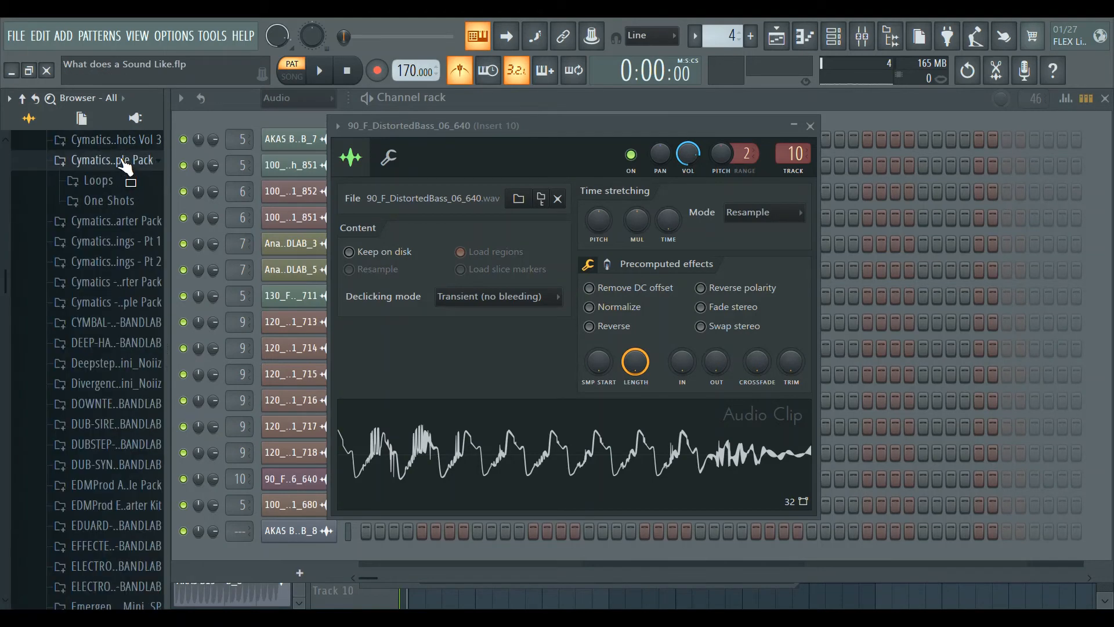
left_click(120, 162)
Audition the 90_F_DistortedBass_06_640 sample and play the sounds 2 pattern in the Channel rack
left_click(433, 438)
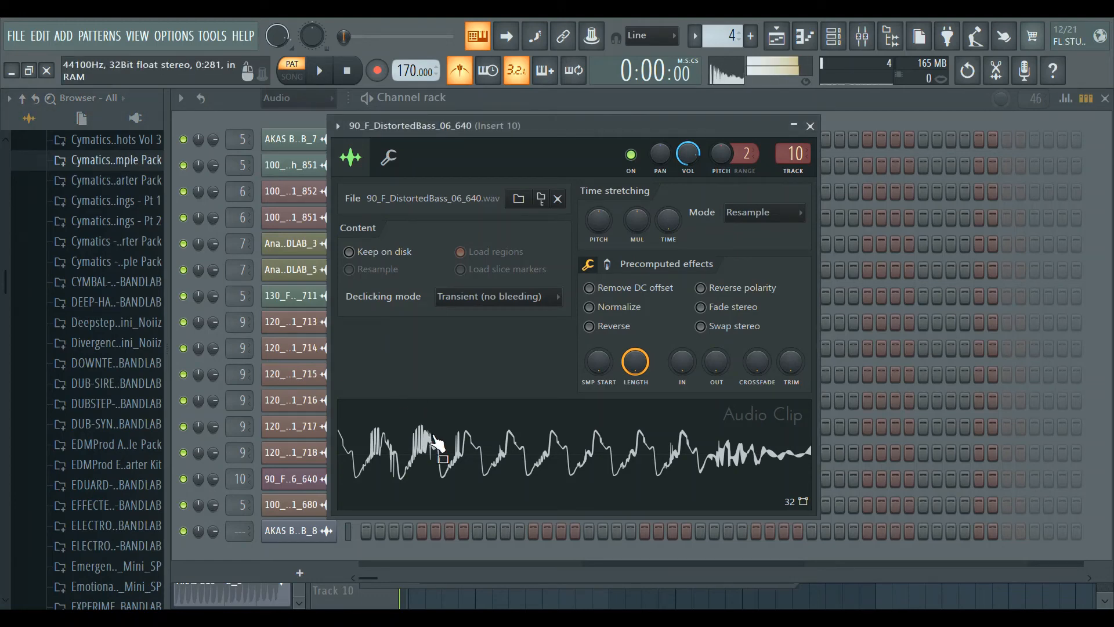
key("space")
left_click(858, 103)
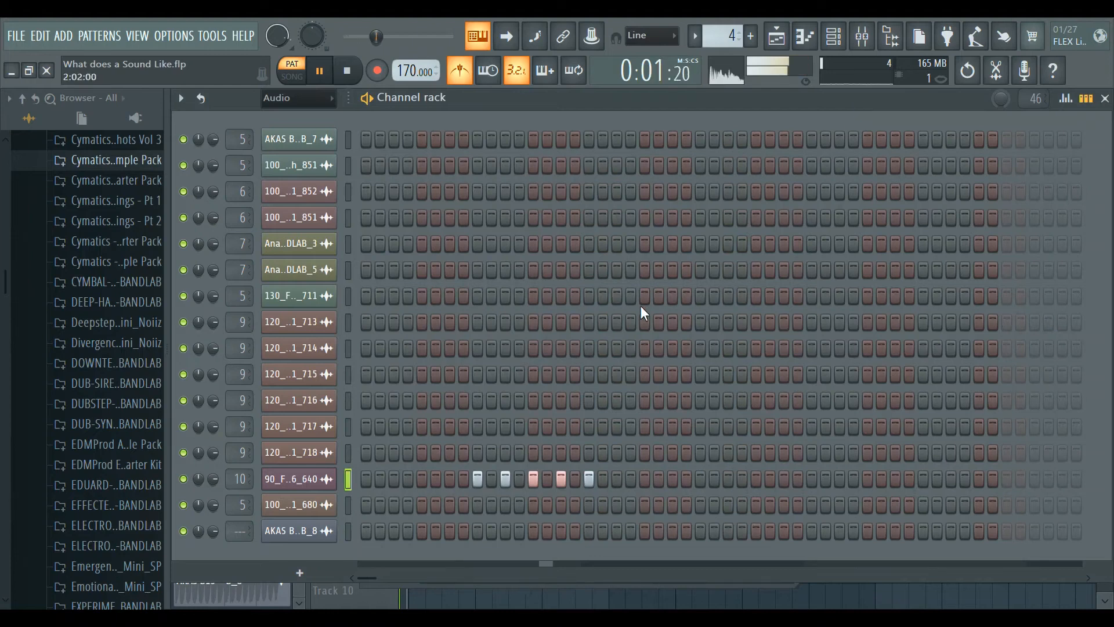
key("space")
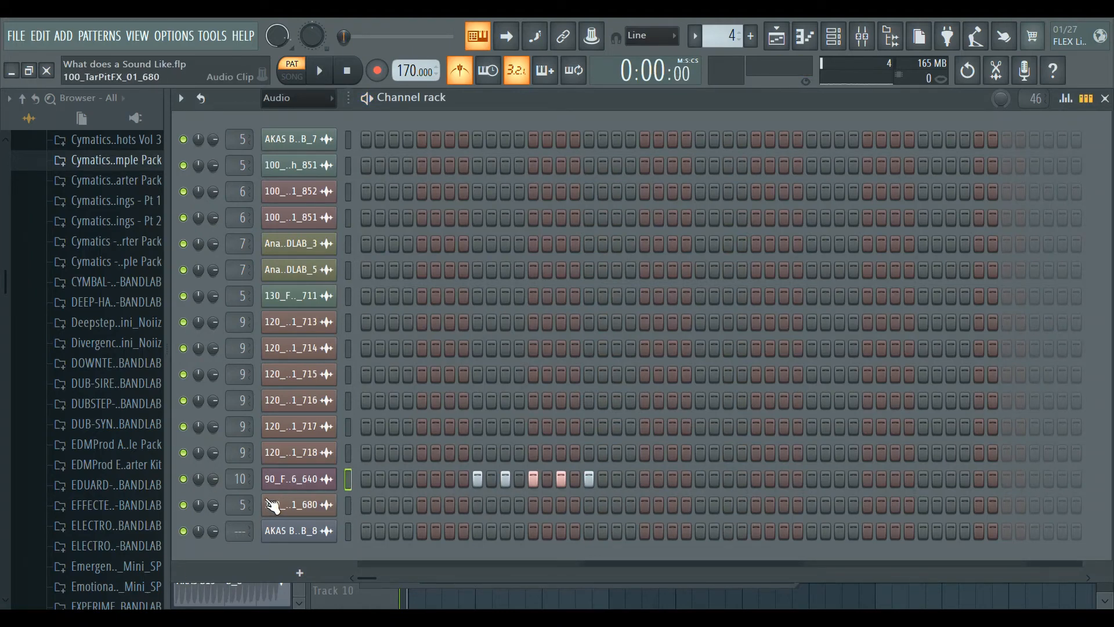
Load the 90_F_DistortedBass_06_640 sample from its channel settings into Edison and play it there
left_click(294, 483)
left_click(488, 496)
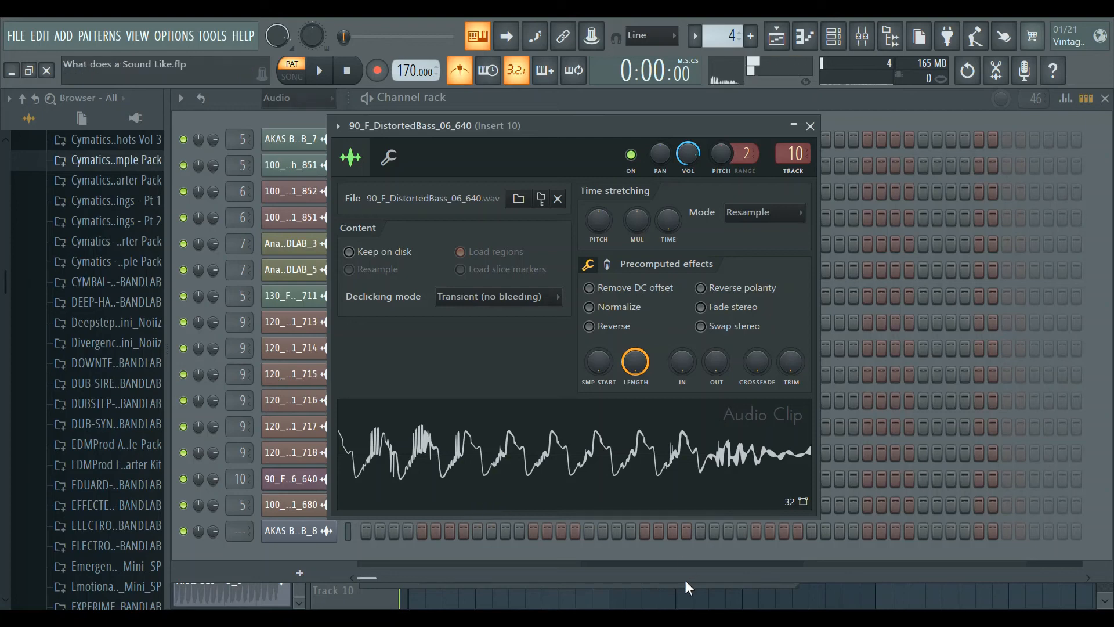
left_click(683, 566)
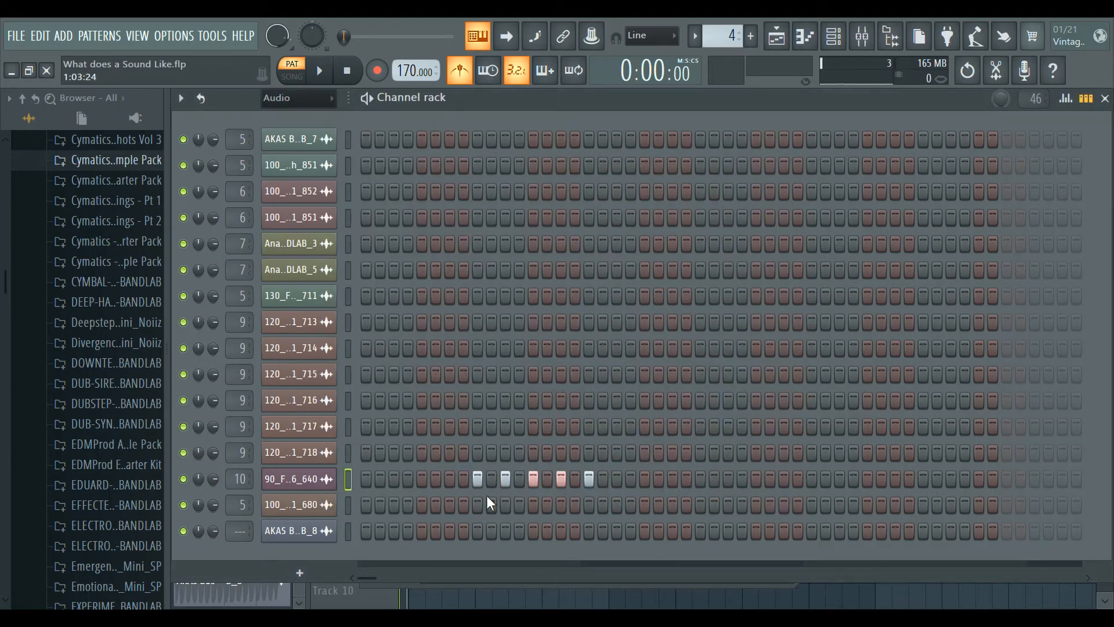
left_click(321, 484)
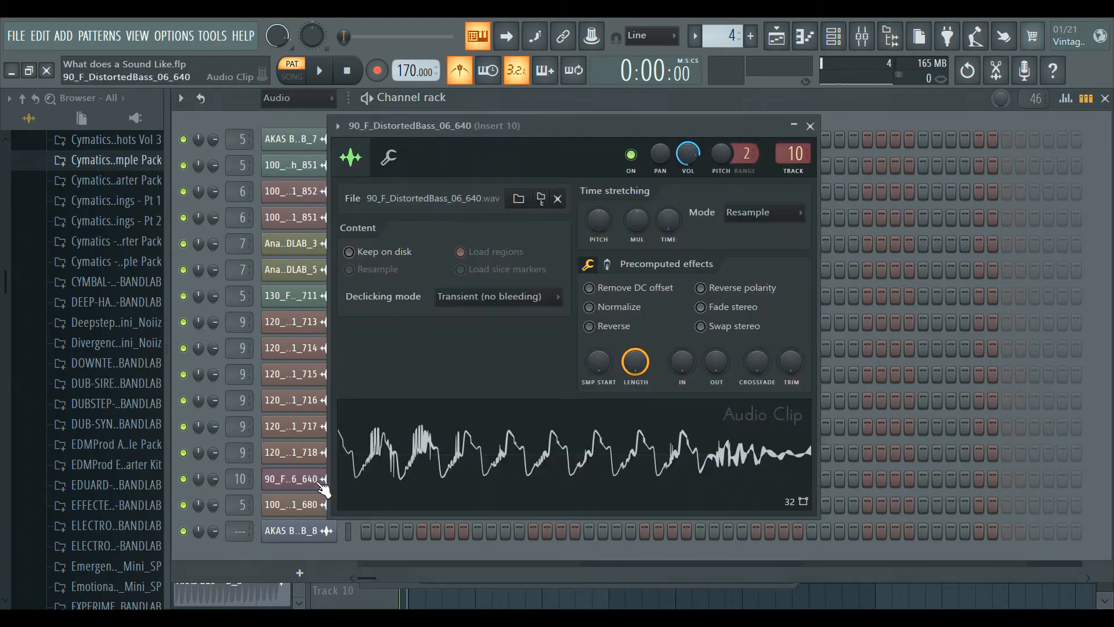
left_click(996, 71)
left_click_drag(376, 476, 691, 406)
key("space")
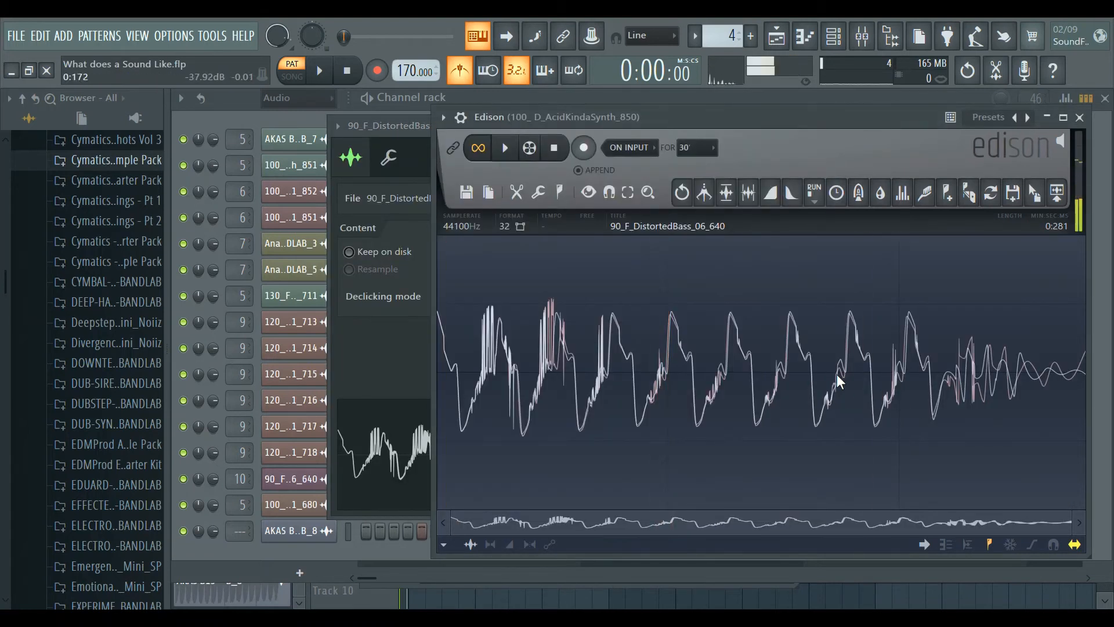
key("space")
key("space")
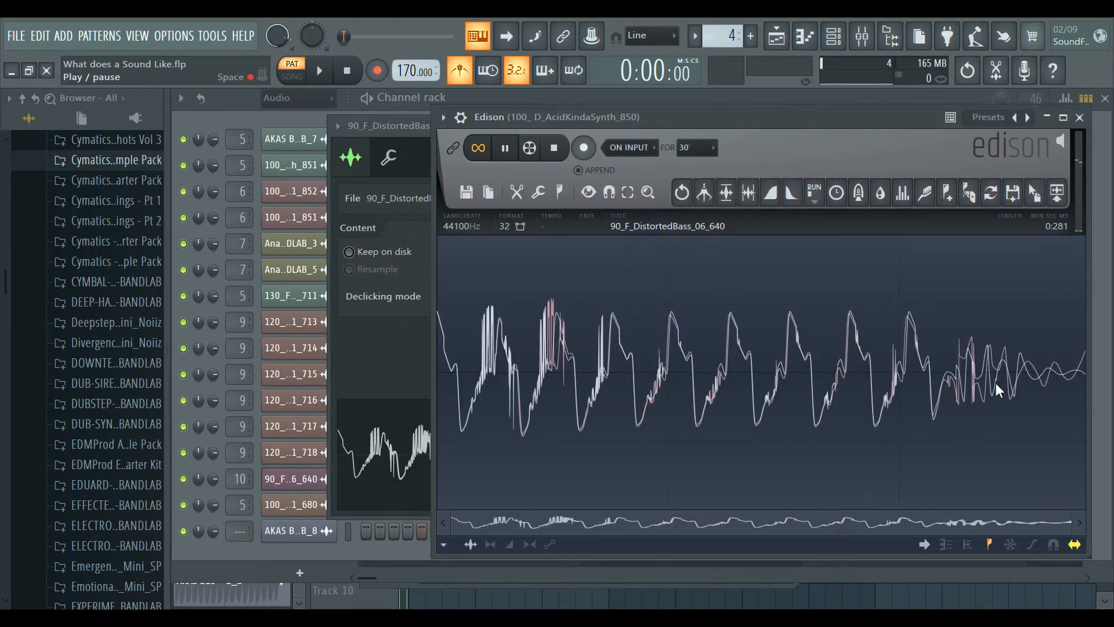
Loop the sample's opening section in Edison, first from 0:000 to 0:250 and with the selection shortened to 0:172, and close Edison
left_click_drag(1014, 389, 403, 406)
key("space")
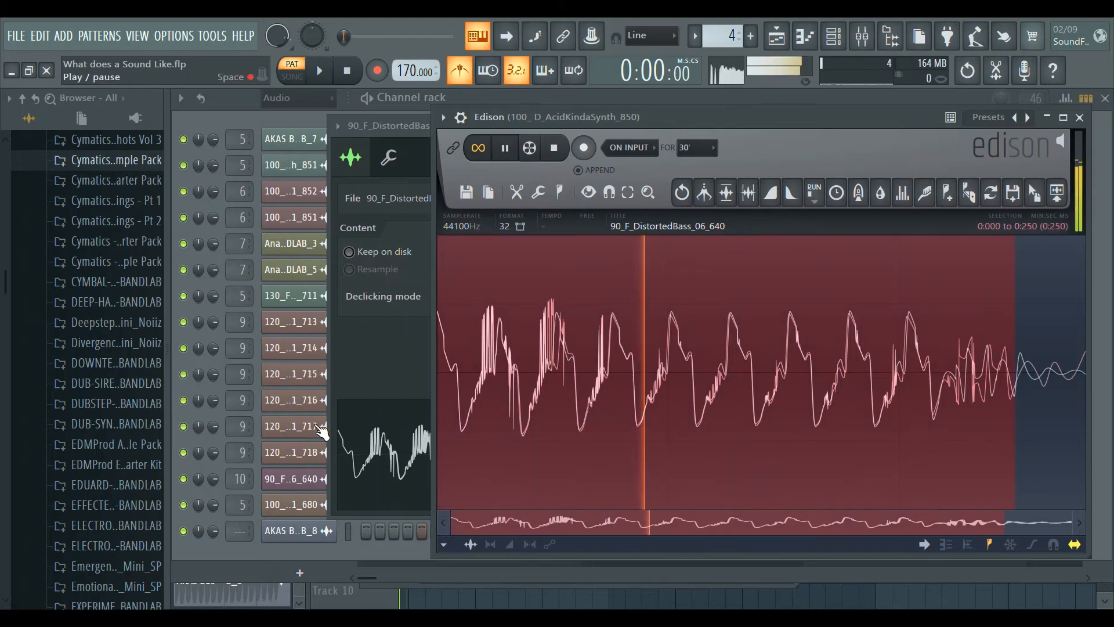
left_click_drag(1016, 394, 834, 418)
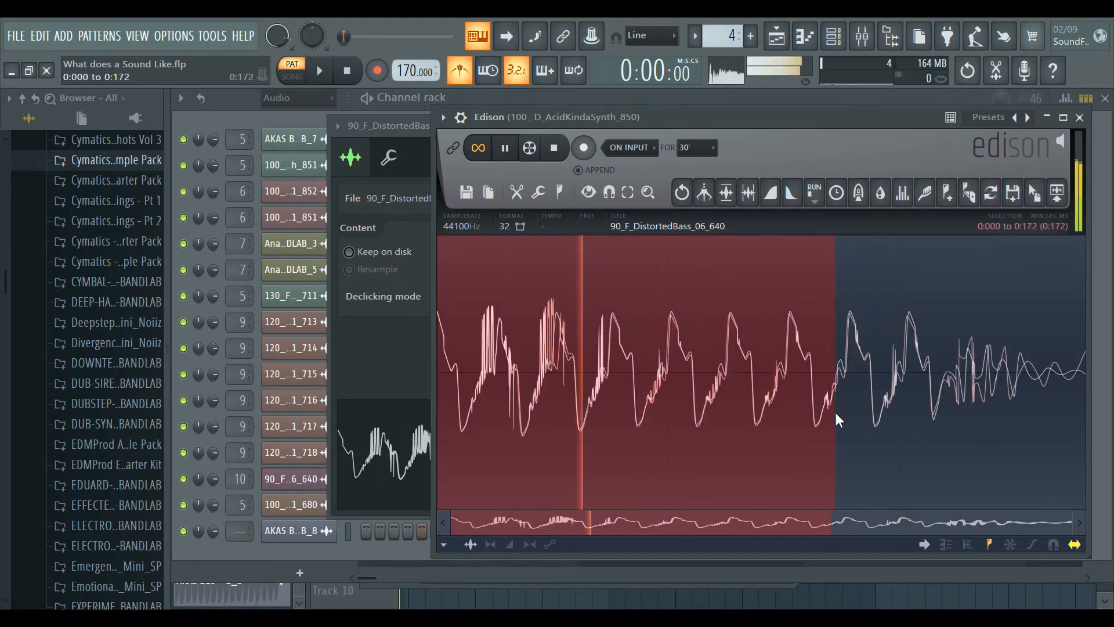
key("space")
left_click(917, 96)
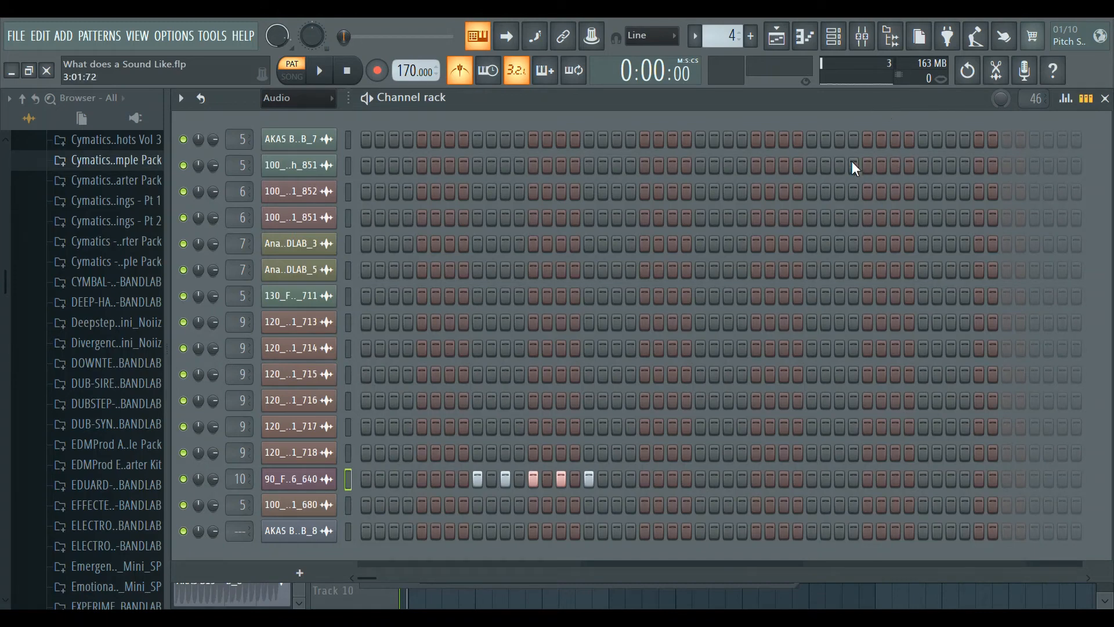
Return to the Playlist and play the arrangement in song mode from bar 5
left_click(344, 601)
key("space")
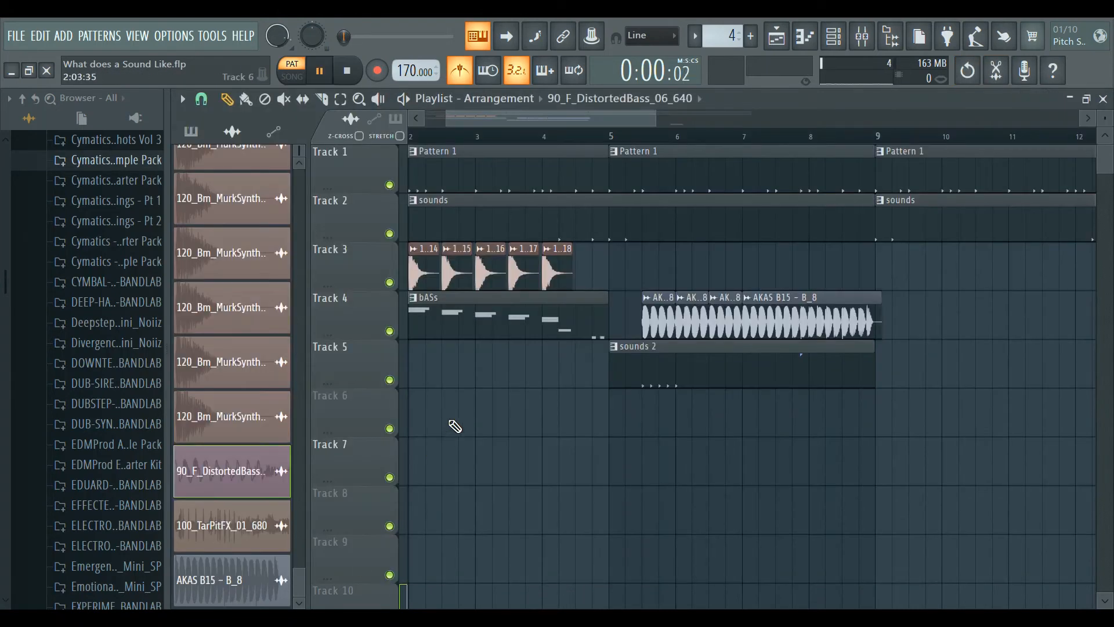
left_click(610, 137)
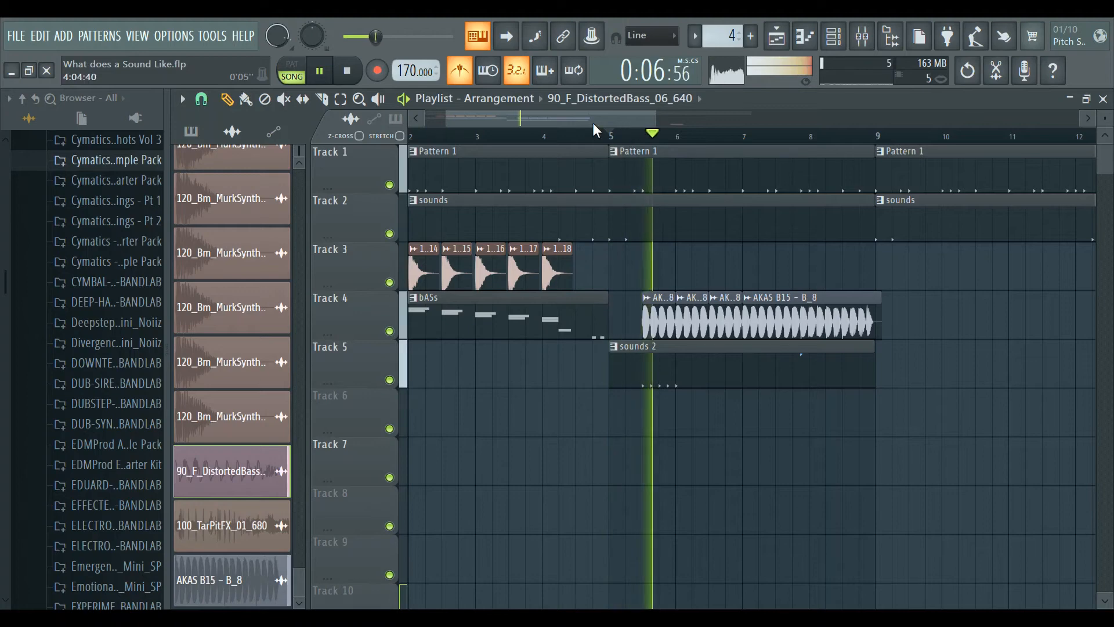
key("space")
Reopen Edison and compare the 0:000 to 0:172 section with the complete distorted bass sample by playing both
left_click(999, 73)
left_click(505, 148)
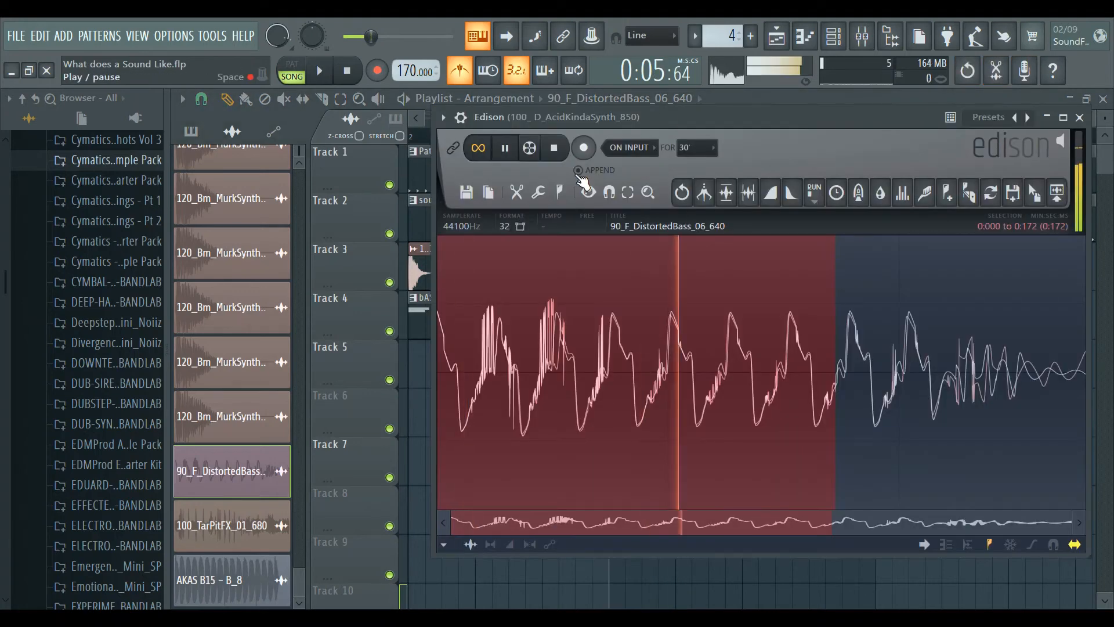
key("space")
double_click(635, 301)
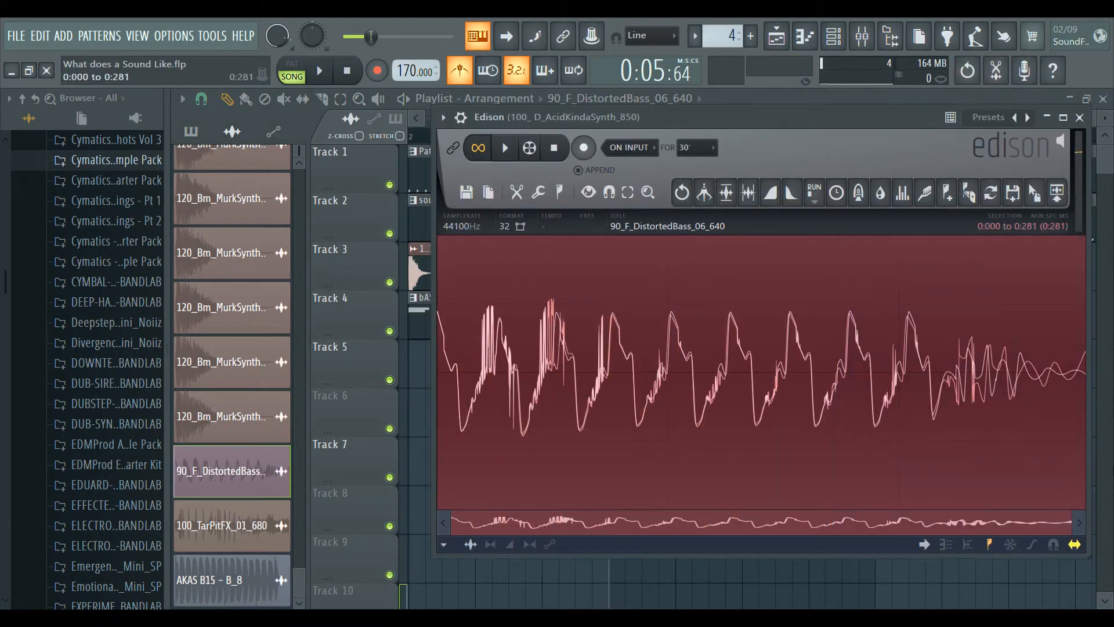
key("space")
key("space")
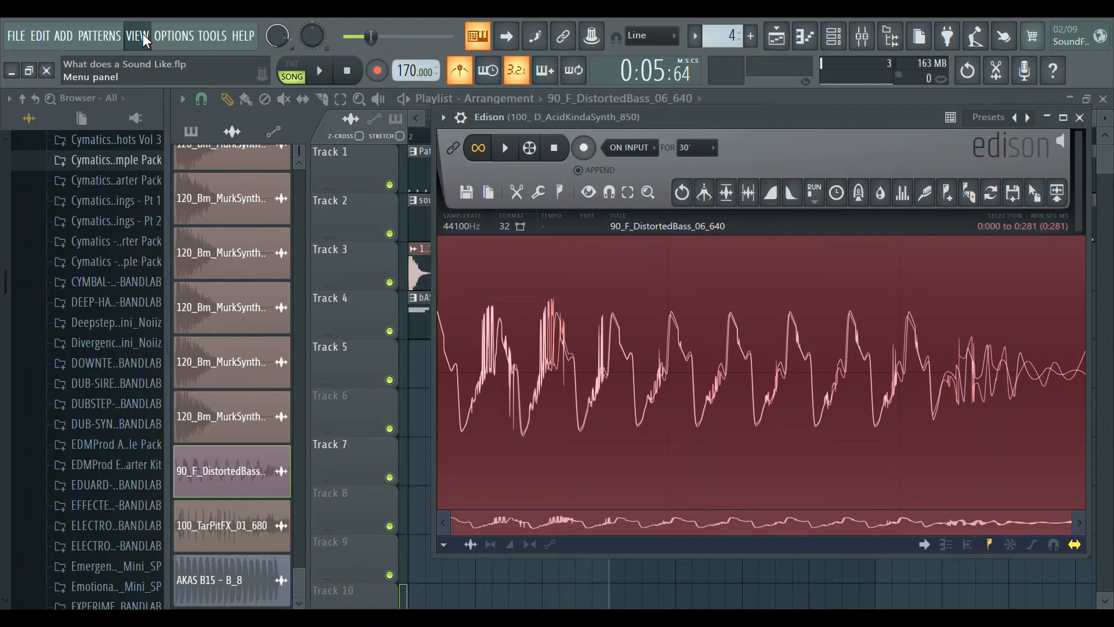
Audition the distorted bass channel from the Channel rack, and switch to pattern playback to hear the sounds 2 pattern
key("F6")
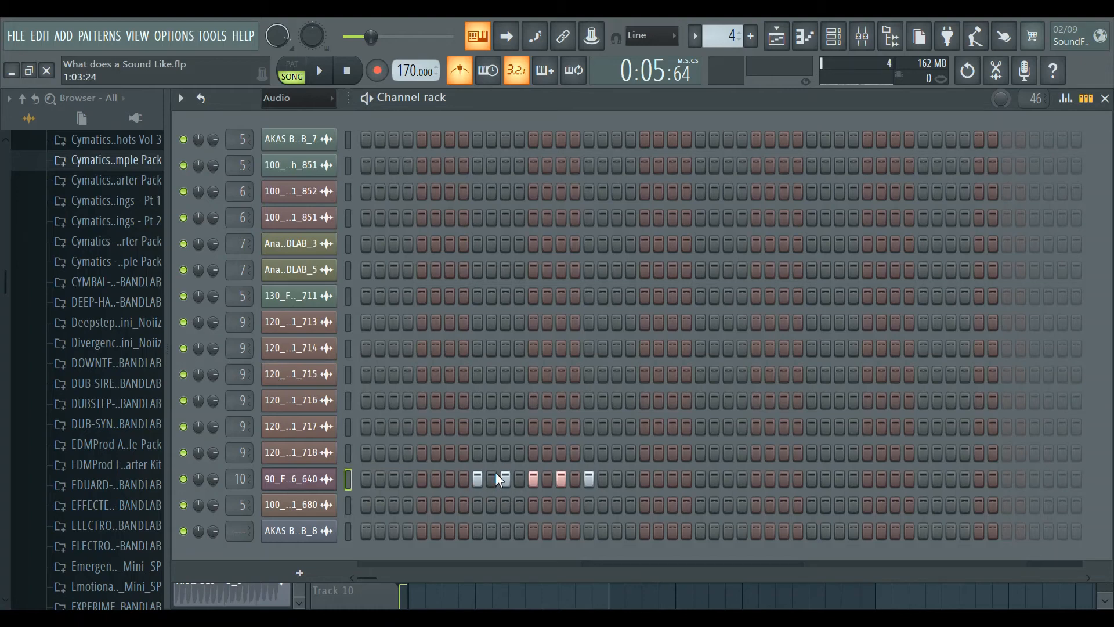
left_click(296, 479)
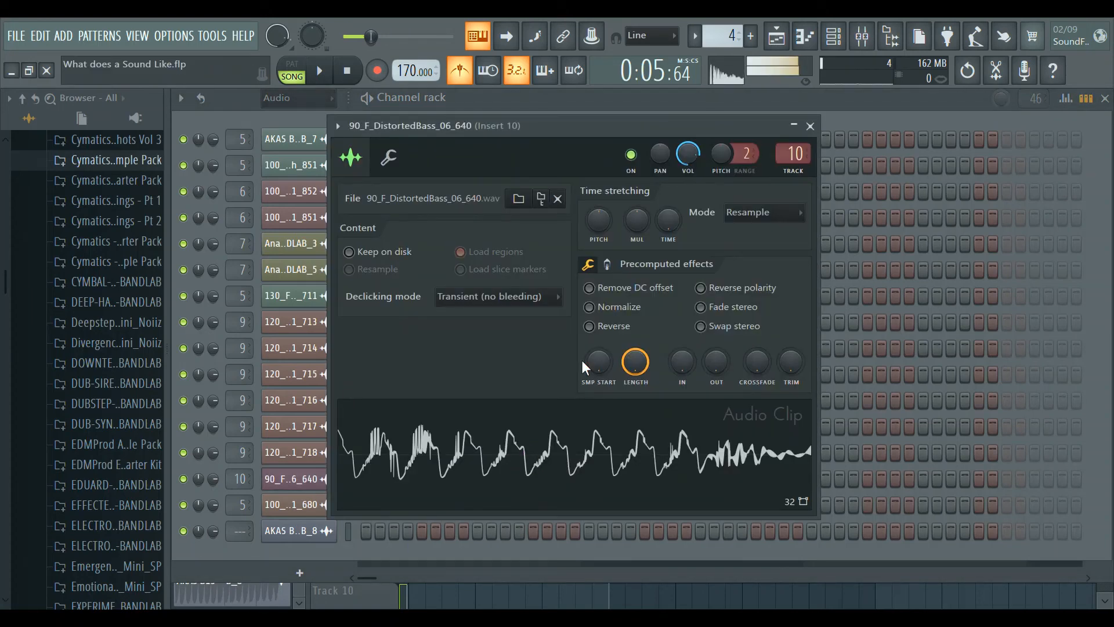
left_click(810, 126)
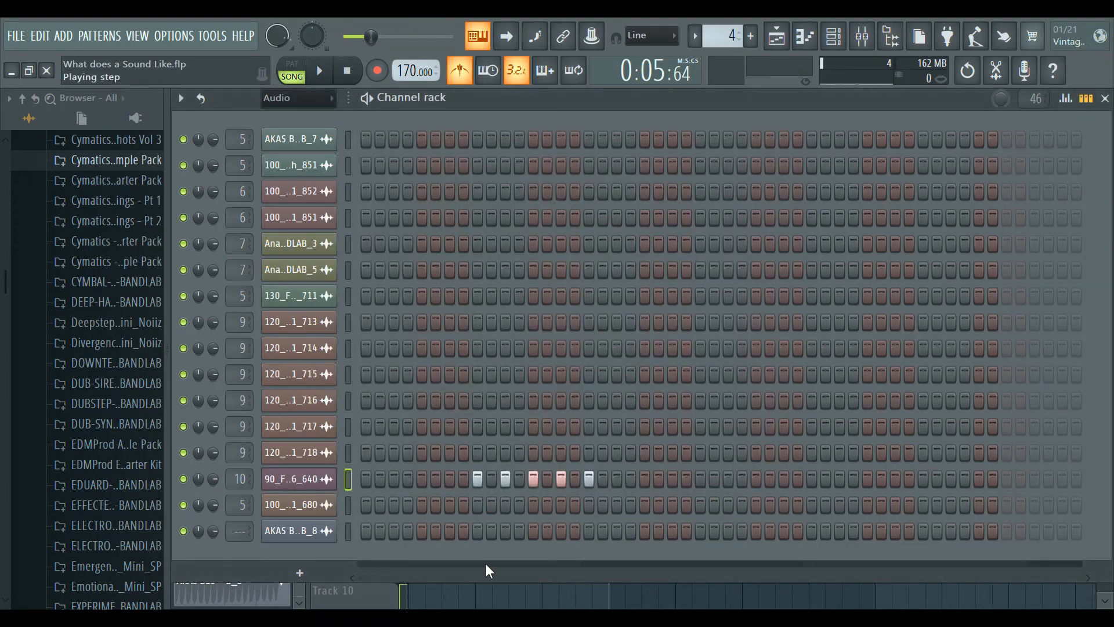
left_click(292, 63)
key("space")
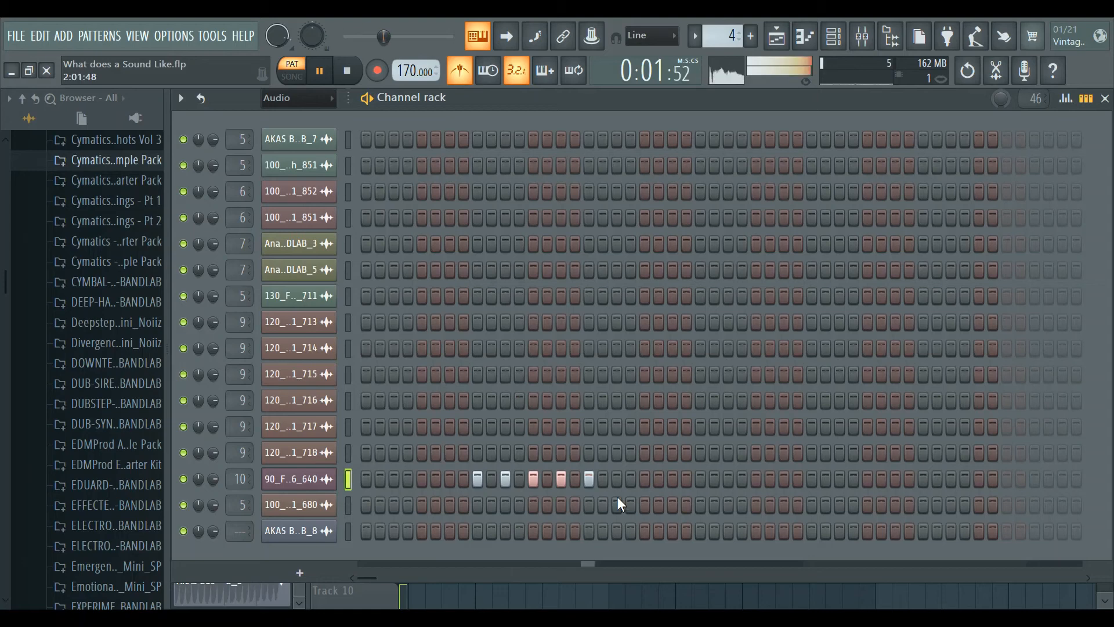
key("space")
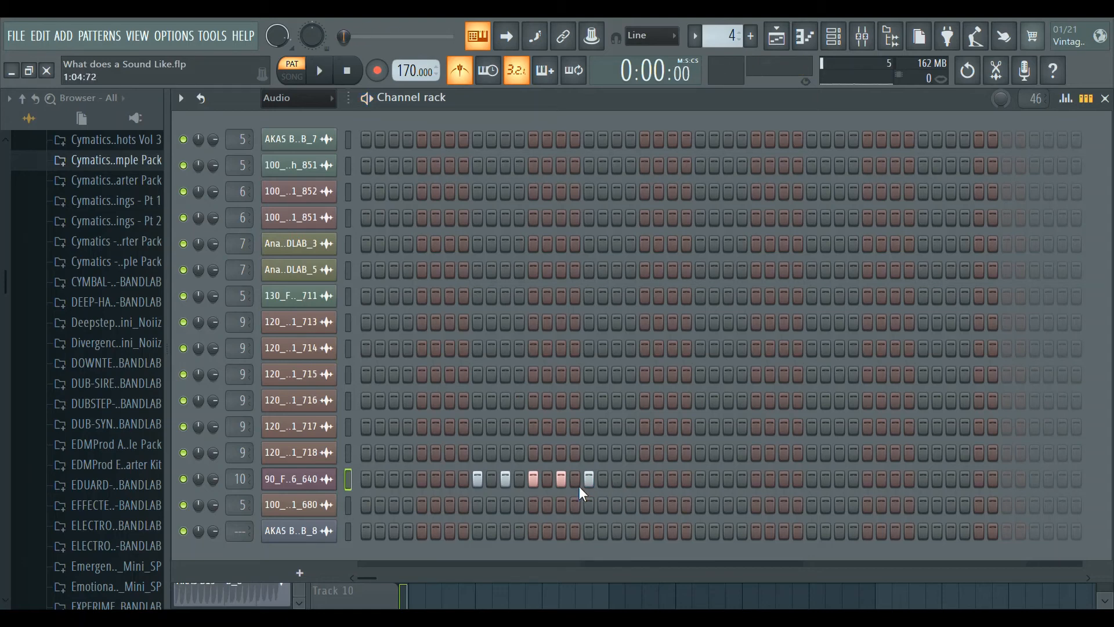
Add 90_F_DistortedBass hits on steps 20, 23 and 27 during playback, replace step 27 with steps 25, 26 and 29, and replay the pattern
key("space")
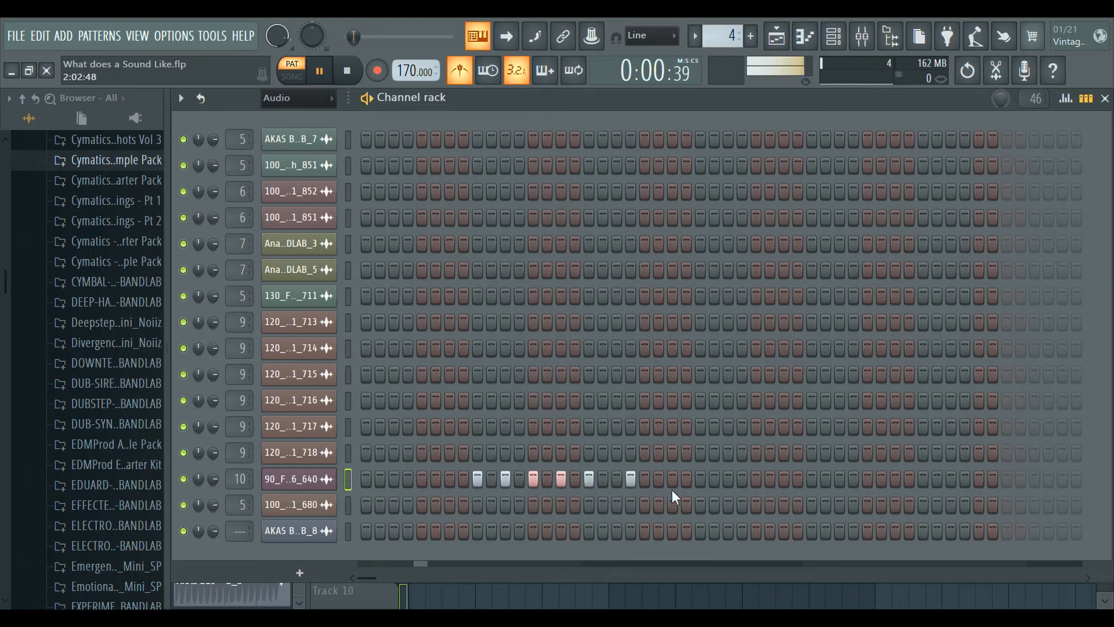
left_click(673, 478)
left_click(728, 479)
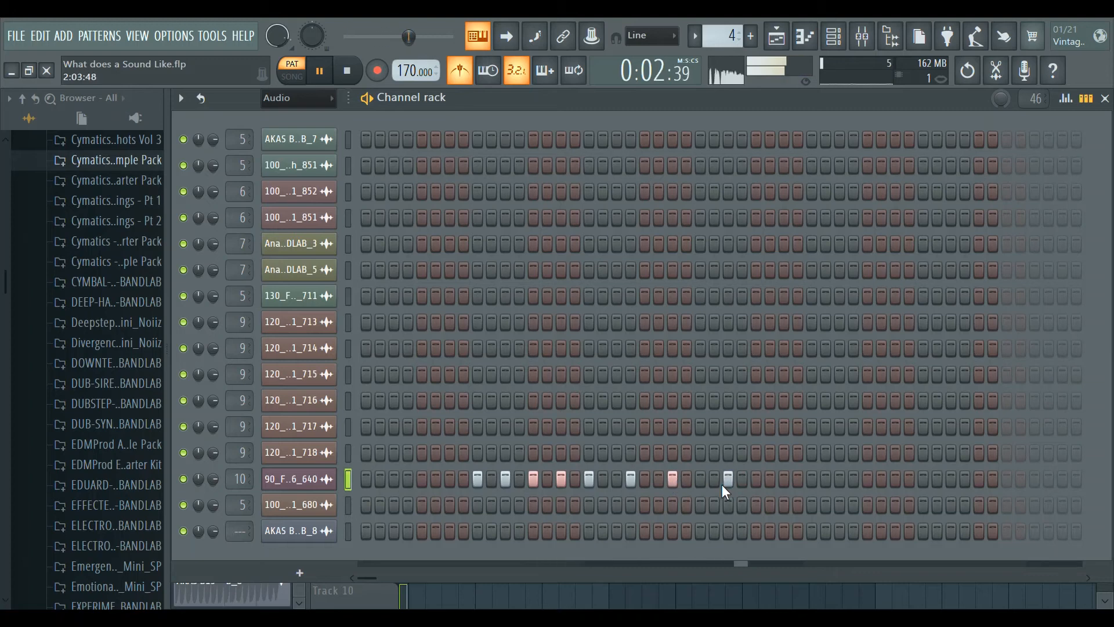
key("space")
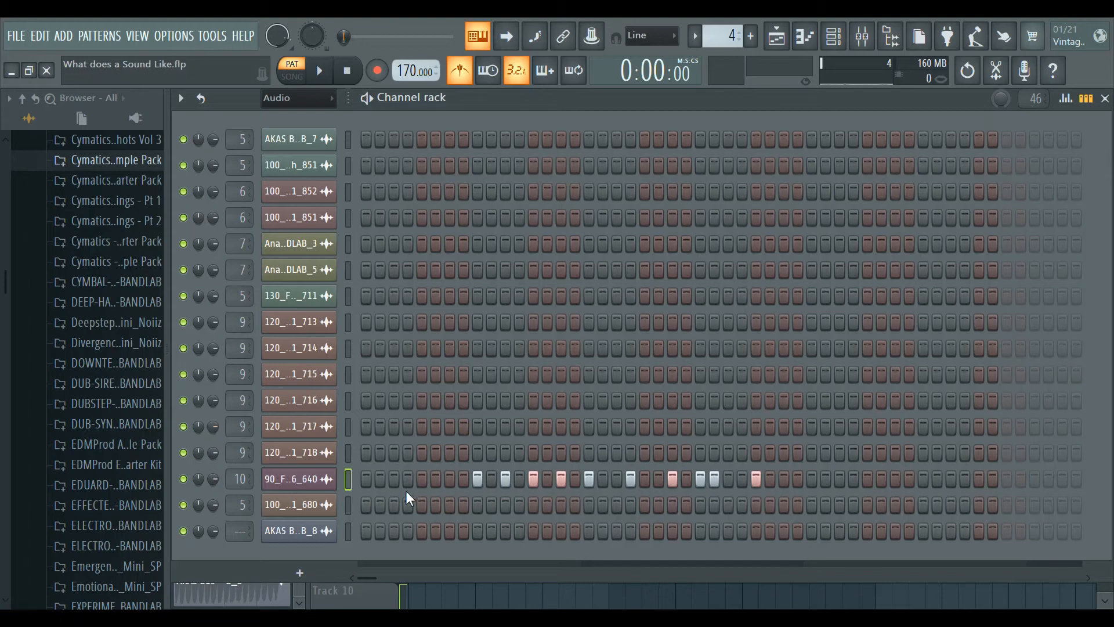
key("space")
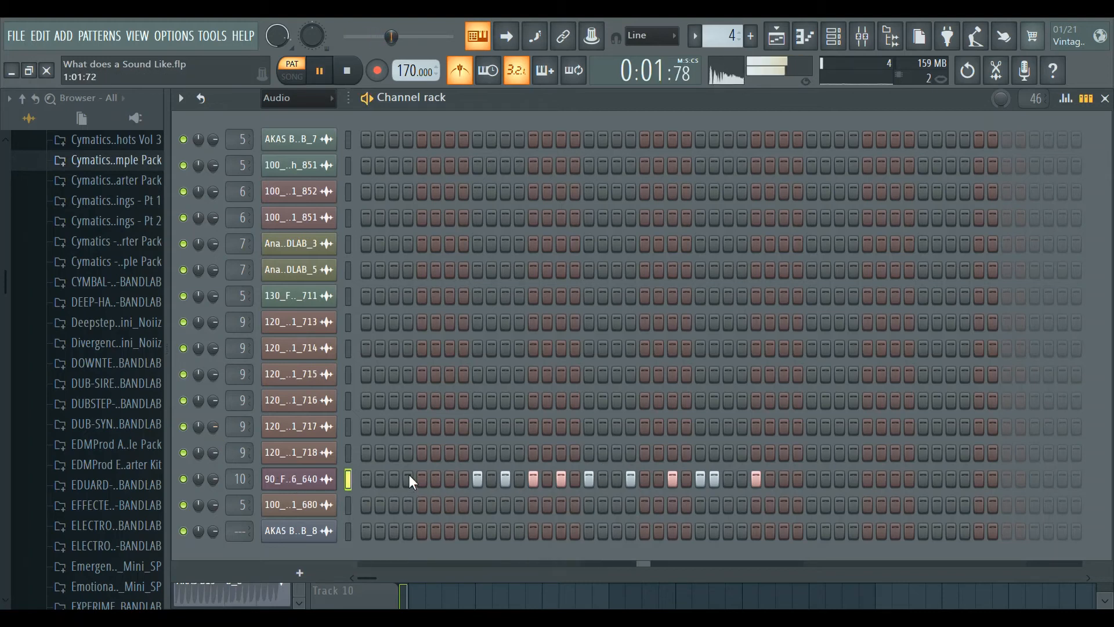
key("space")
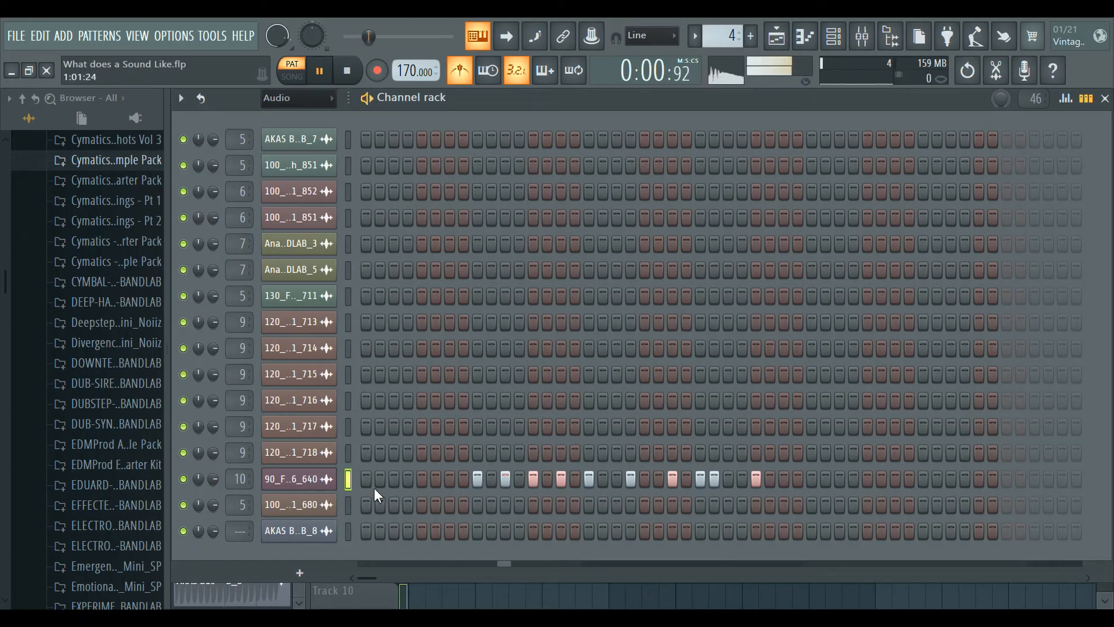
Add 90_F_DistortedBass hits on steps 27, 28, 30 and 31 during playback, and replay the pattern
key("space")
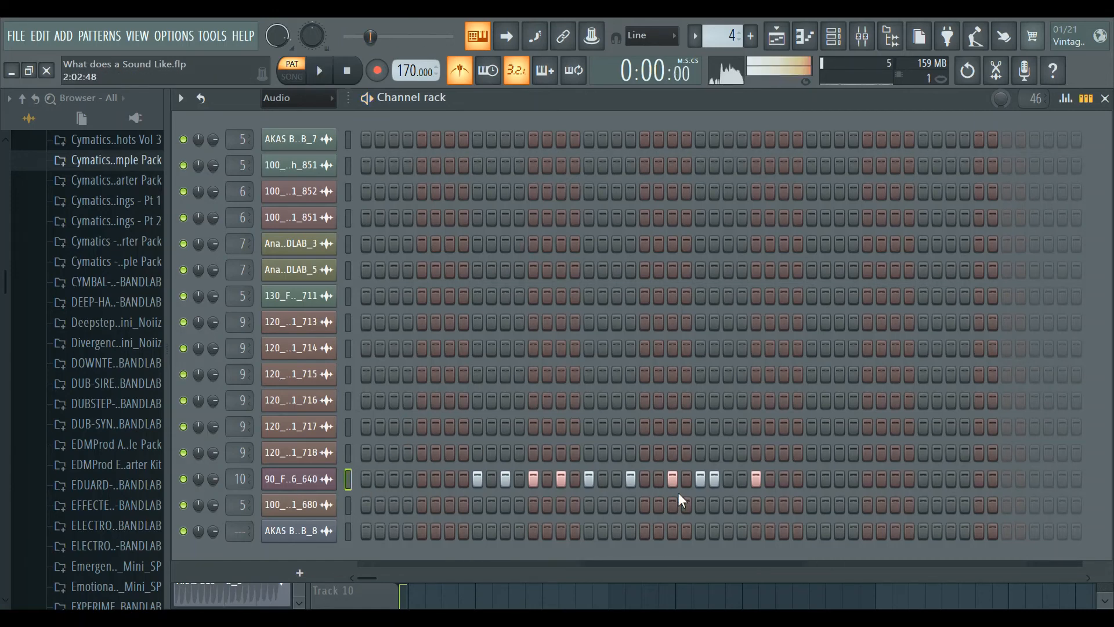
key("space")
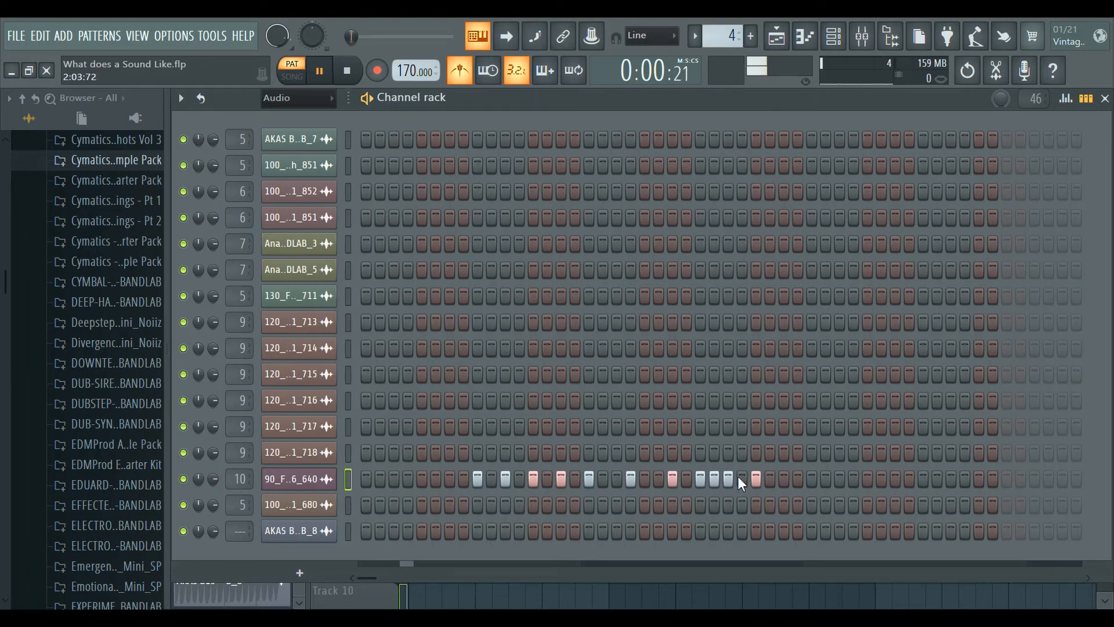
left_click(742, 480)
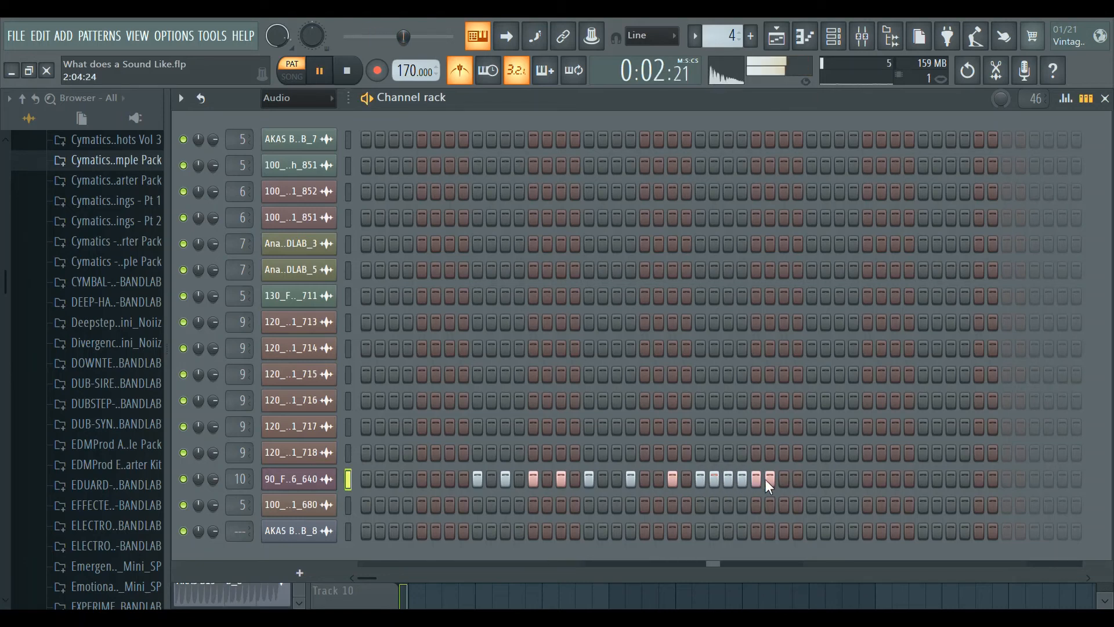
left_click(770, 479)
left_click(784, 479)
key("space")
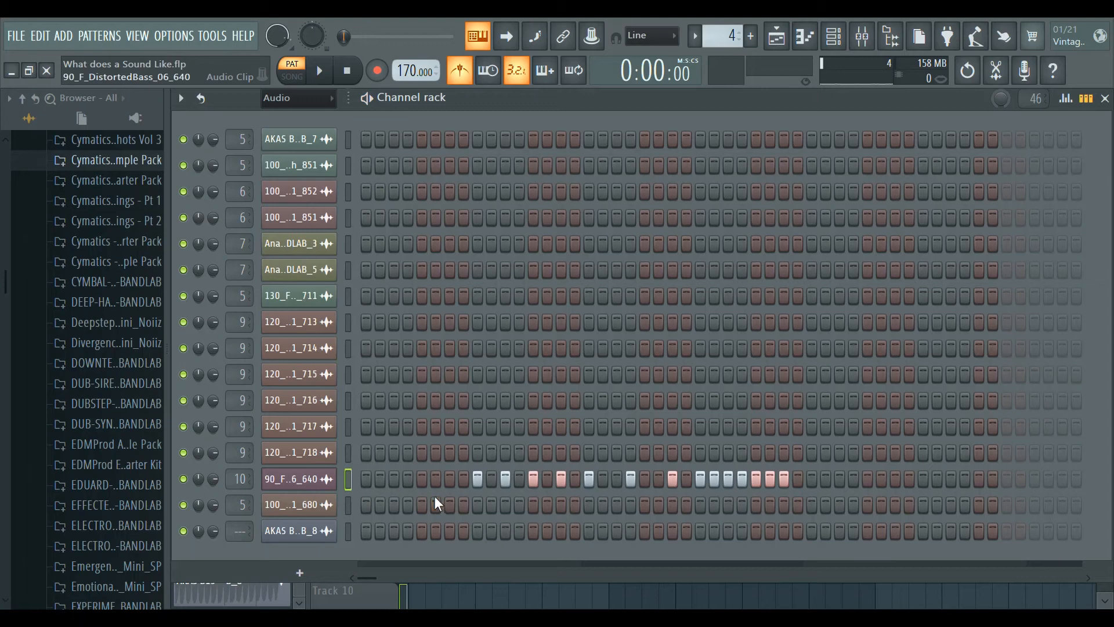
key("space")
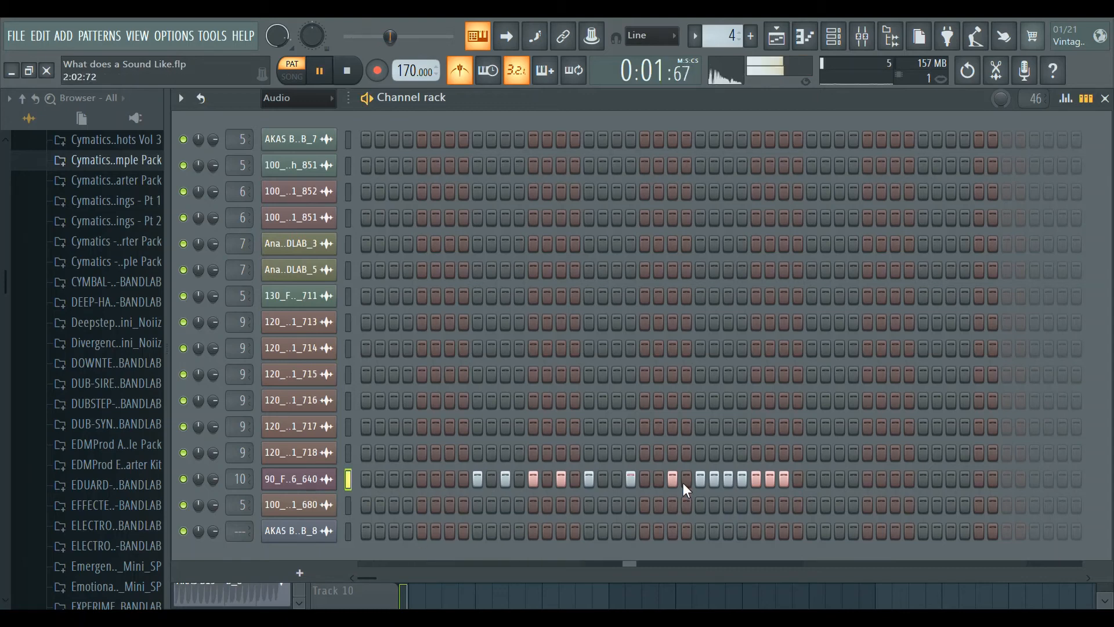
Remove the distorted bass hit on step 26 and respace the hits to every second step from 9 to 37
left_click(715, 479)
key("space")
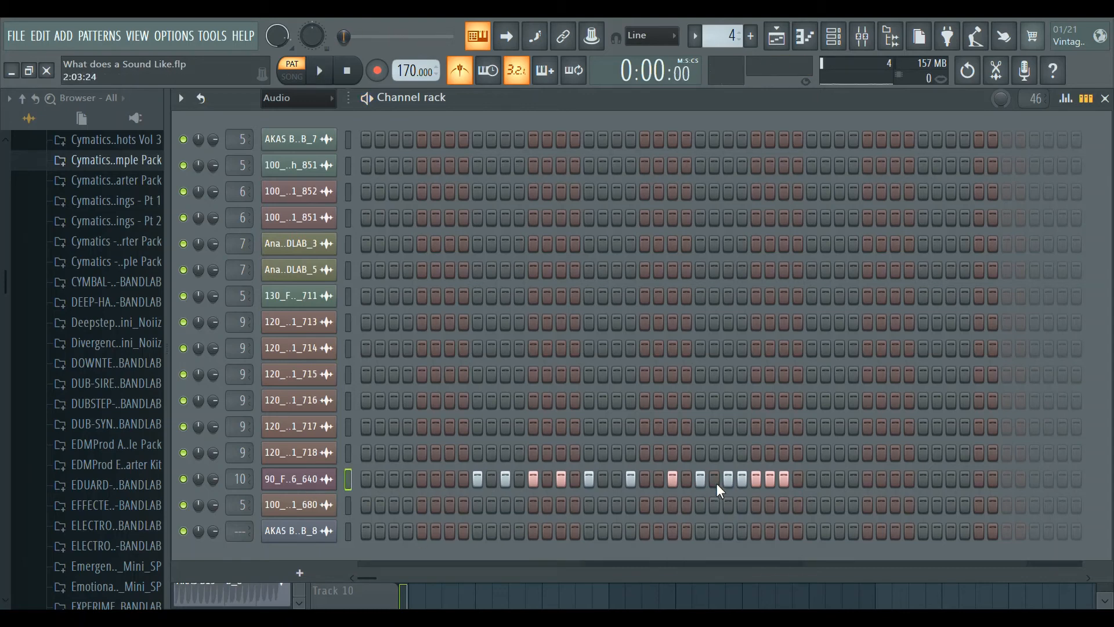
left_click_drag(728, 480, 733, 478)
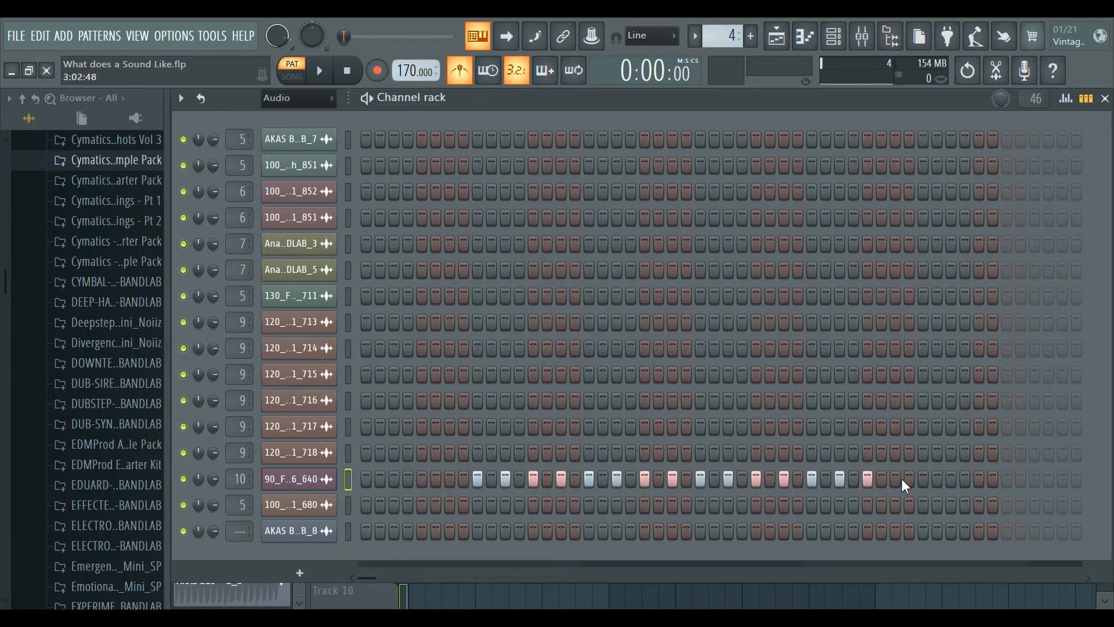
Continue the distorted bass hits on every second step through the end of the pattern, extending the visible step grid to 64 steps
left_click(923, 480)
key("space")
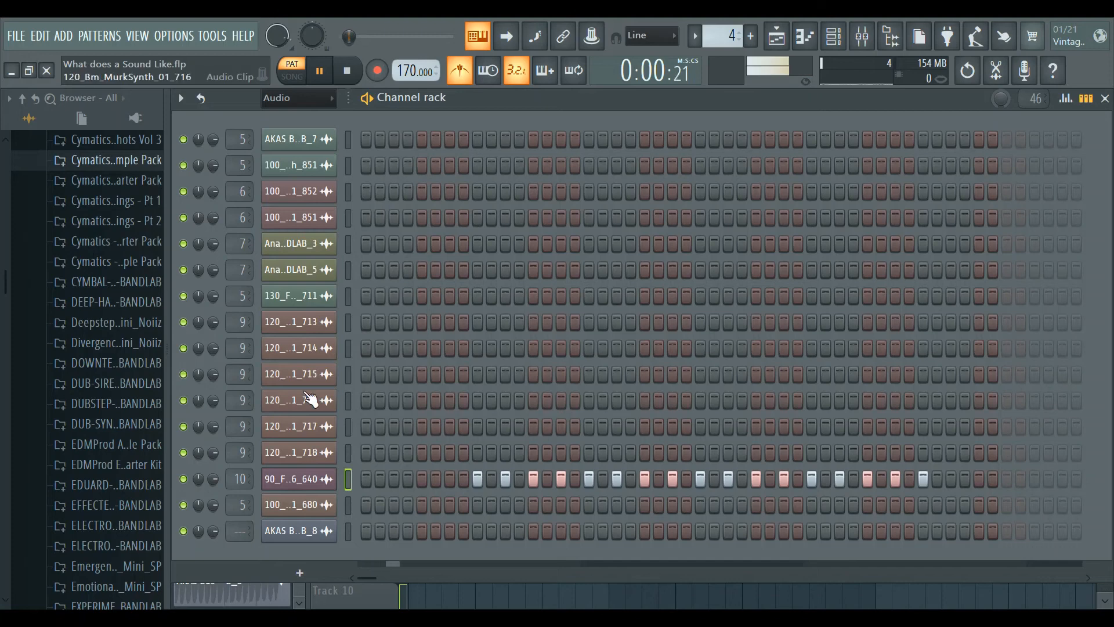
left_click(950, 480)
left_click(978, 479)
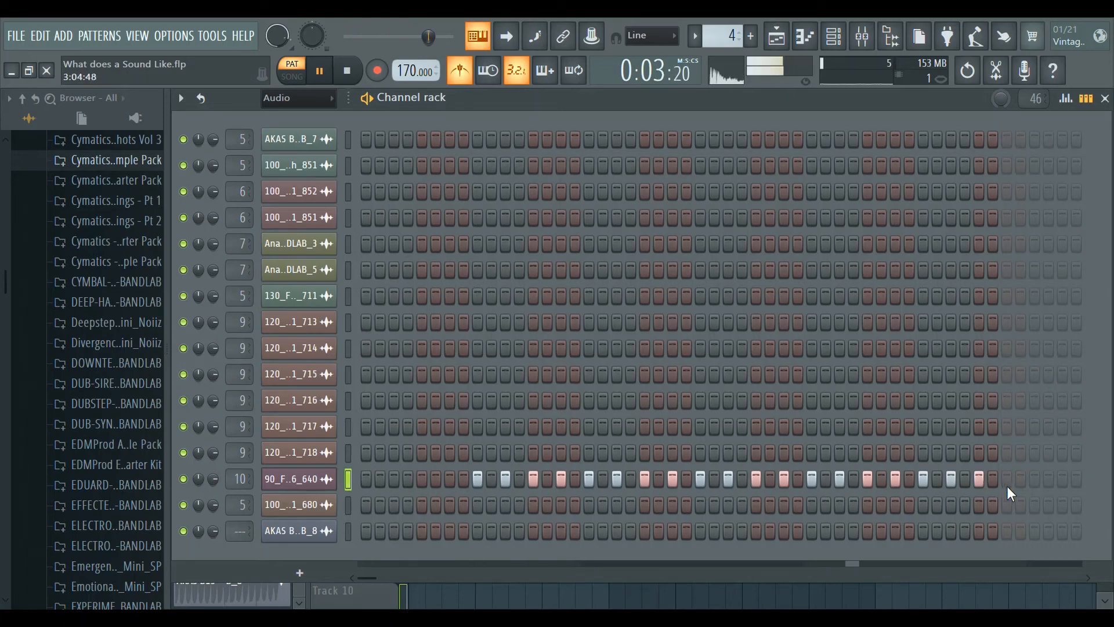
left_click(1007, 479)
left_click(1034, 479)
key("space")
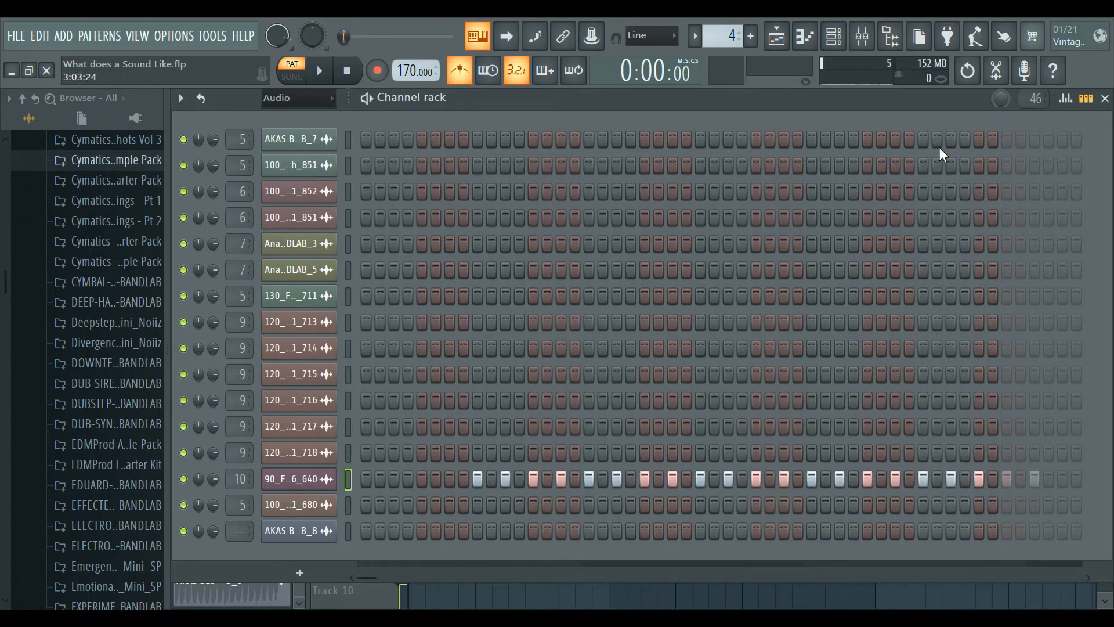
left_click_drag(1041, 102, 1040, 81)
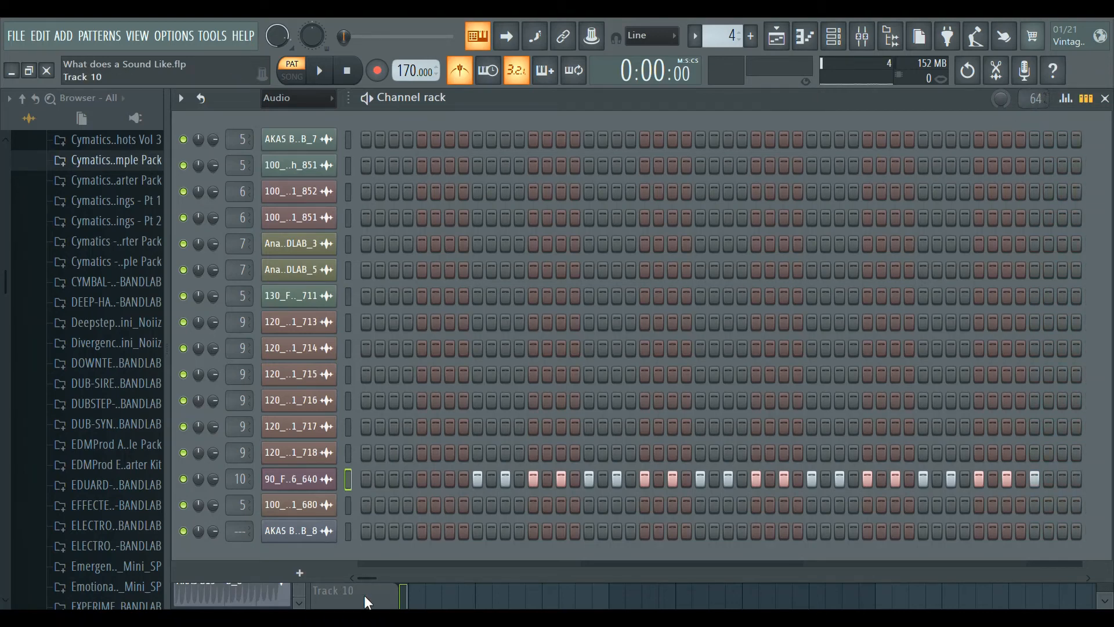
left_click_drag(370, 579, 393, 583)
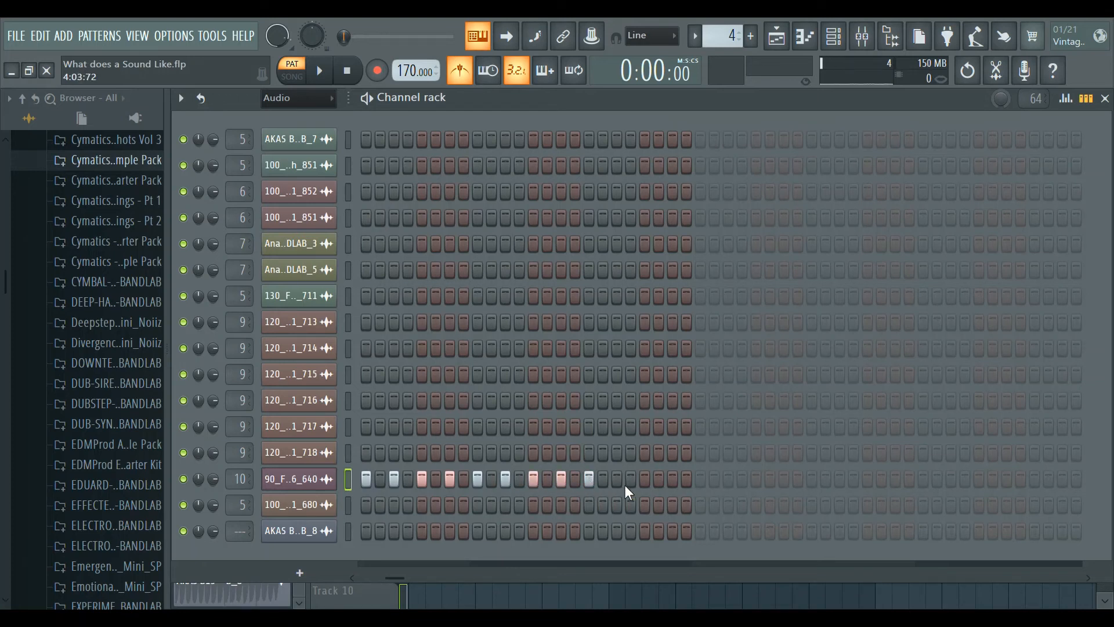
Return to the Playlist and play the arrangement in song mode from bar 5 with the extended sounds 2 pattern
left_click(393, 583)
left_click_drag(605, 137, 612, 137)
key("space")
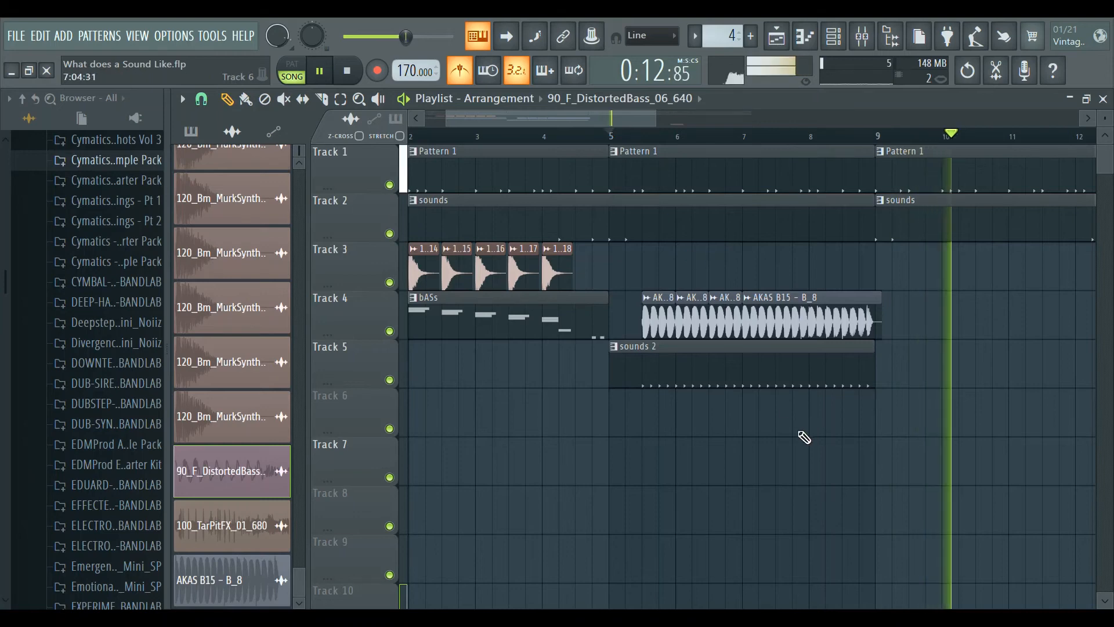
key("space")
Open the sounds 2 distorted bass notes in the Piano roll and audition the second half of the pattern
left_click(678, 383)
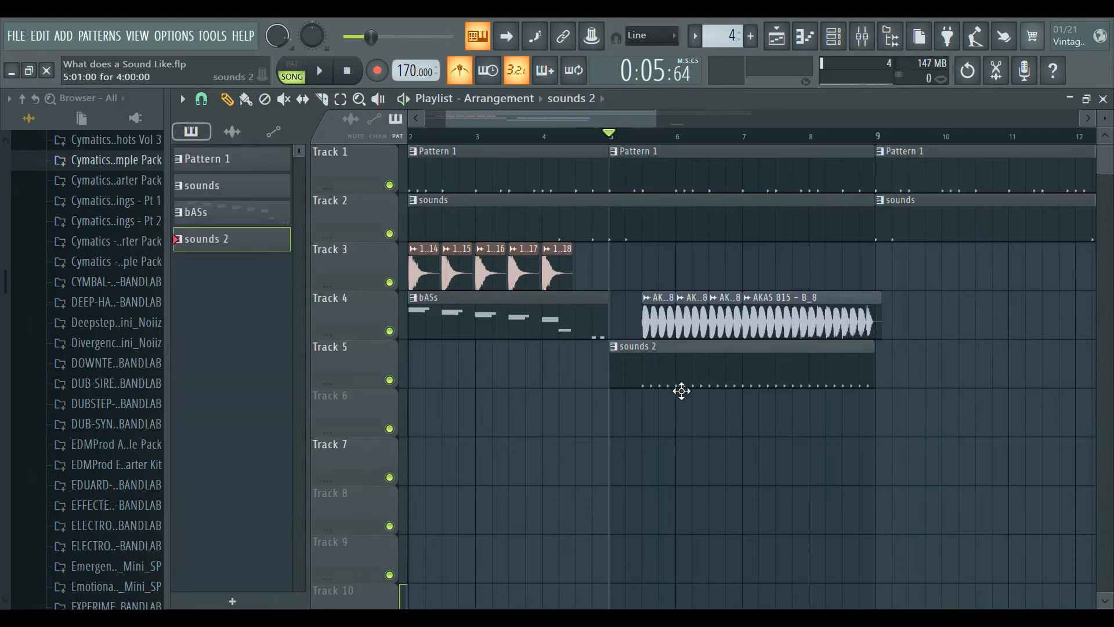
double_click(716, 367)
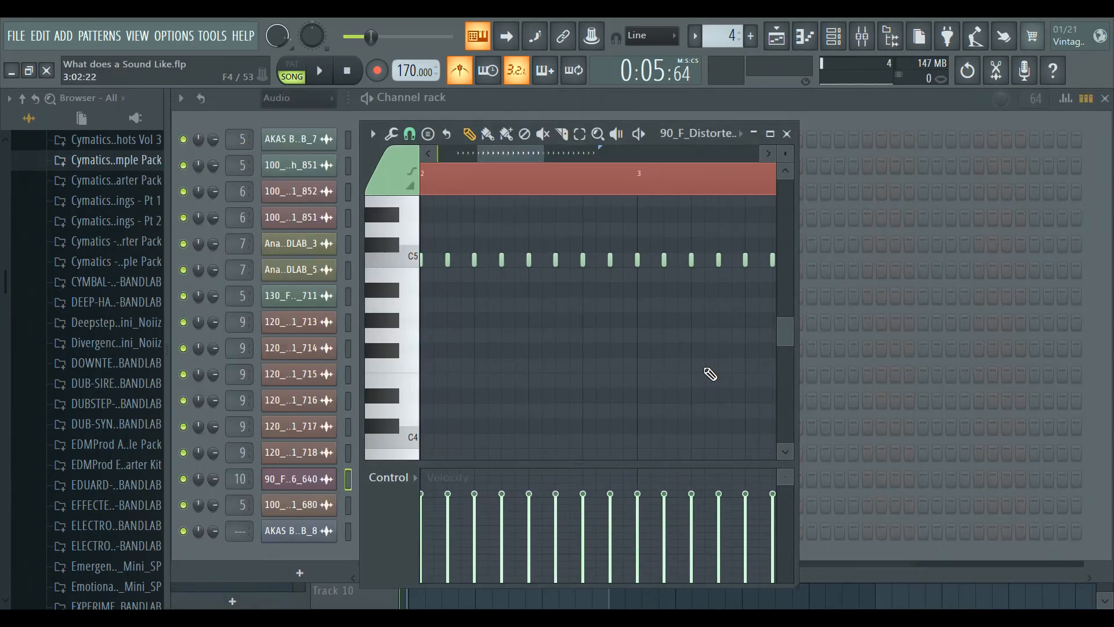
left_click_drag(769, 192, 560, 165)
left_click(566, 183)
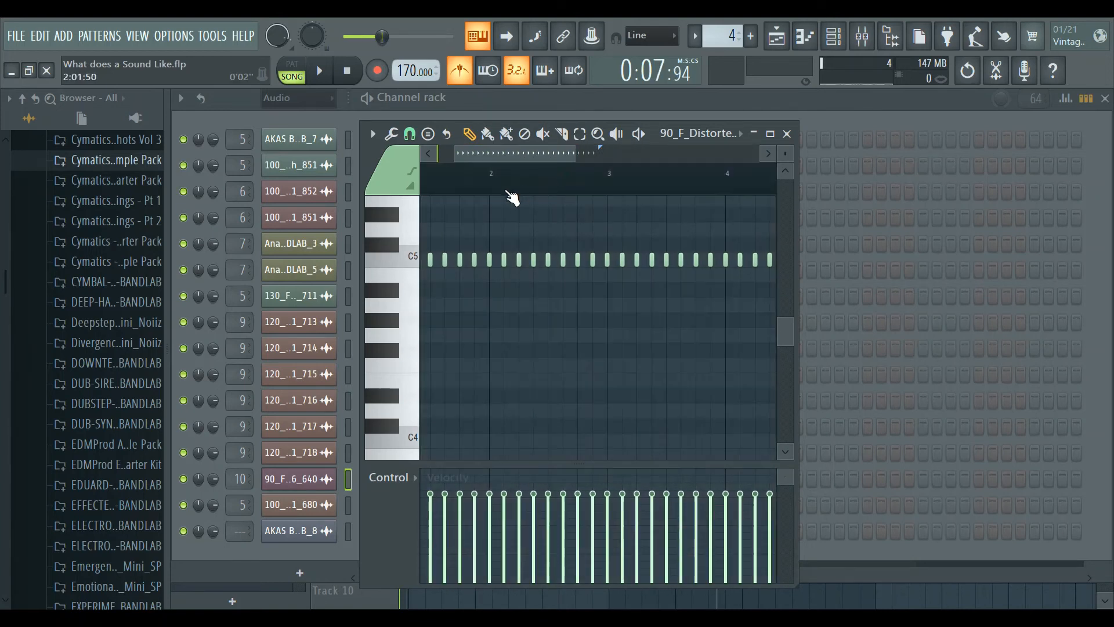
key("space")
left_click_drag(557, 158, 622, 172)
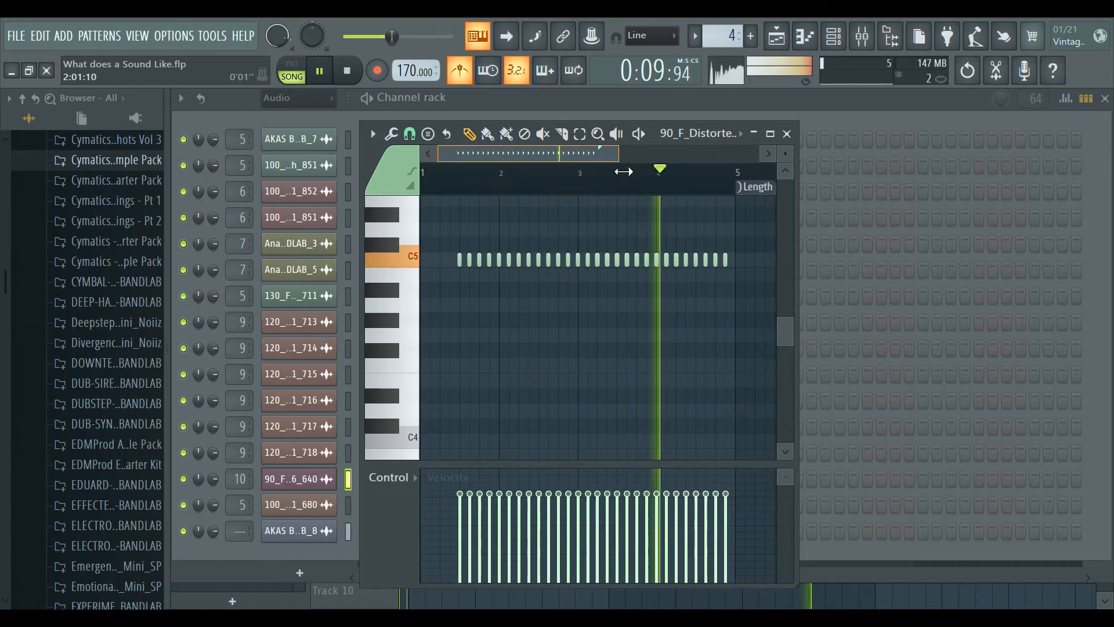
key("space")
left_click(606, 166)
left_click_drag(586, 153, 651, 195)
left_click(575, 180)
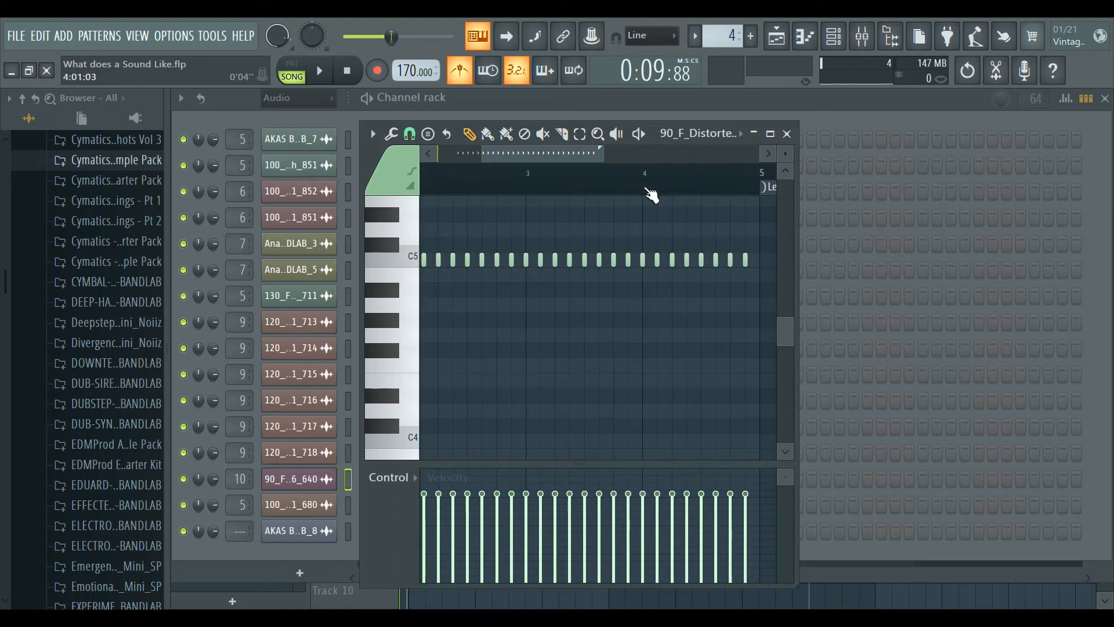
Lower the distorted bass note at the start of pattern bar 4 to B4 and replay that passage
left_click_drag(643, 264, 644, 274)
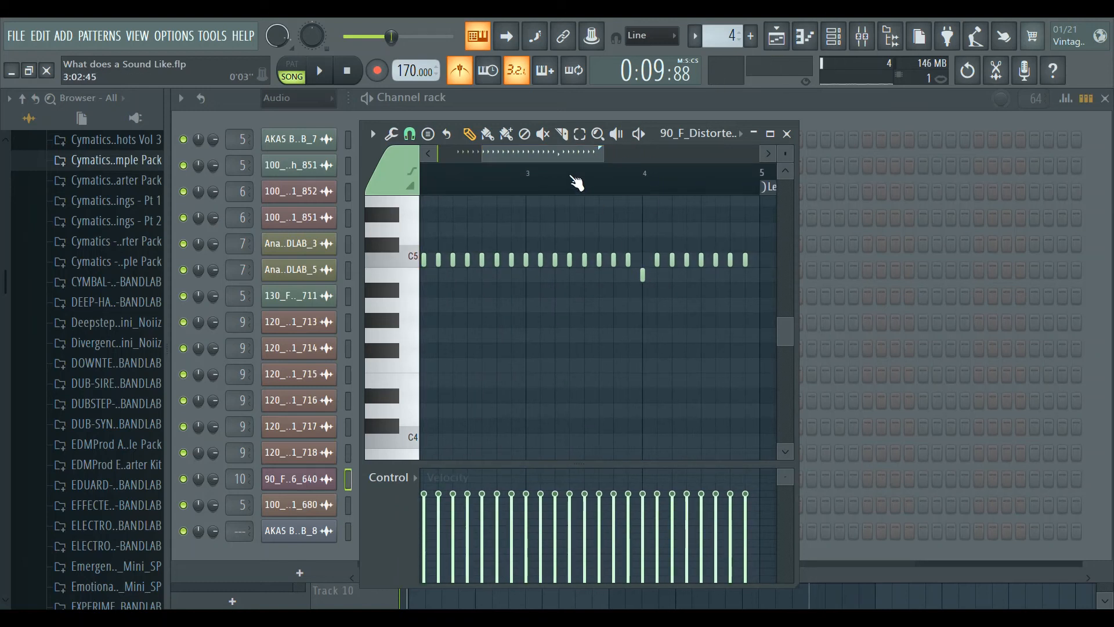
left_click_drag(577, 179, 556, 158)
key("space")
key("space")
left_click(528, 184)
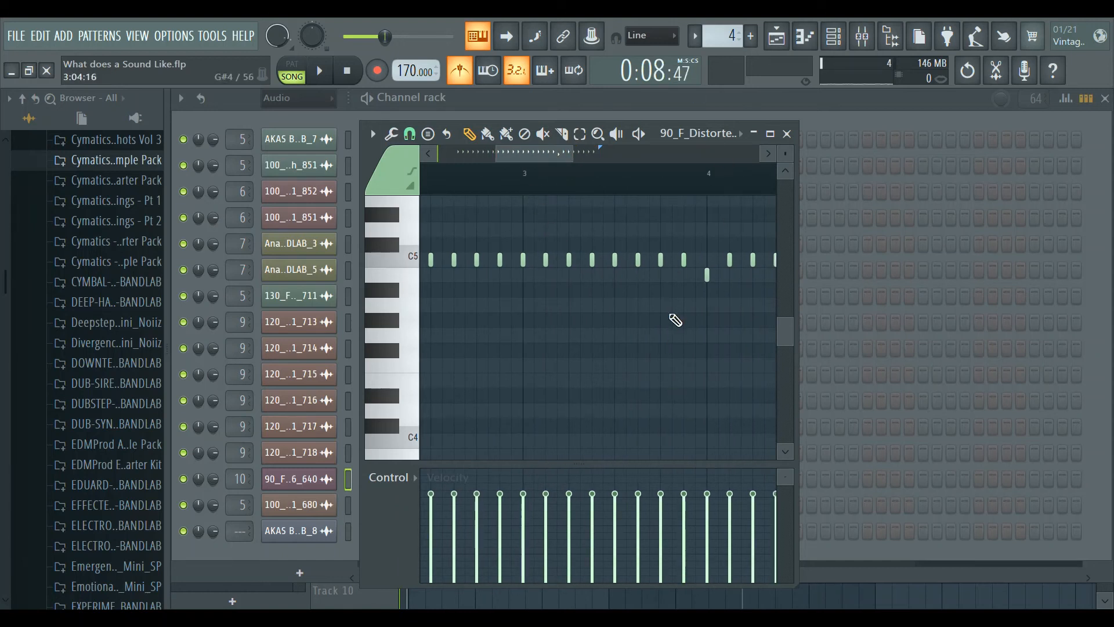
key("space")
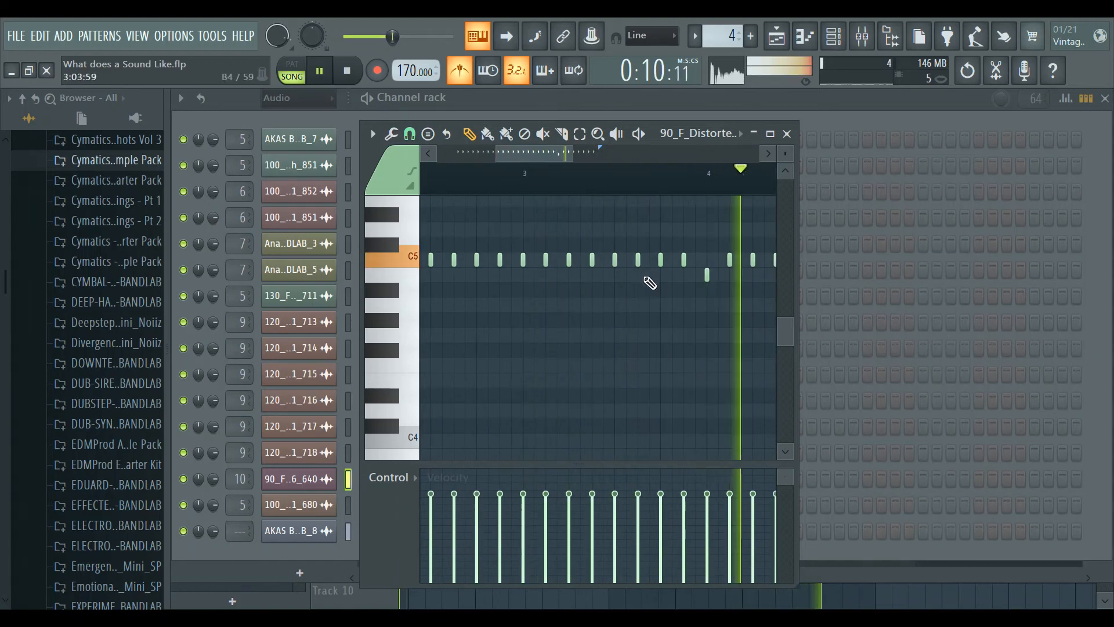
key("space")
key("space")
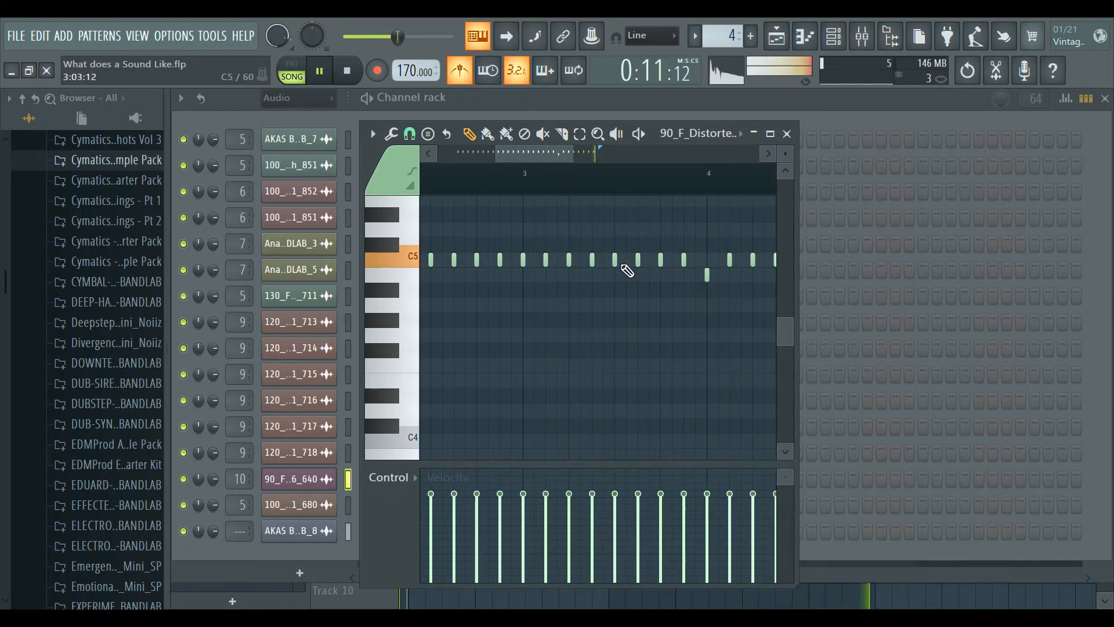
Lower the next three notes in pattern bar 4 to B4 and the last four to A#4, and play the descending line
left_click_drag(536, 157, 588, 191)
key("space")
left_click(438, 188)
key("space")
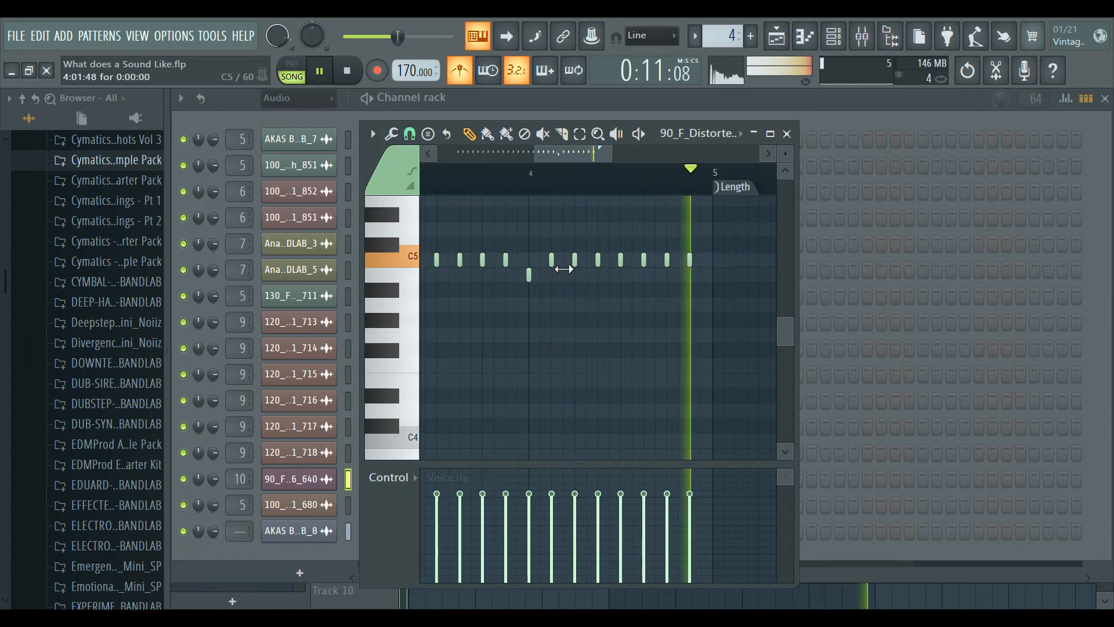
left_click_drag(552, 259, 698, 298)
key("space")
right_click(595, 257)
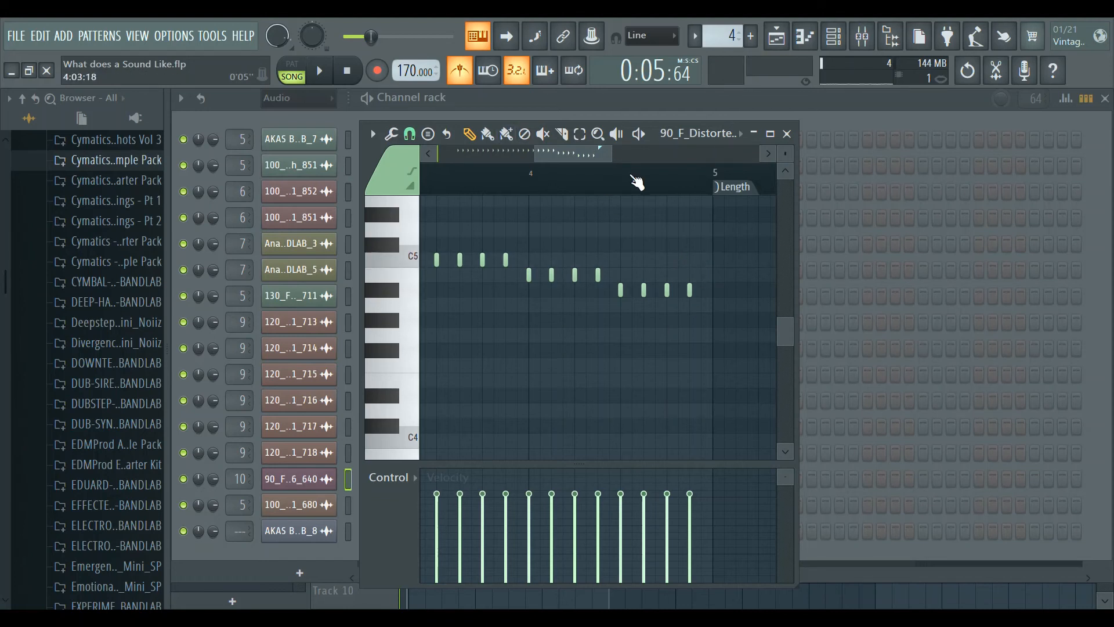
mouse_move(619, 157)
left_mouse_down()
mouse_move(551, 179)
mouse_move(603, 185)
mouse_move(590, 188)
mouse_move(545, 157)
mouse_move(619, 162)
left_mouse_up()
key("space")
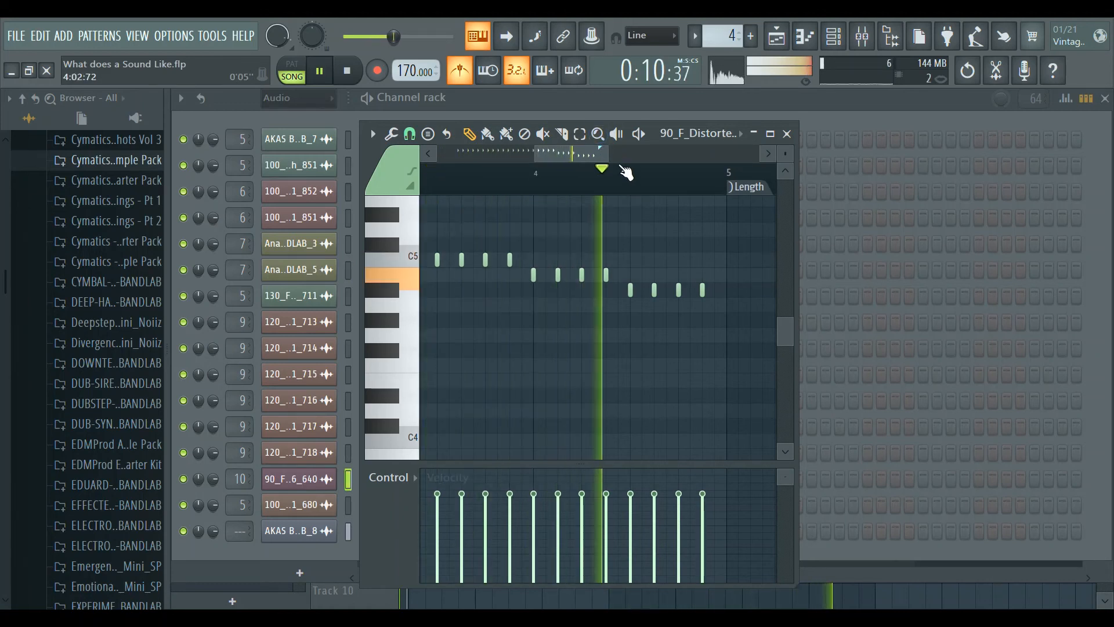
key("space")
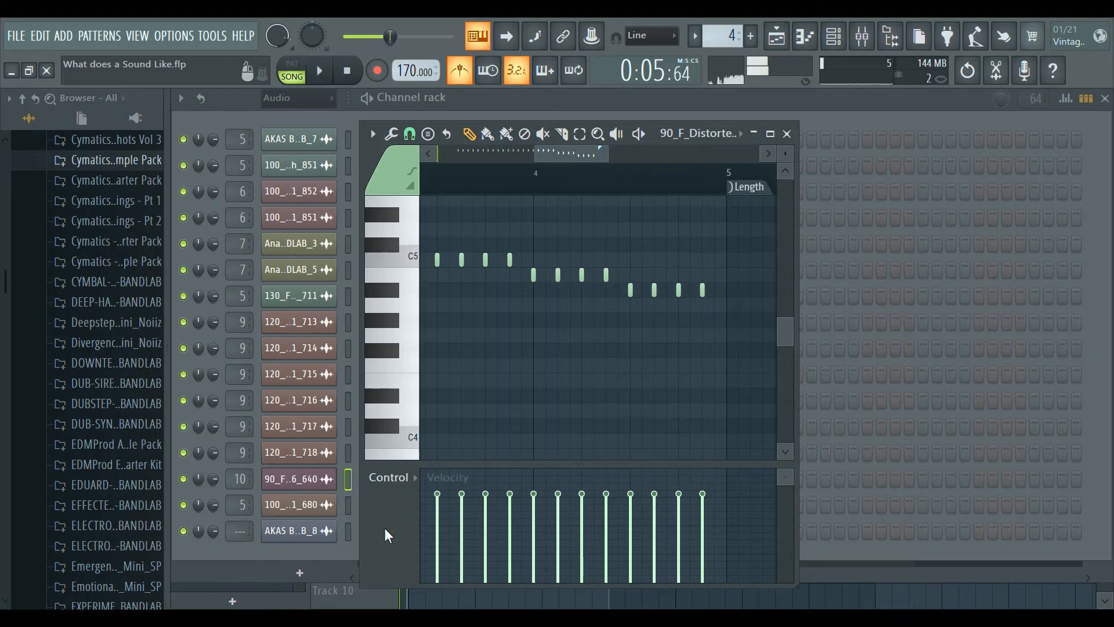
Set the AKAS B15 - B_8 audio clip's channel volume to 67% while playing the arrangement from the Playlist
key("F5")
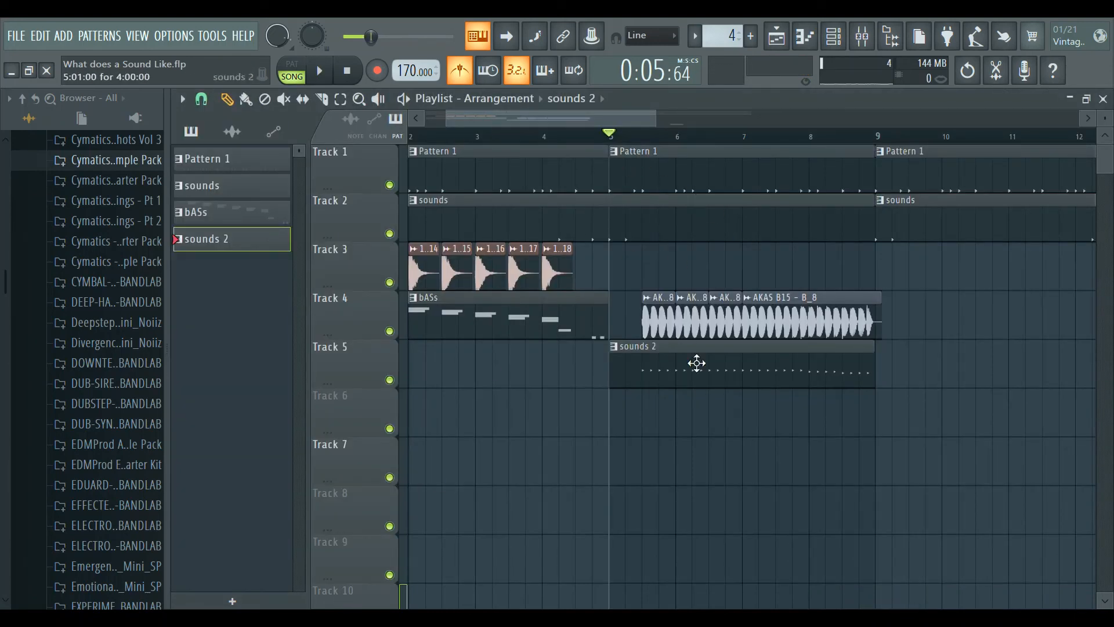
double_click(696, 319)
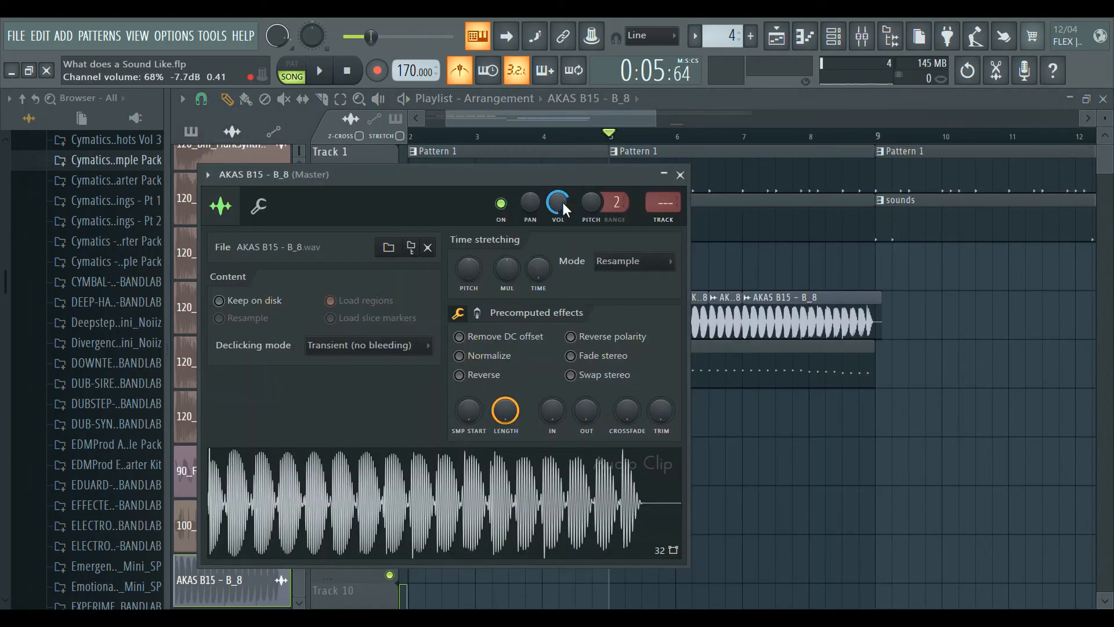
key("space")
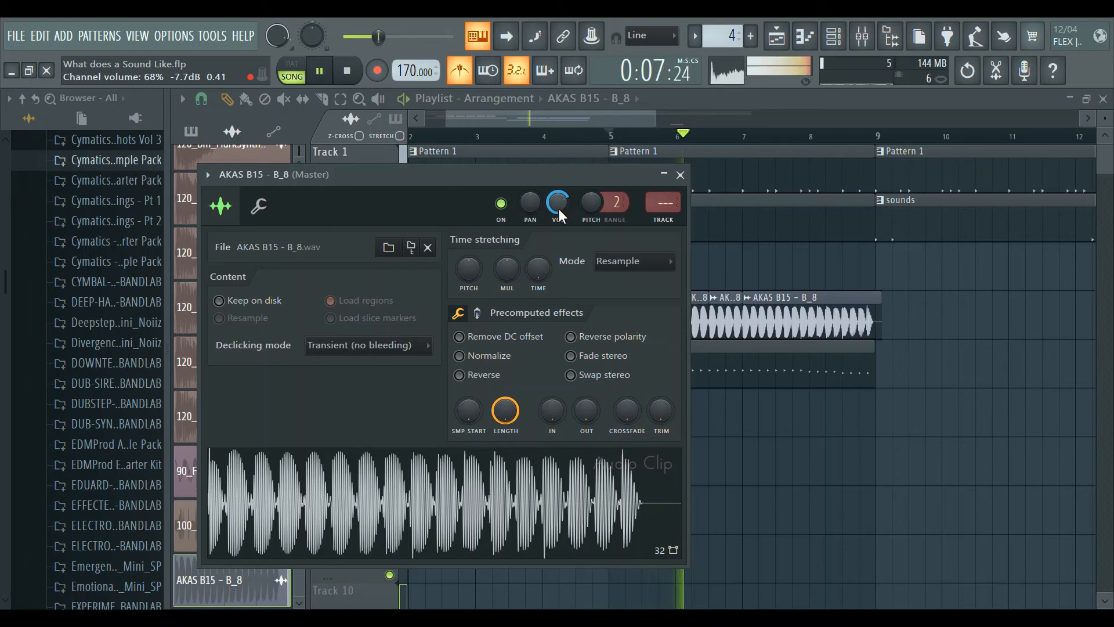
left_click_drag(558, 208, 558, 207)
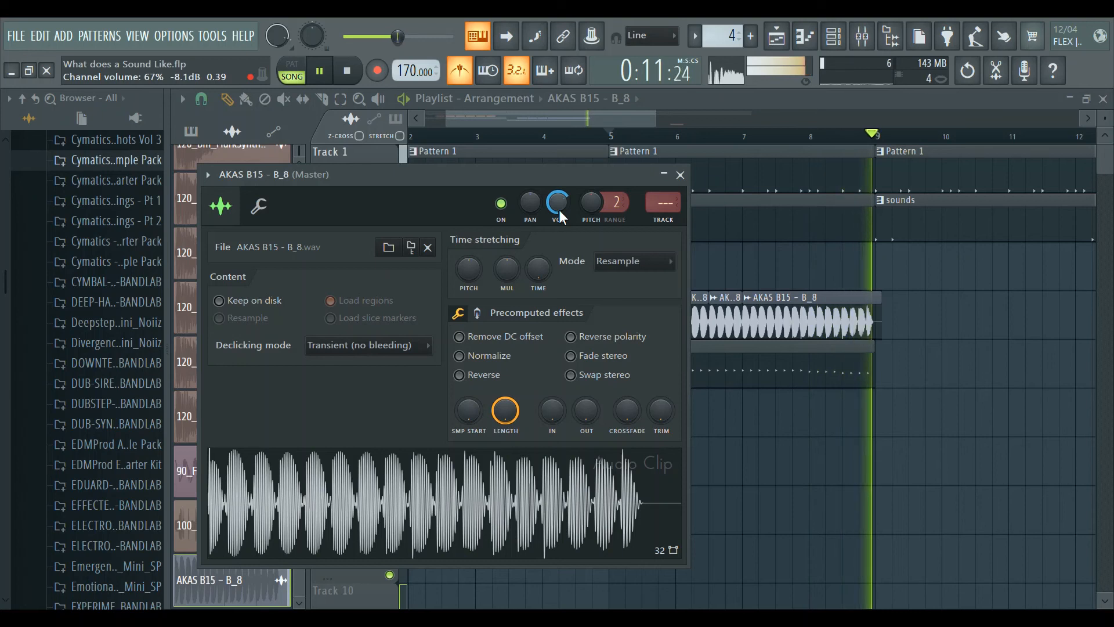
left_click(840, 383)
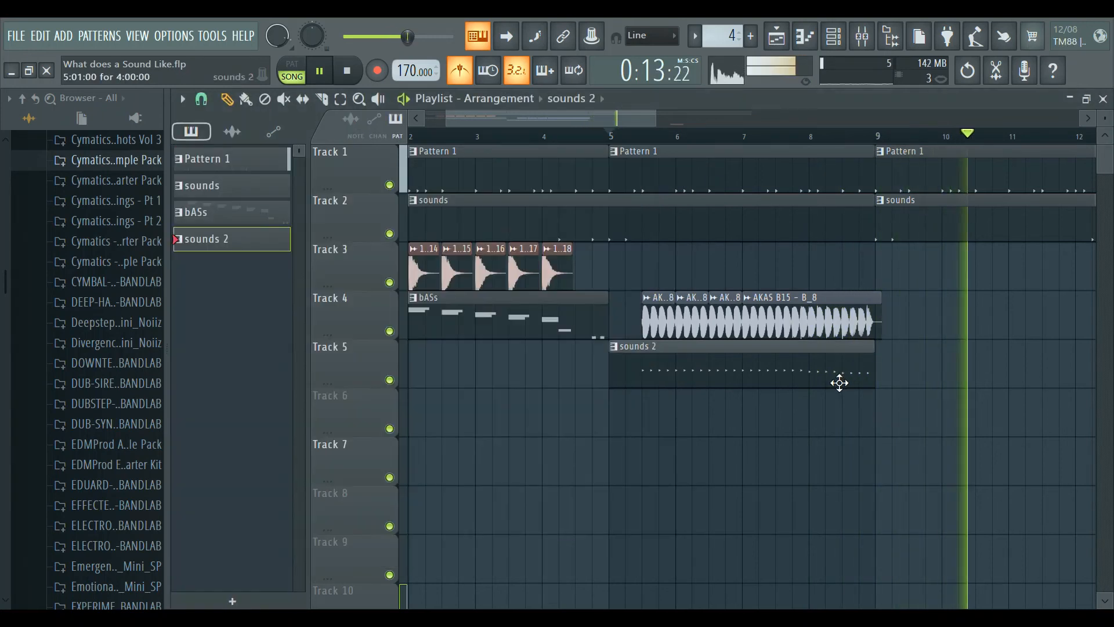
key("space")
Turn off the metronome and delete the audio clip at bar 13 on Track 7, placing the playhead in bar 11
left_click(460, 70)
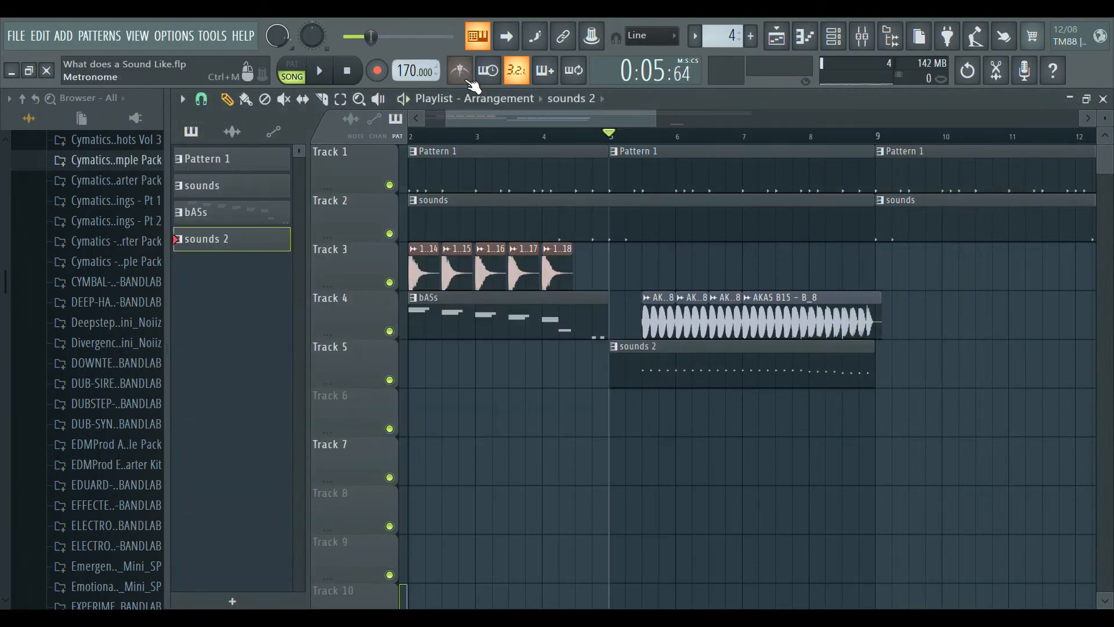
scroll(807, 155, "down", 2)
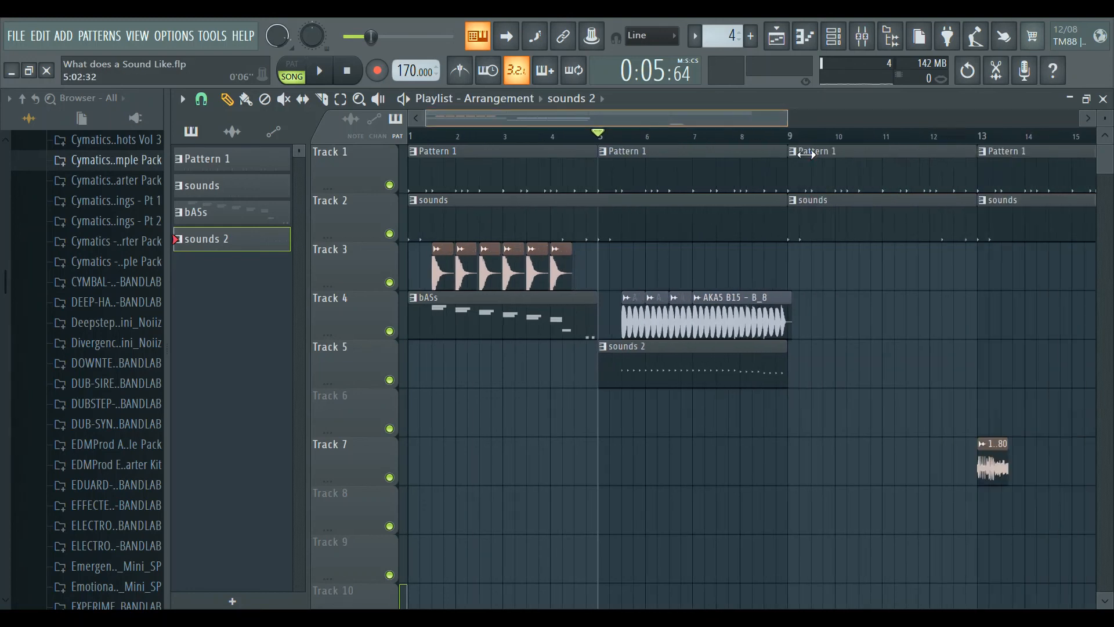
scroll(807, 155, "down", 2)
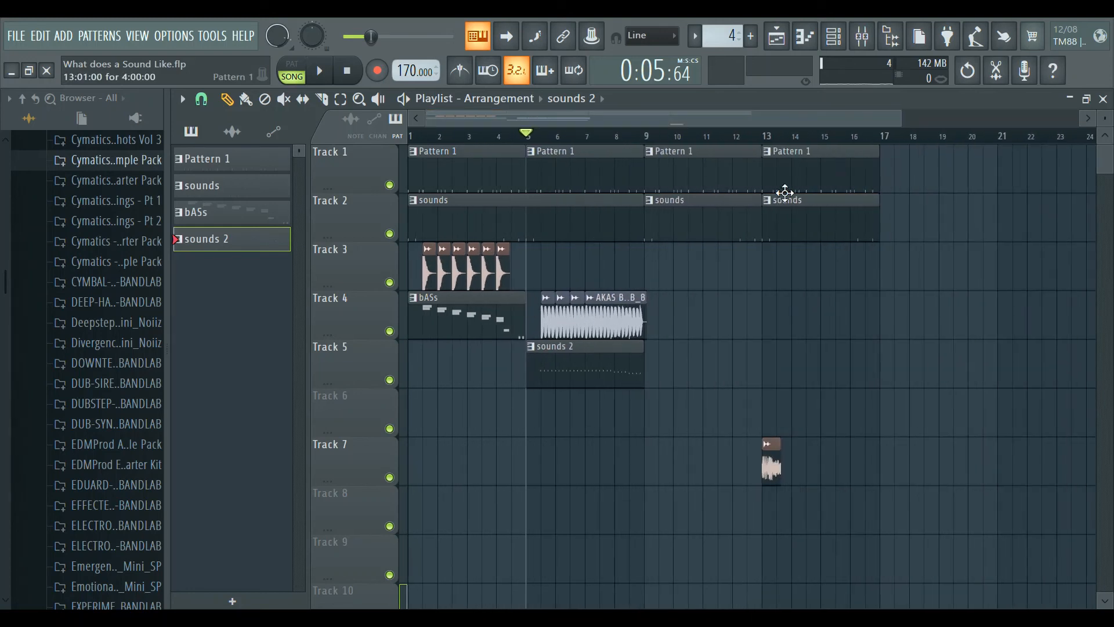
right_click(789, 476)
left_click(719, 129)
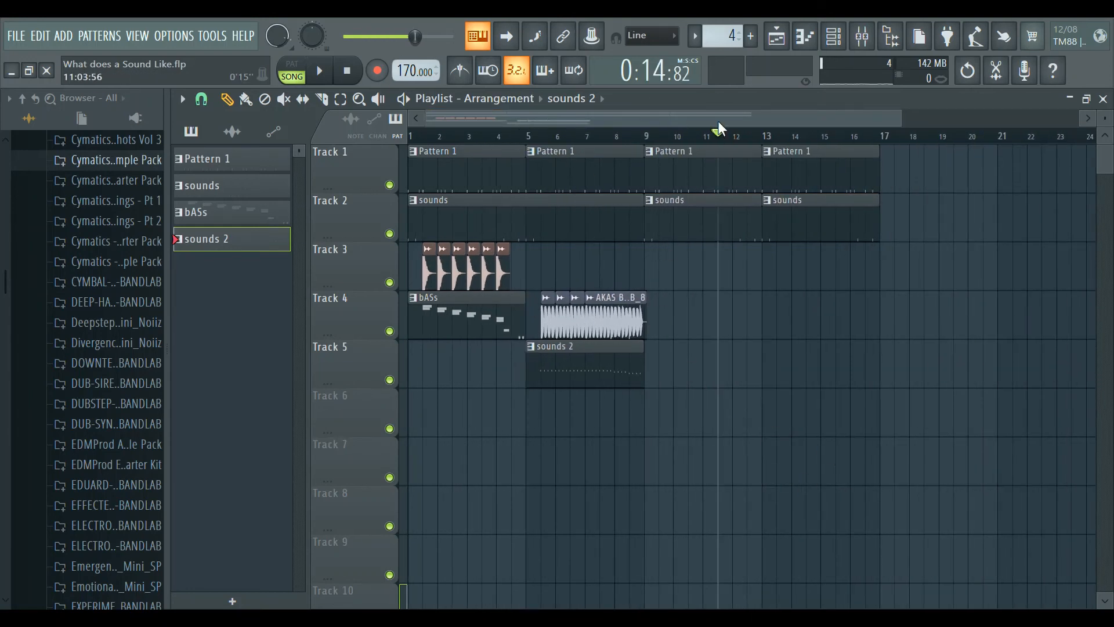
Return the playhead to the start and duplicate the Track 3 audio clips and the bASs pattern clip to bar 9
left_click_drag(531, 139, 372, 133)
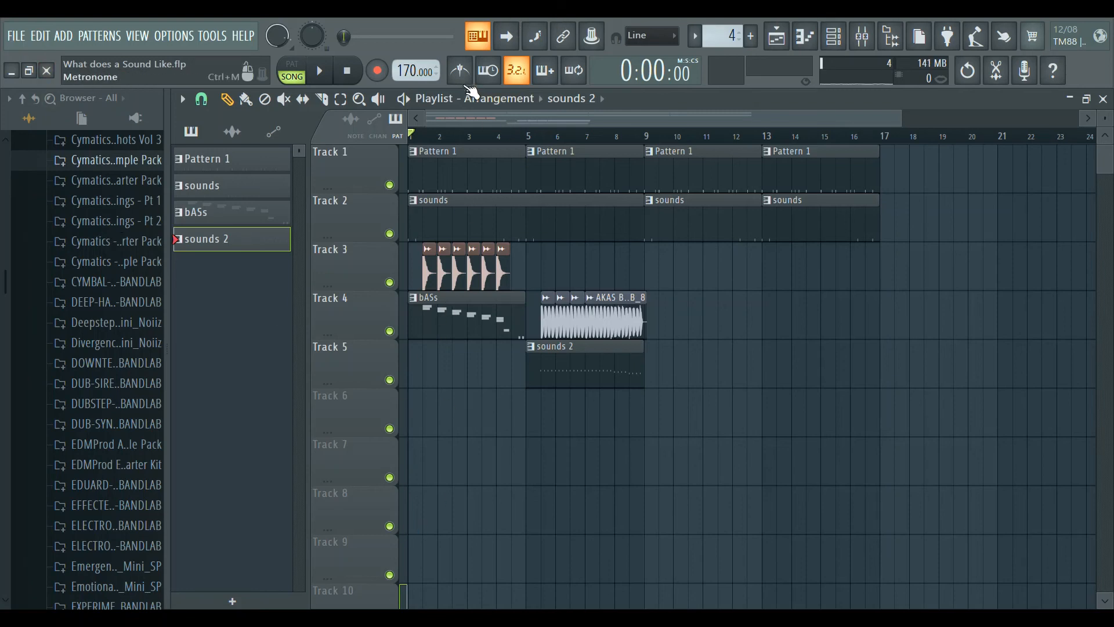
left_click(341, 99)
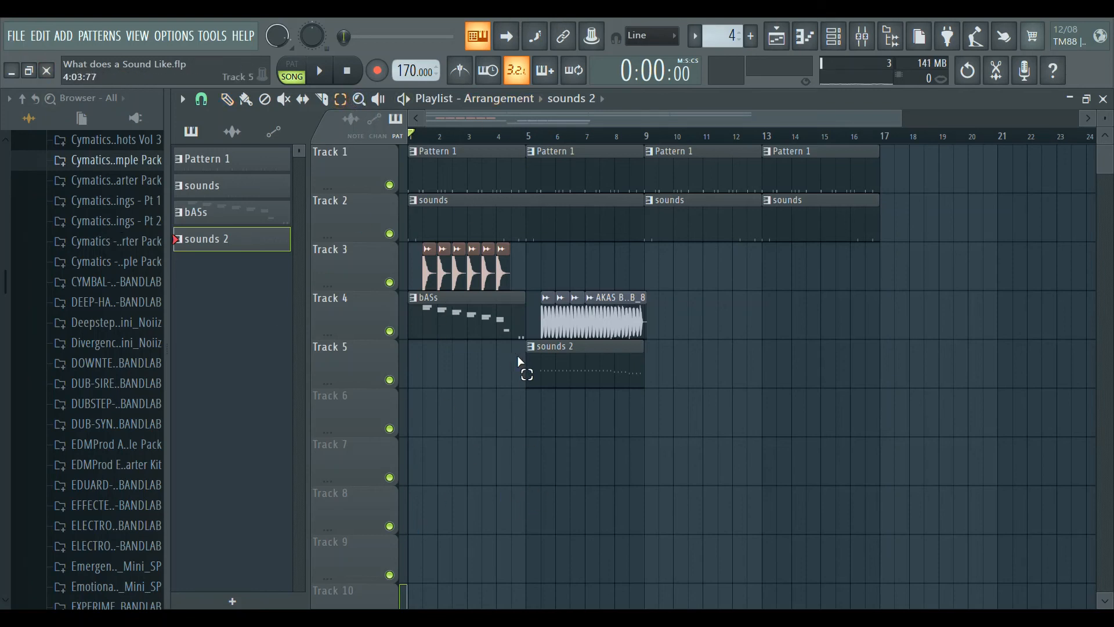
left_click_drag(520, 385, 438, 243)
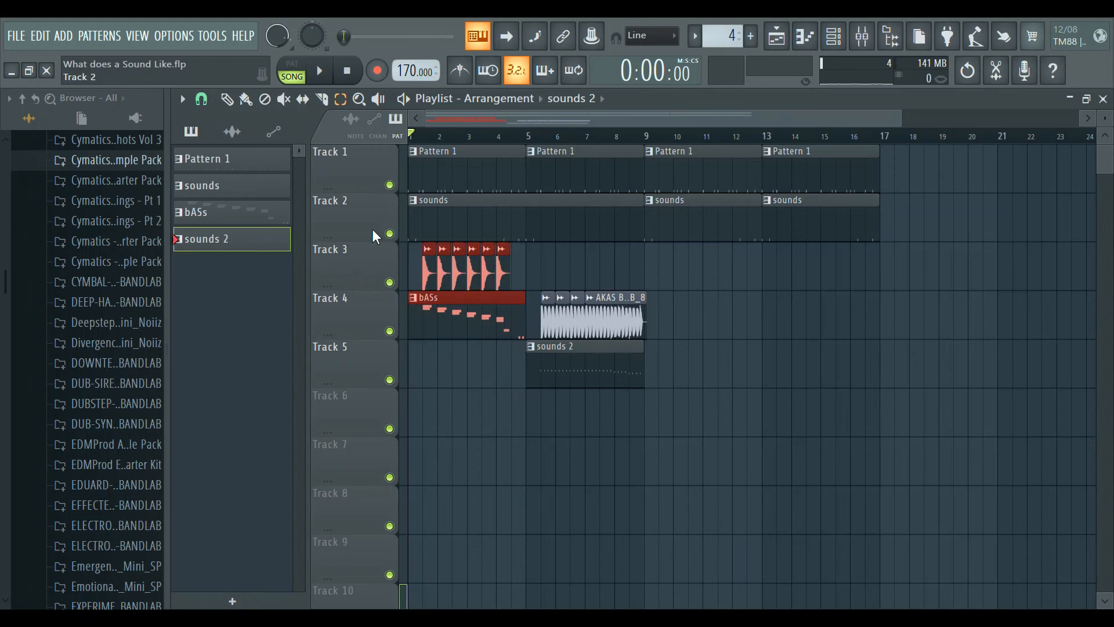
key("ctrl+b")
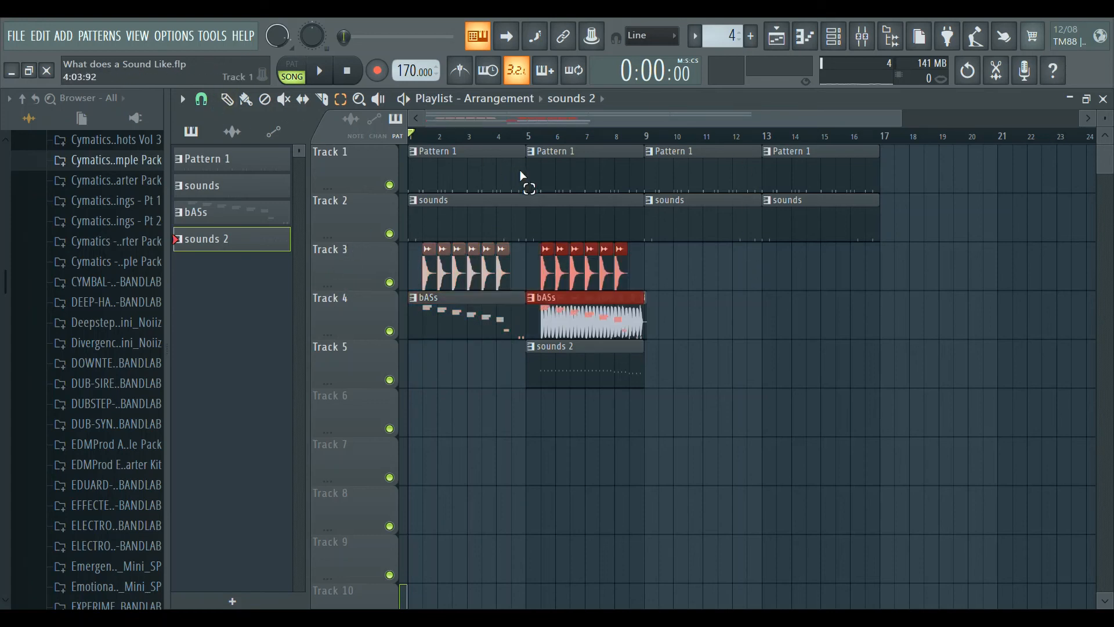
left_click(227, 100)
left_click_drag(566, 282, 692, 281)
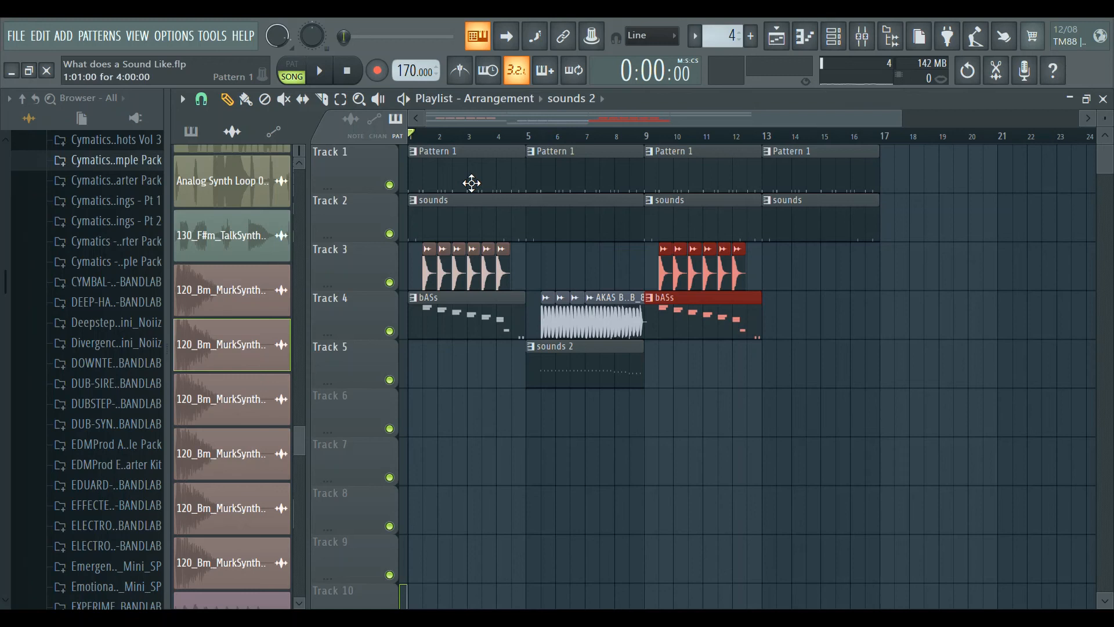
Replace the two sounds pattern clips at bars 9 and 13 on Track 2 with one clip spanning bars 9 to 16
right_click(763, 212)
right_click(704, 229)
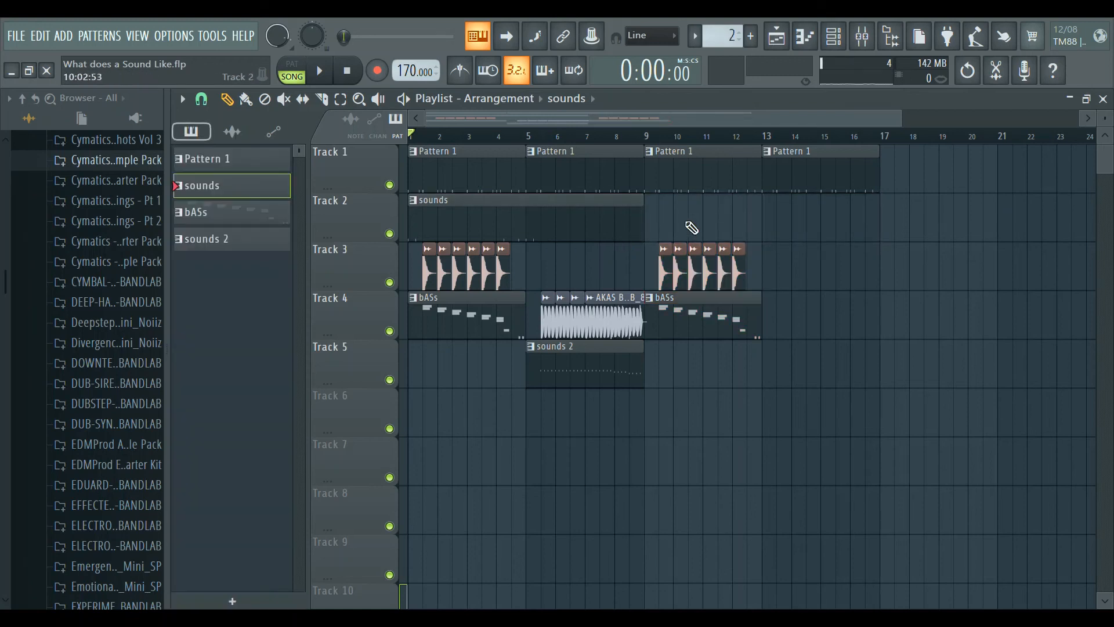
left_click(686, 222)
left_click_drag(761, 224, 731, 224)
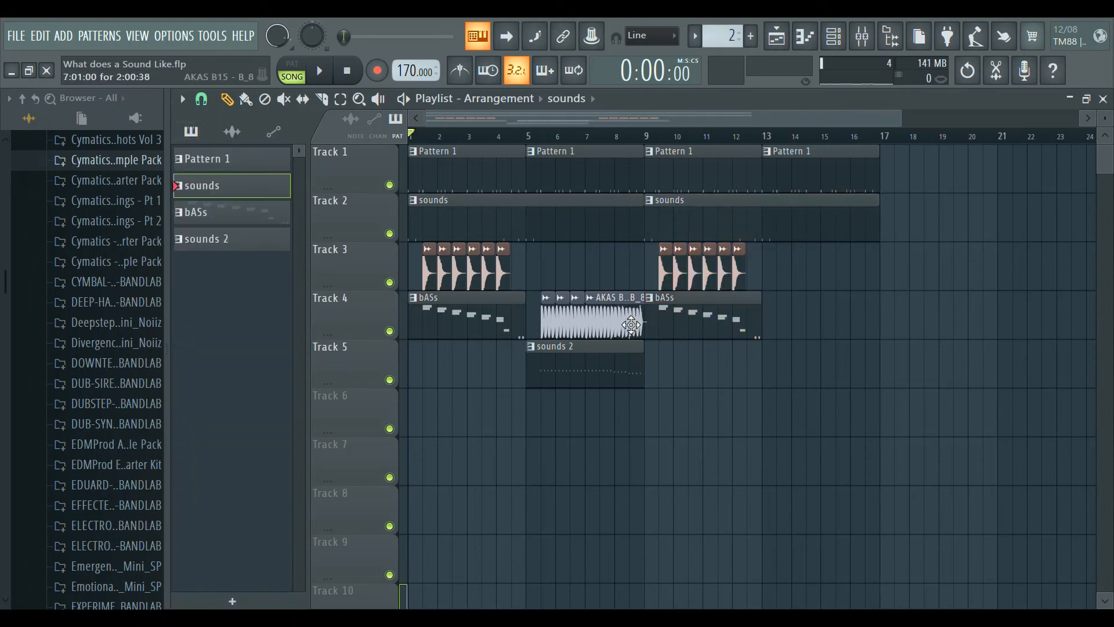
Duplicate the AKAS B15 - B_8 clips and the sounds 2 clip, moving the copies to around bar 13
left_click(340, 99)
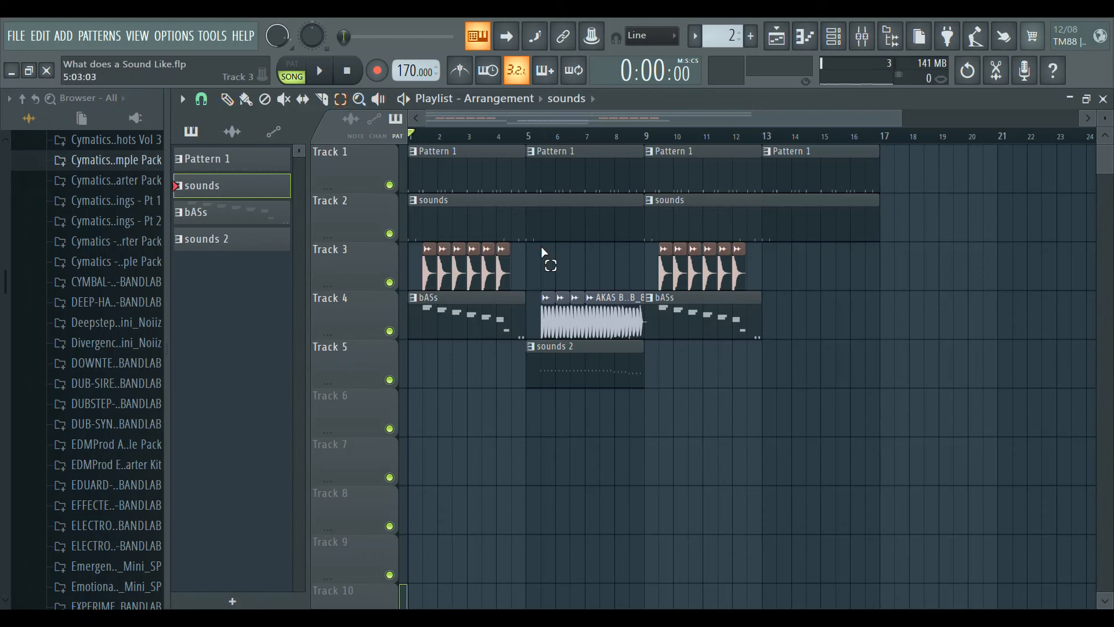
left_click_drag(544, 252, 629, 427)
key("ctrl+b")
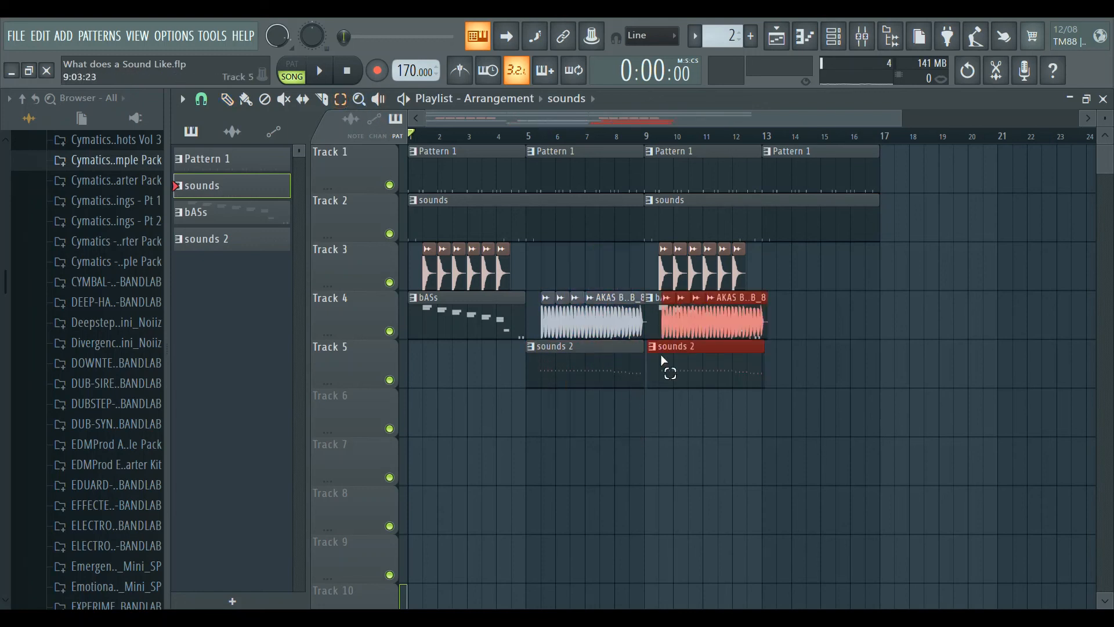
left_click(226, 99)
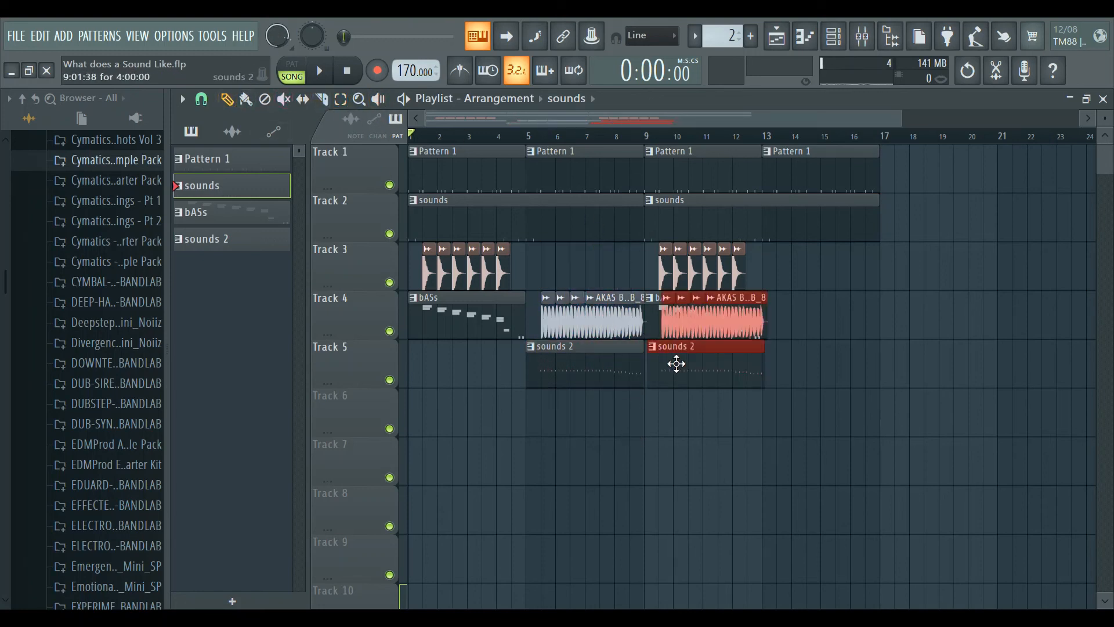
left_click_drag(677, 363, 795, 385)
Align the start of the copied sounds 2 clip and its AKAS clips exactly with the start of bar 13
left_click_drag(651, 120, 1096, 110)
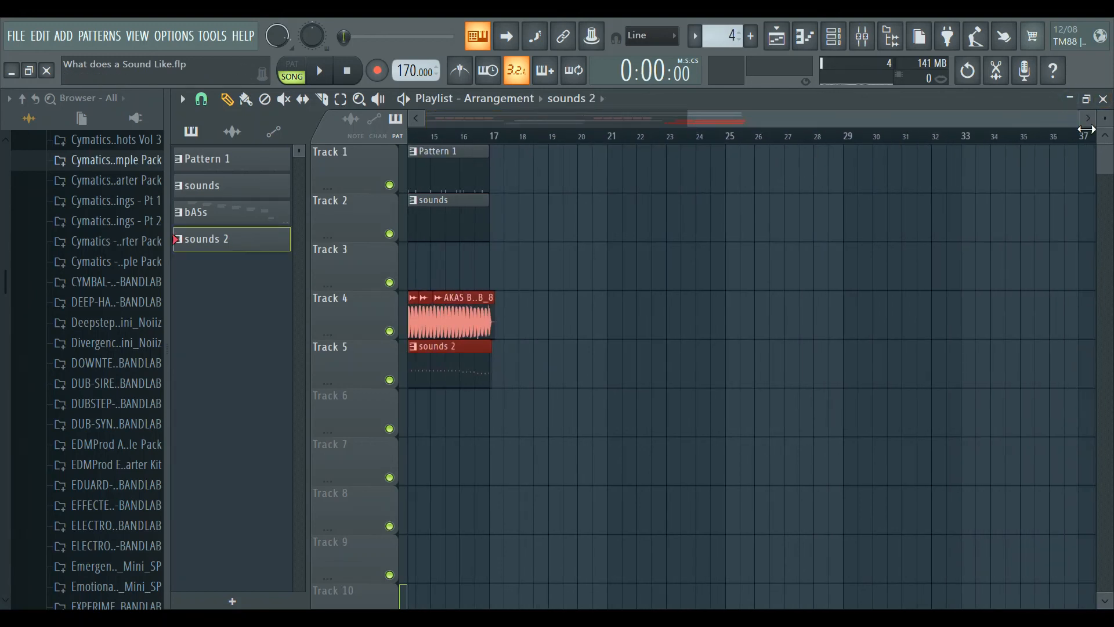
left_click_drag(1078, 122, 611, 174)
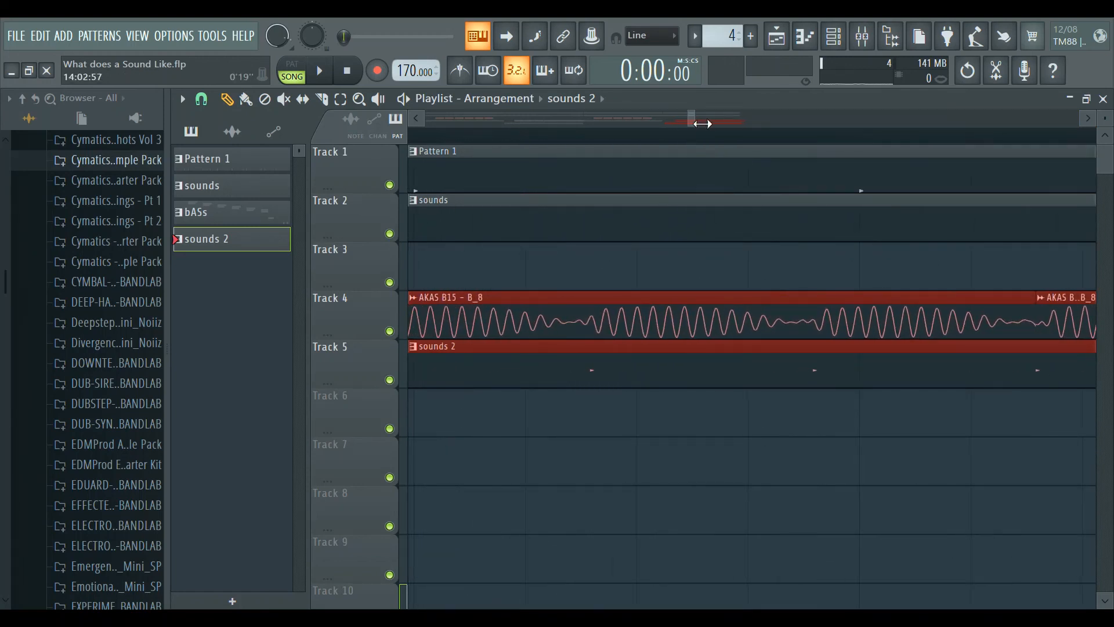
left_click_drag(694, 127, 666, 130)
left_click_drag(617, 382, 756, 371)
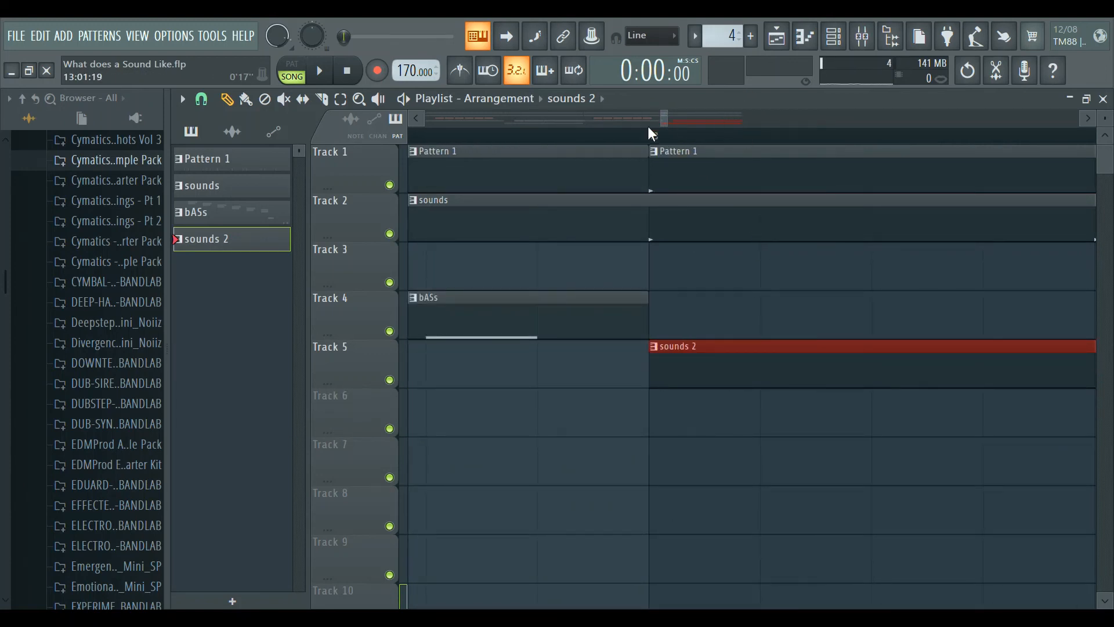
left_click_drag(669, 120, 983, 125)
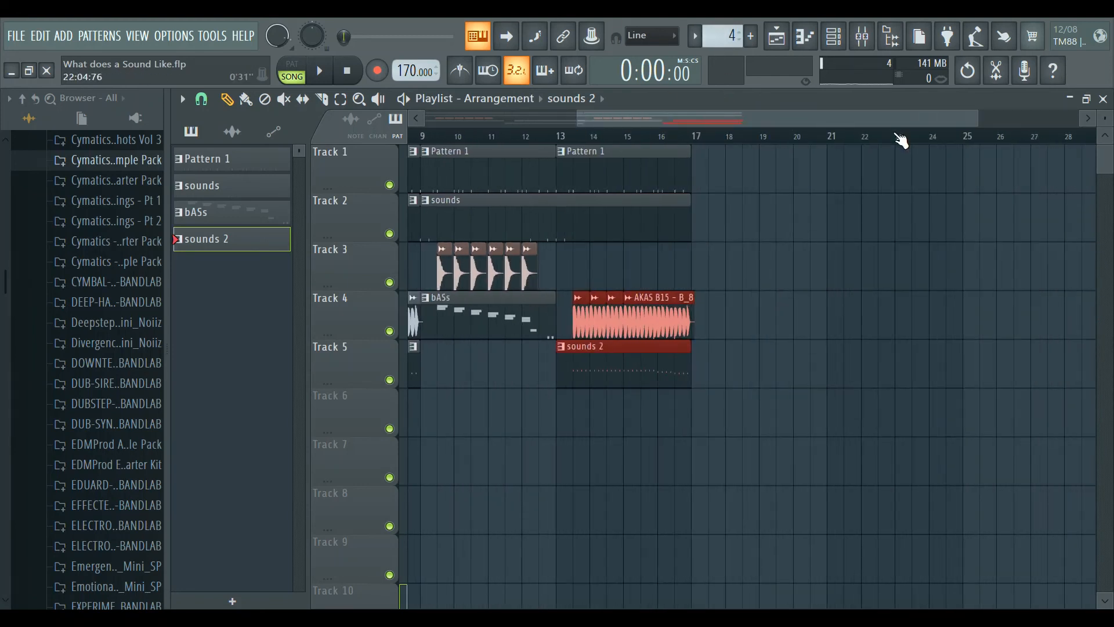
Clear the clip selection and play the whole arrangement from bar 1
left_click_drag(887, 124, 552, 134)
left_click_drag(833, 119, 1084, 118)
left_click(460, 139)
left_click_drag(459, 139, 325, 165)
left_click(420, 142)
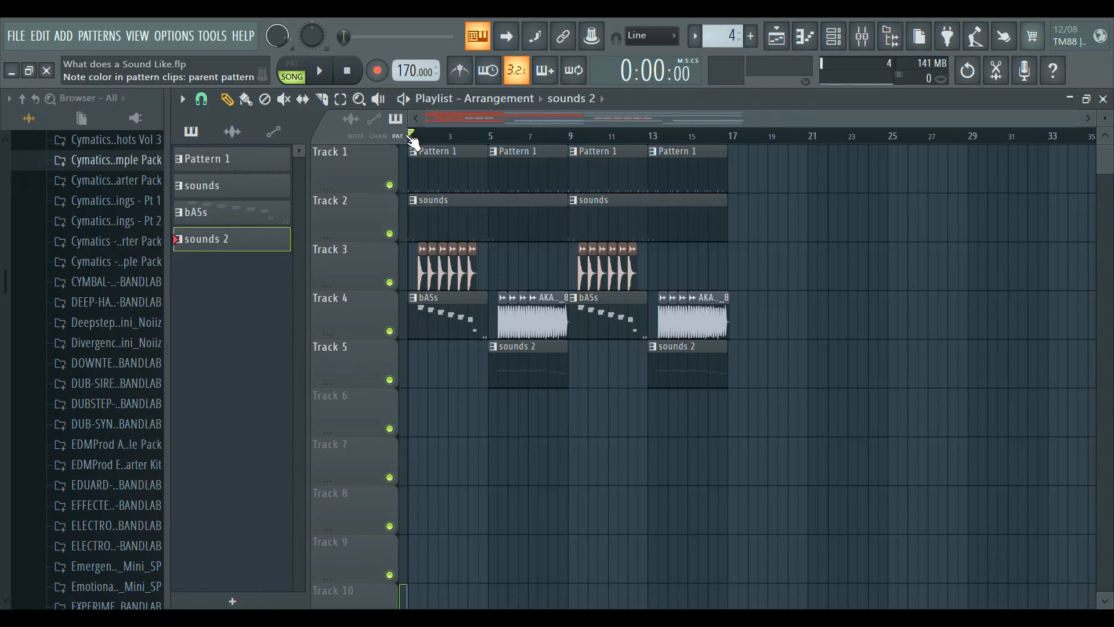
key("space")
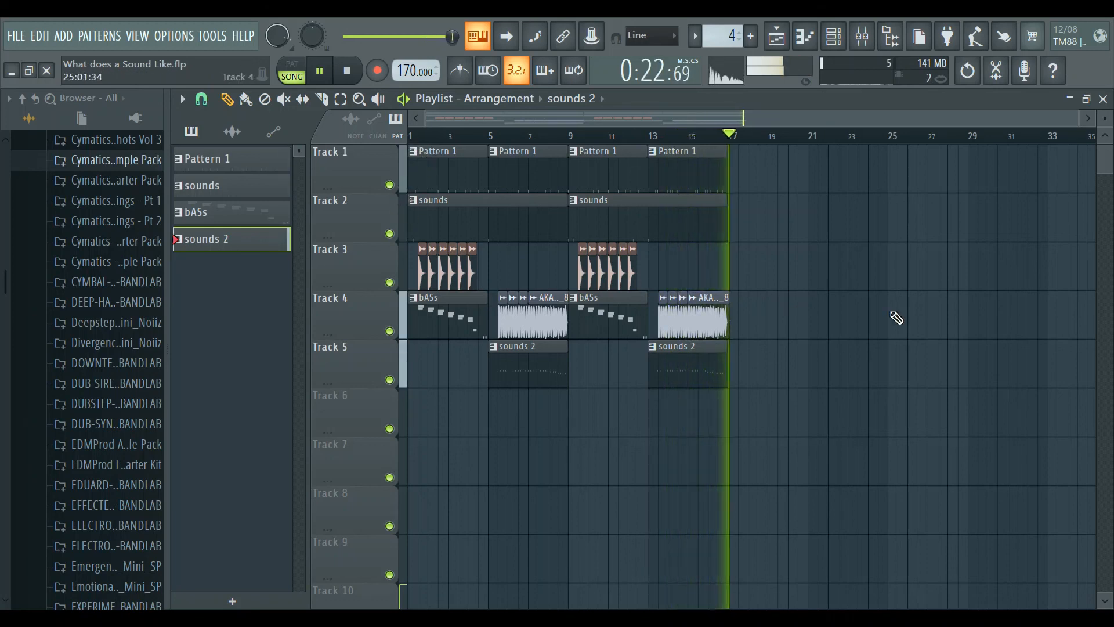
Open the sounds pattern in the Channel rack and stop playback
double_click(480, 234)
left_click_drag(542, 155, 402, 115)
left_click(322, 116)
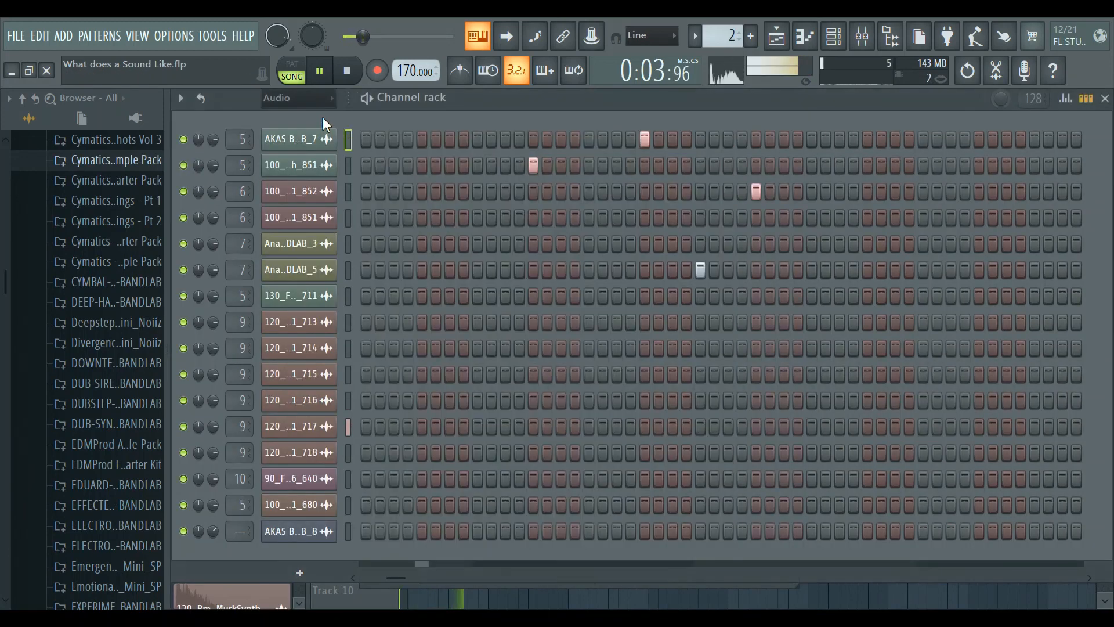
key("space")
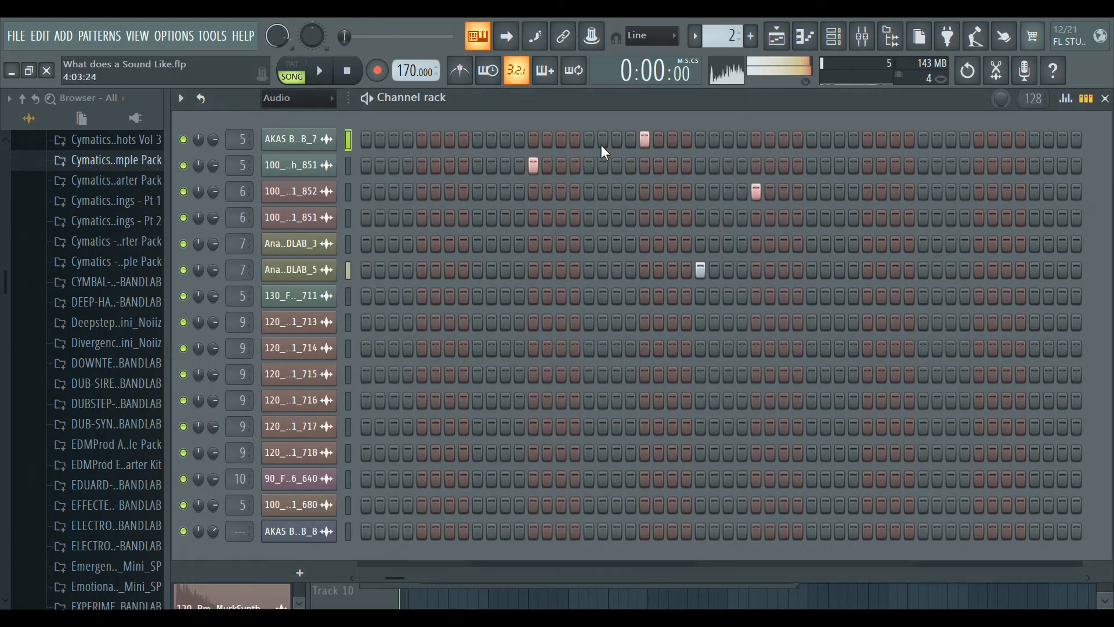
Inspect and audition the AKAS B15 - B_7, 100_ D_AcidKindaSynth_851 and the two 100_D_EvilBass_01 samples
left_click(328, 143)
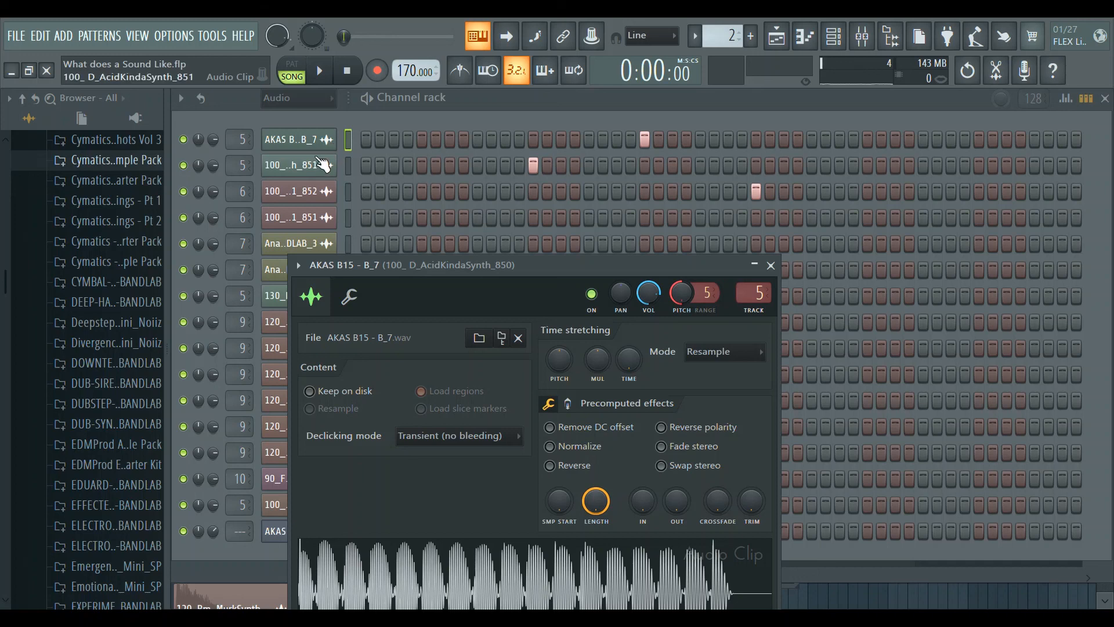
left_click(327, 166)
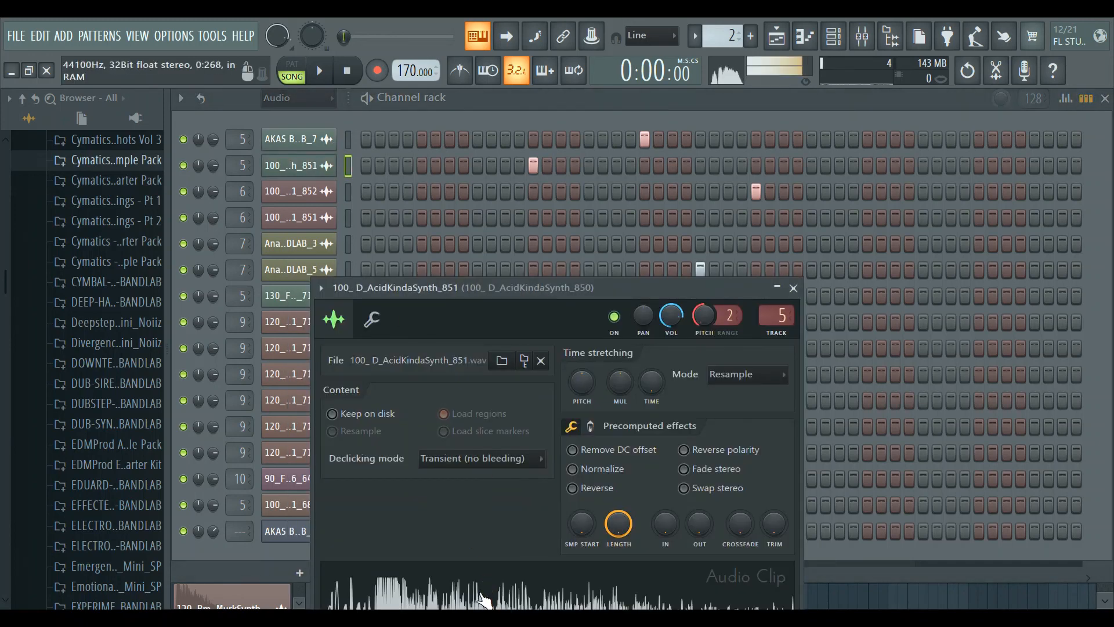
left_click(327, 139)
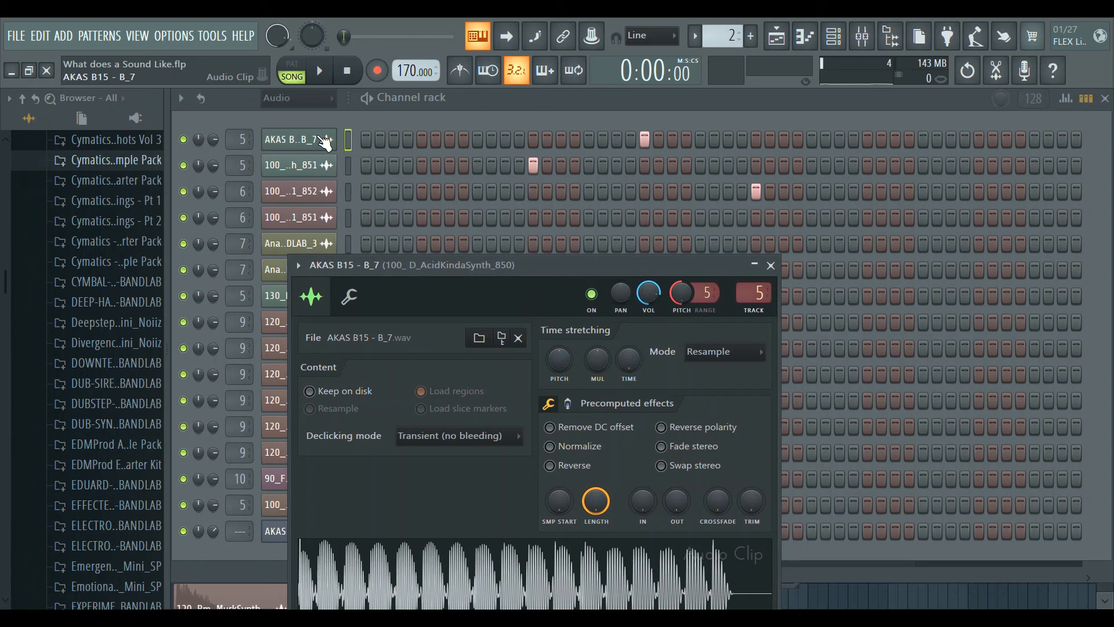
left_click(305, 191)
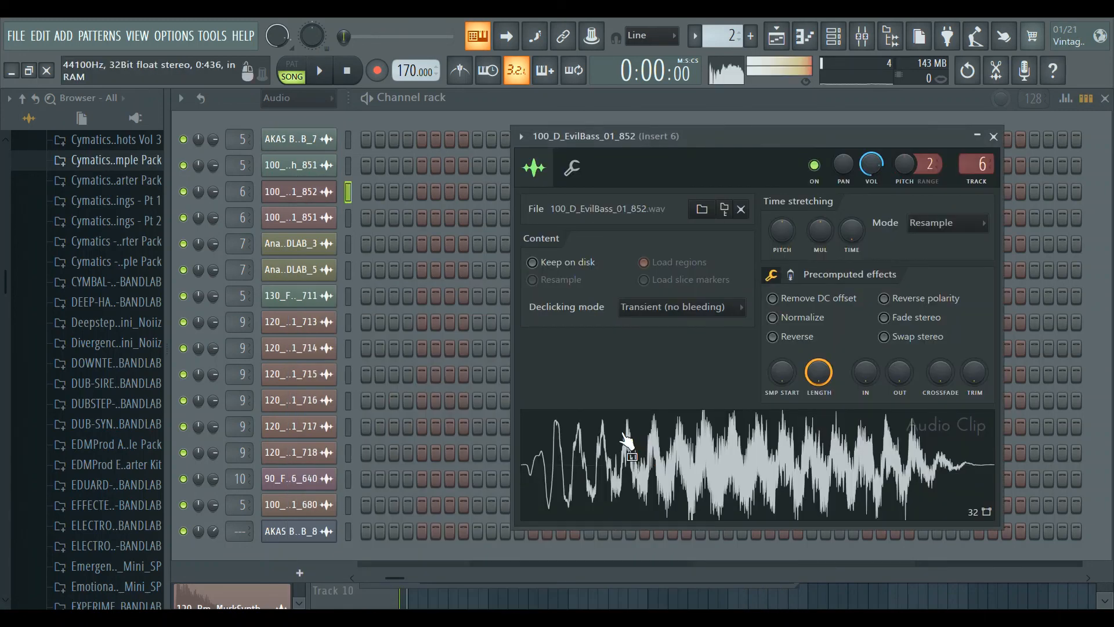
left_click(312, 222)
left_click(526, 459)
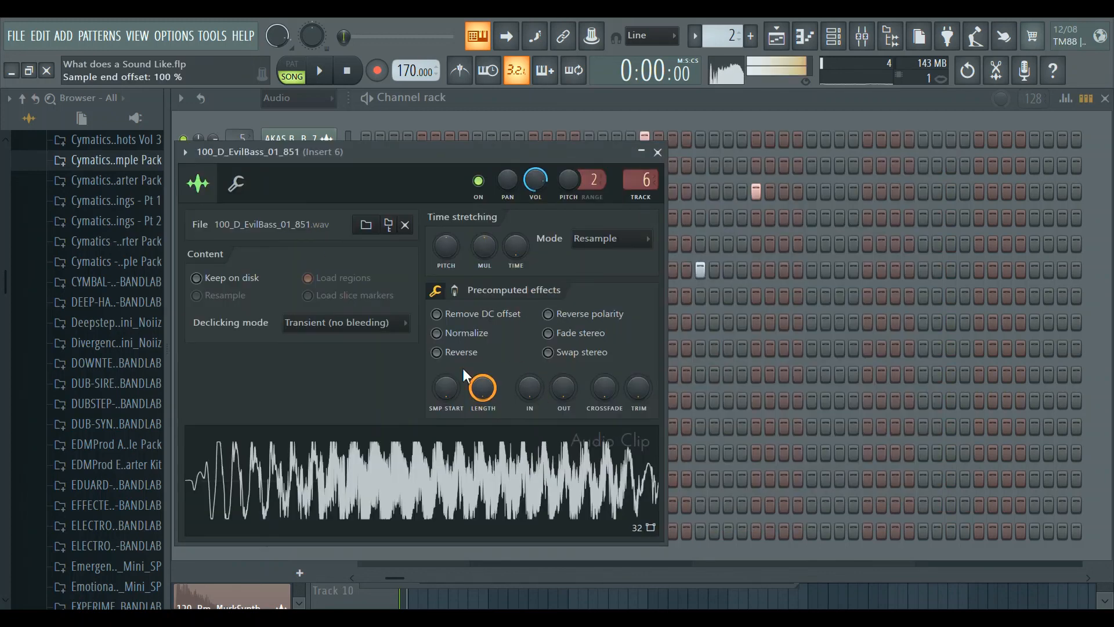
left_click(505, 107)
left_click(306, 144)
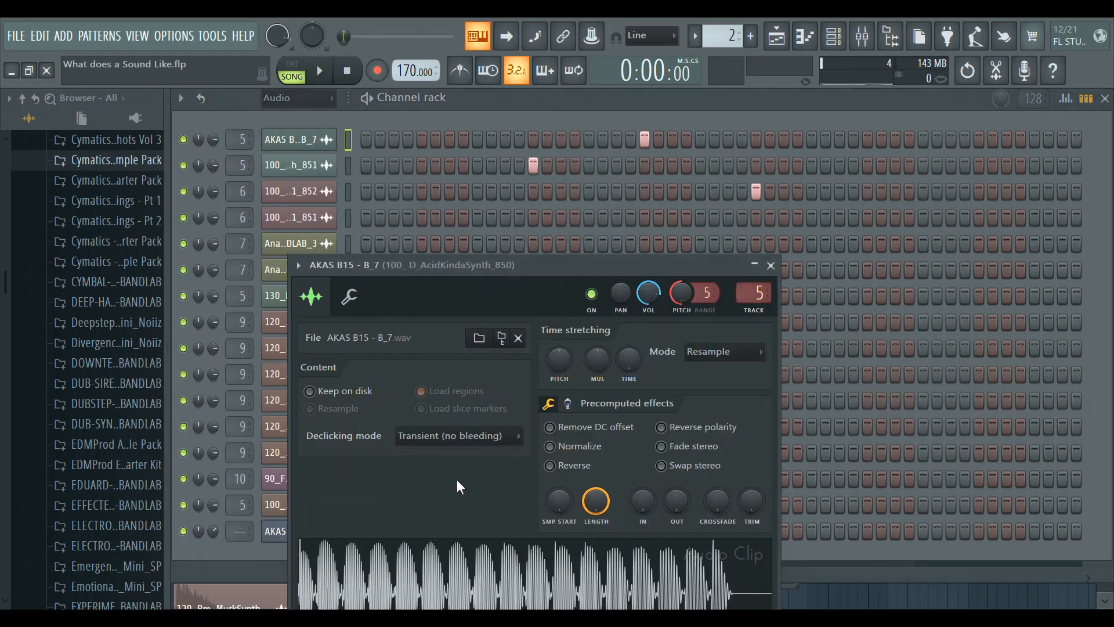
left_click(311, 162)
left_click(466, 593)
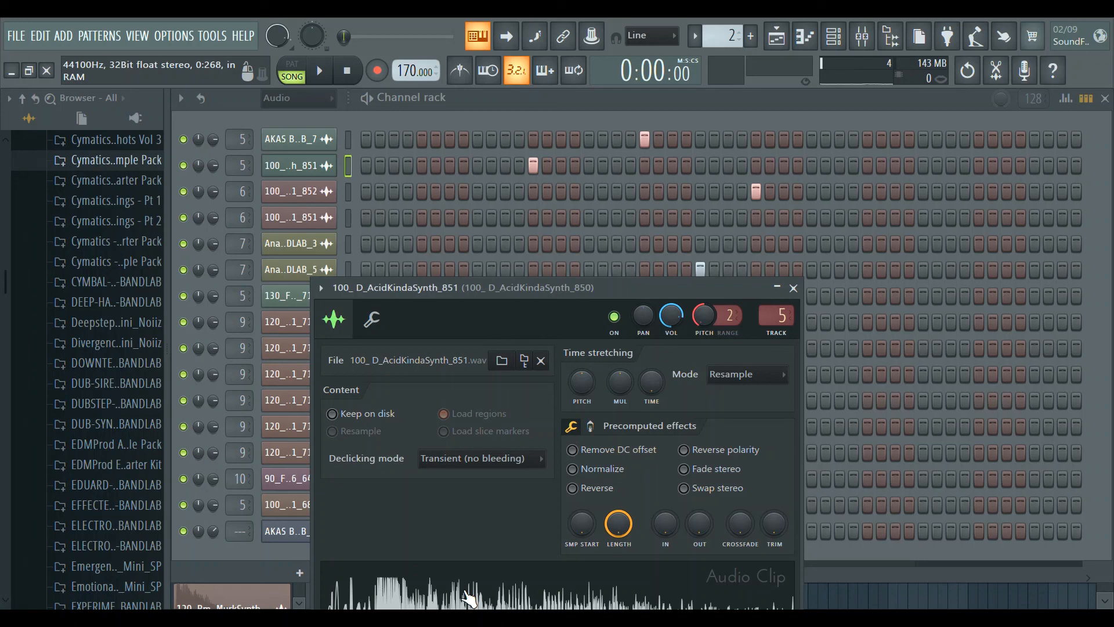
Browse the sample pack folders for a sound to replace the AKAS B15 - B_7 sample
left_click(152, 202)
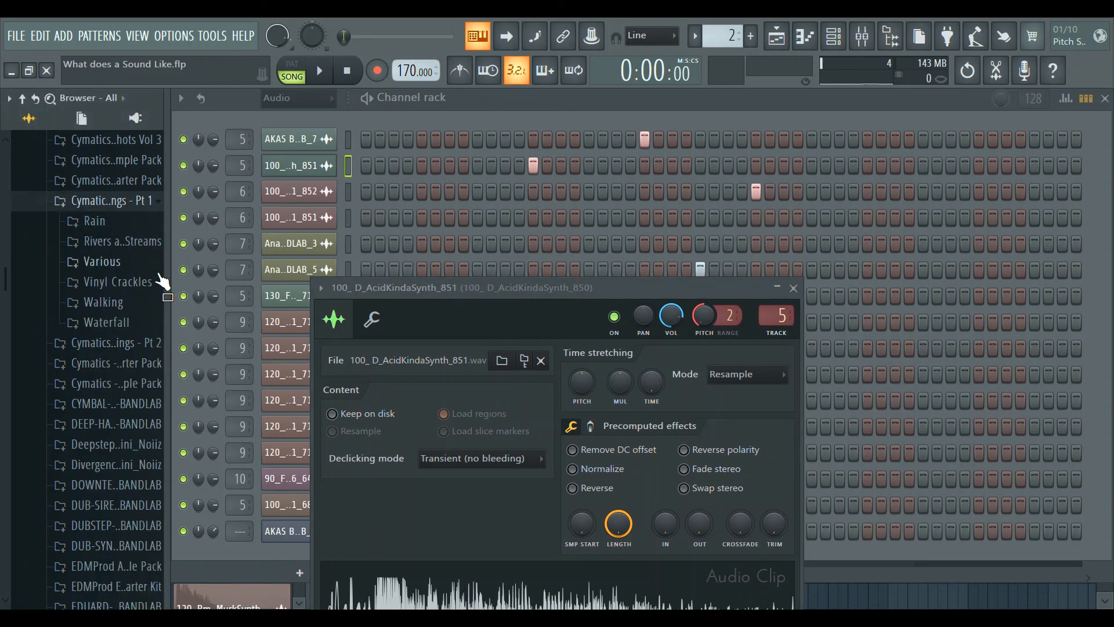
left_click(147, 203)
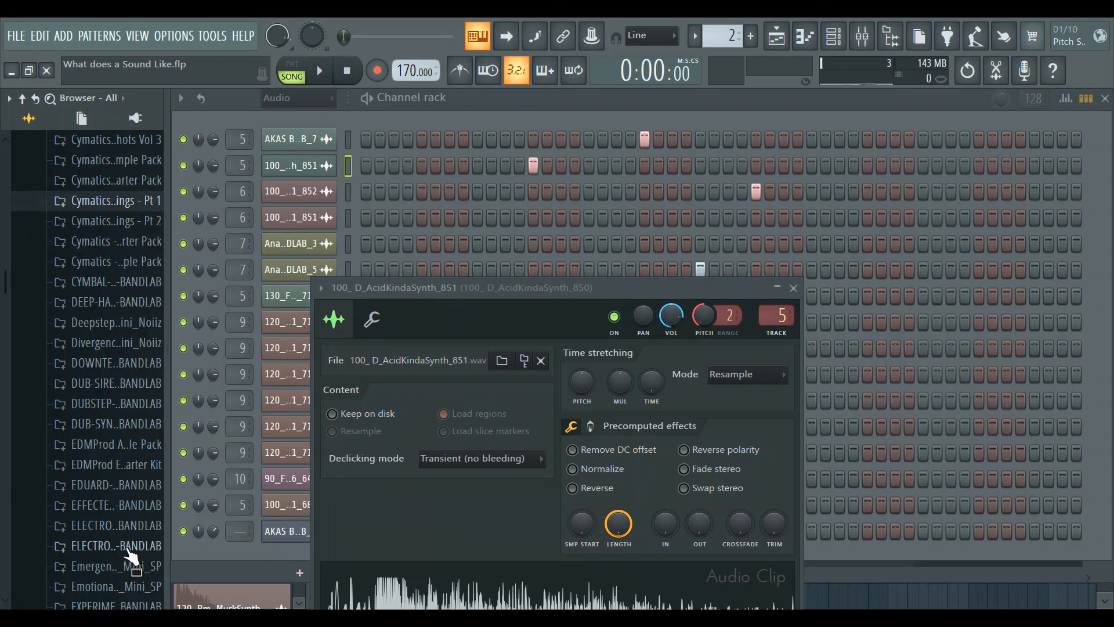
scroll(93, 372, "down", 10)
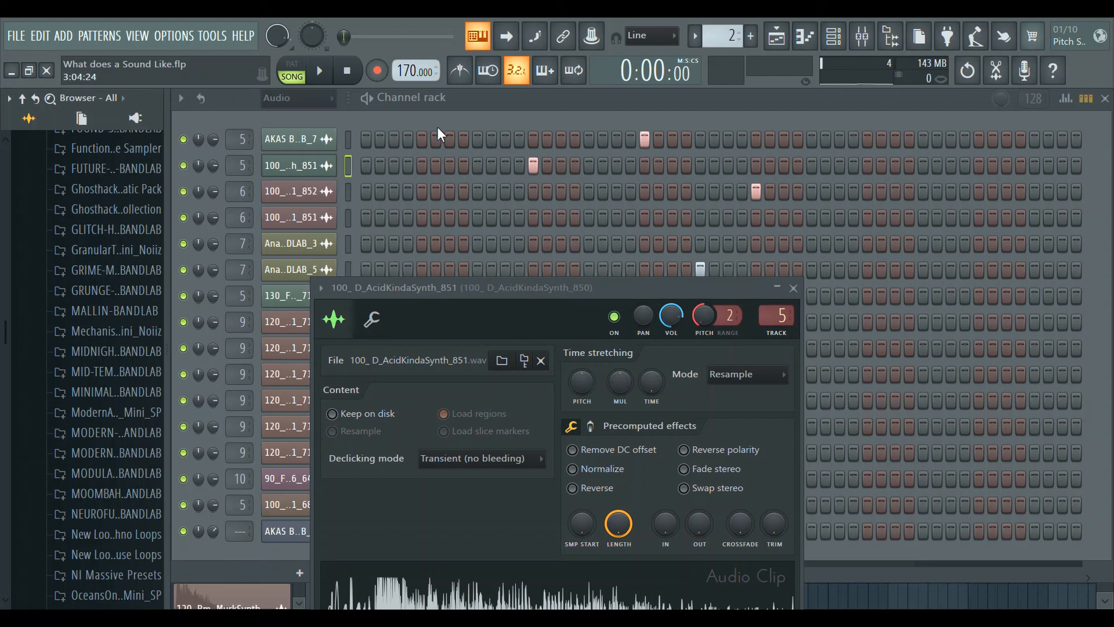
left_click(299, 139)
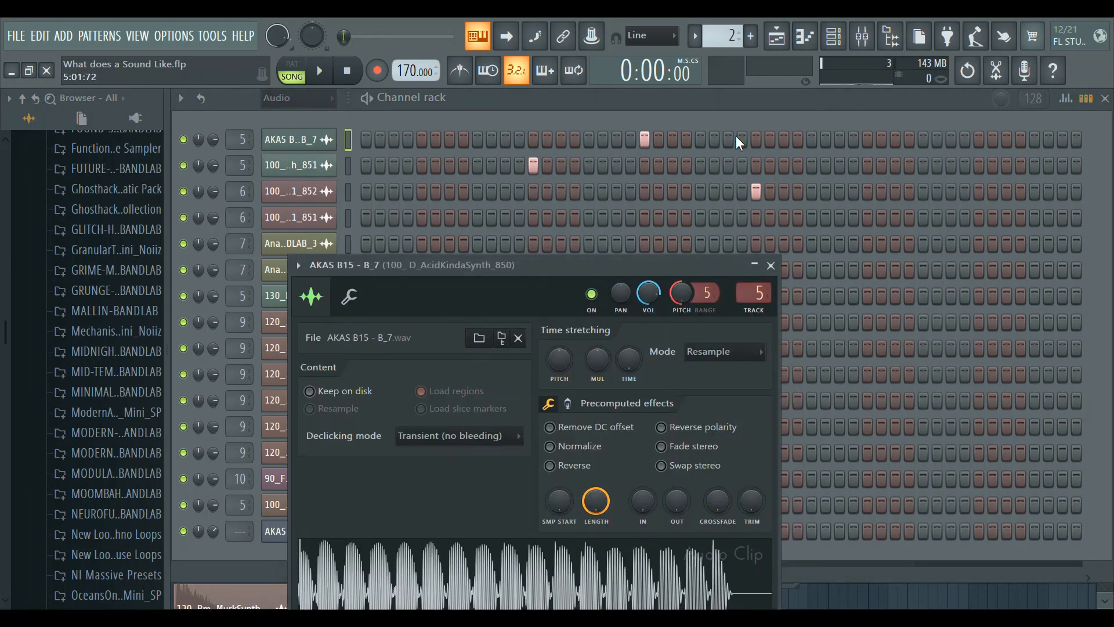
left_click(312, 141)
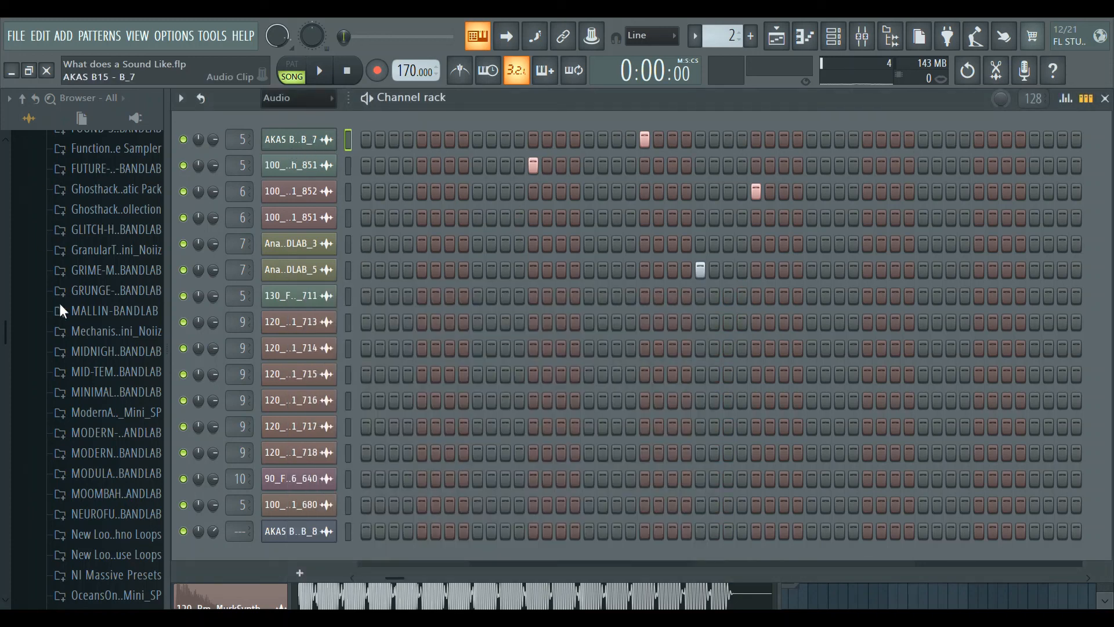
left_click(92, 373)
left_click(117, 142)
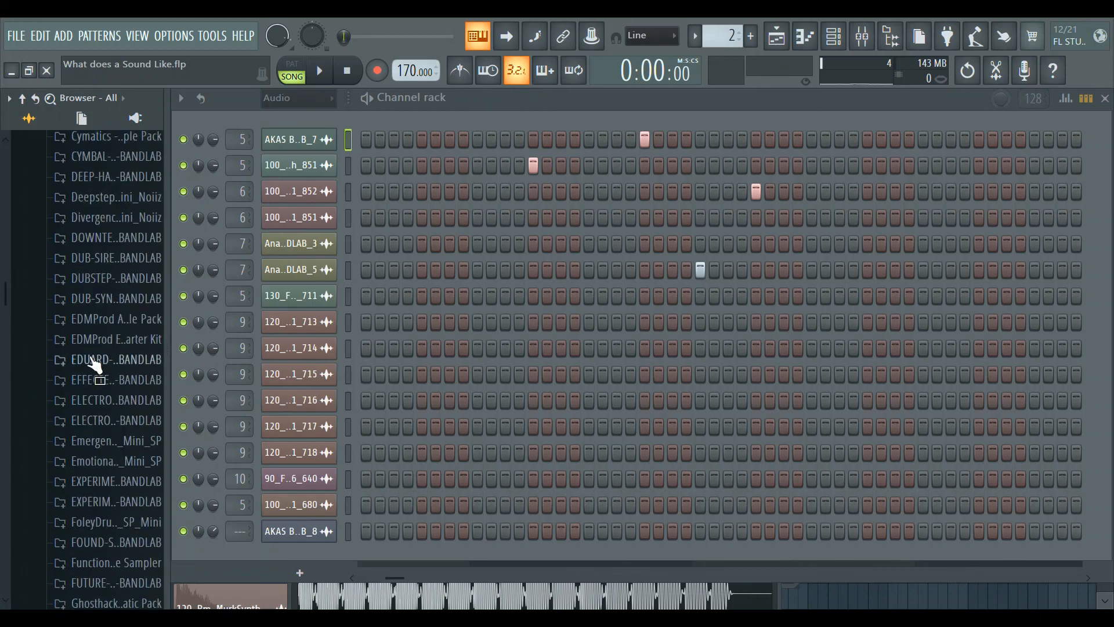
scroll(93, 366, "up", 10)
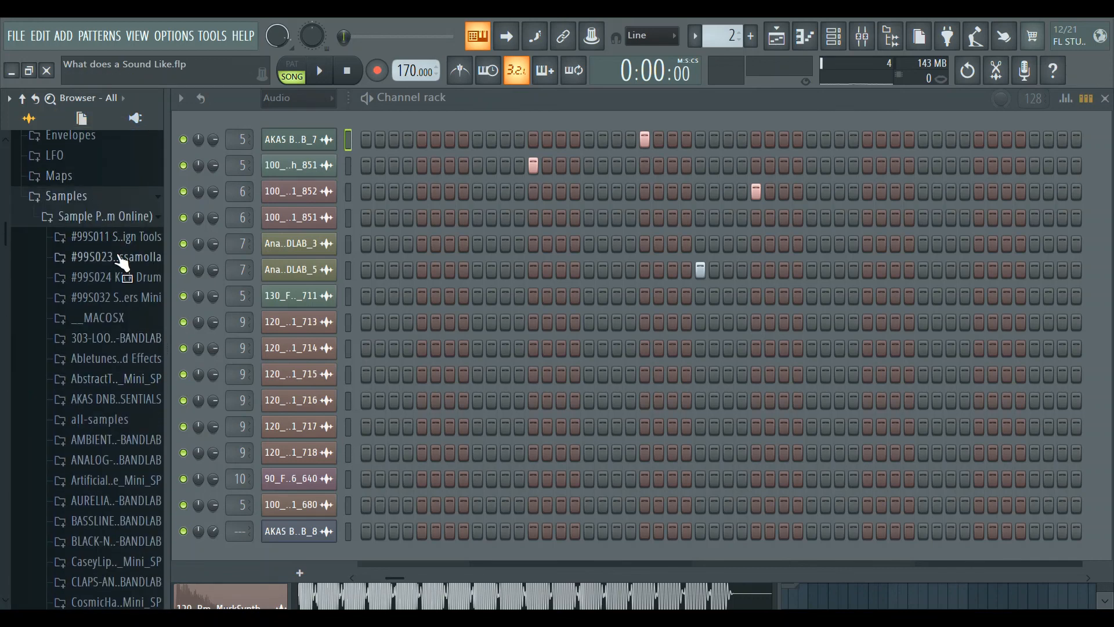
Replace the AKAS B15 - B_7 channel's sample with bits_piece_13 from the #99S011 pack's Bits & Pieces folder during playback, then stop
left_click(107, 237)
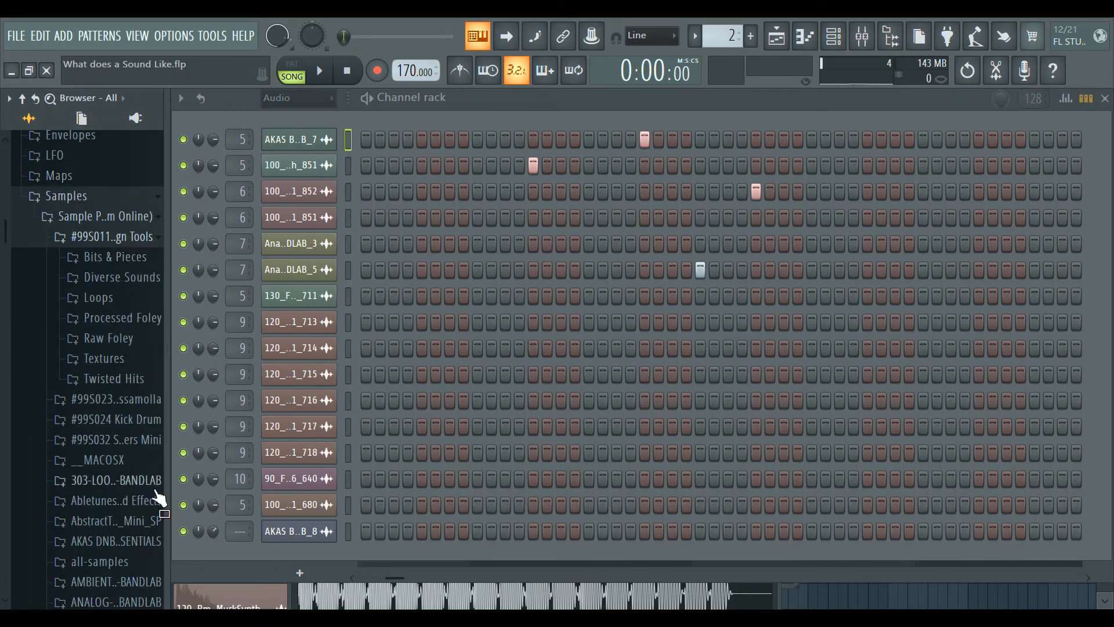
key("space")
left_click(123, 259)
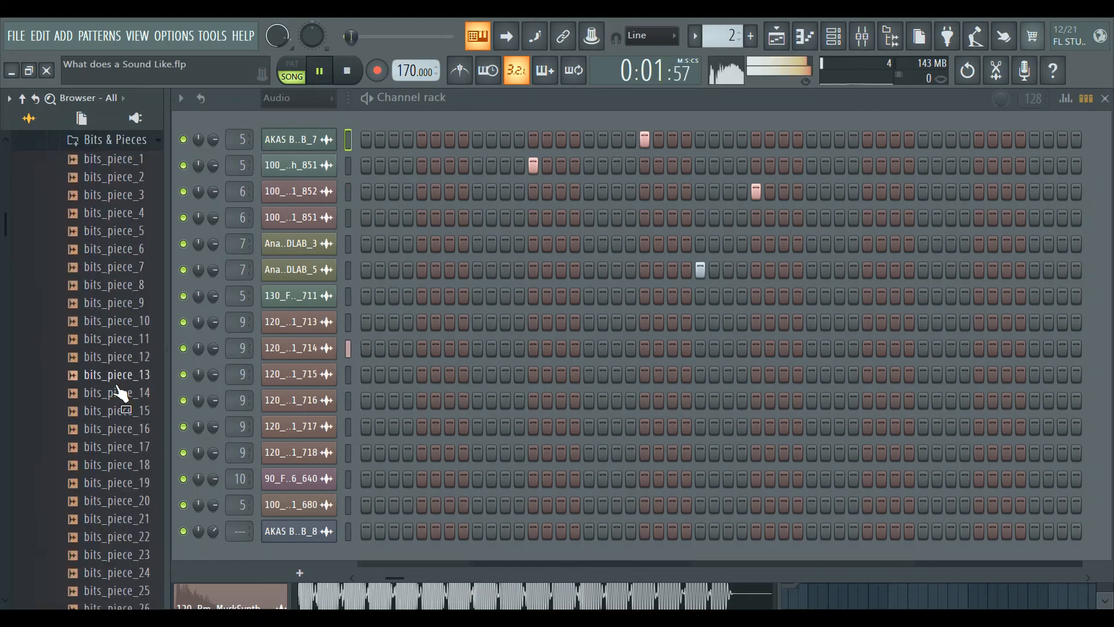
left_click_drag(120, 385, 299, 142)
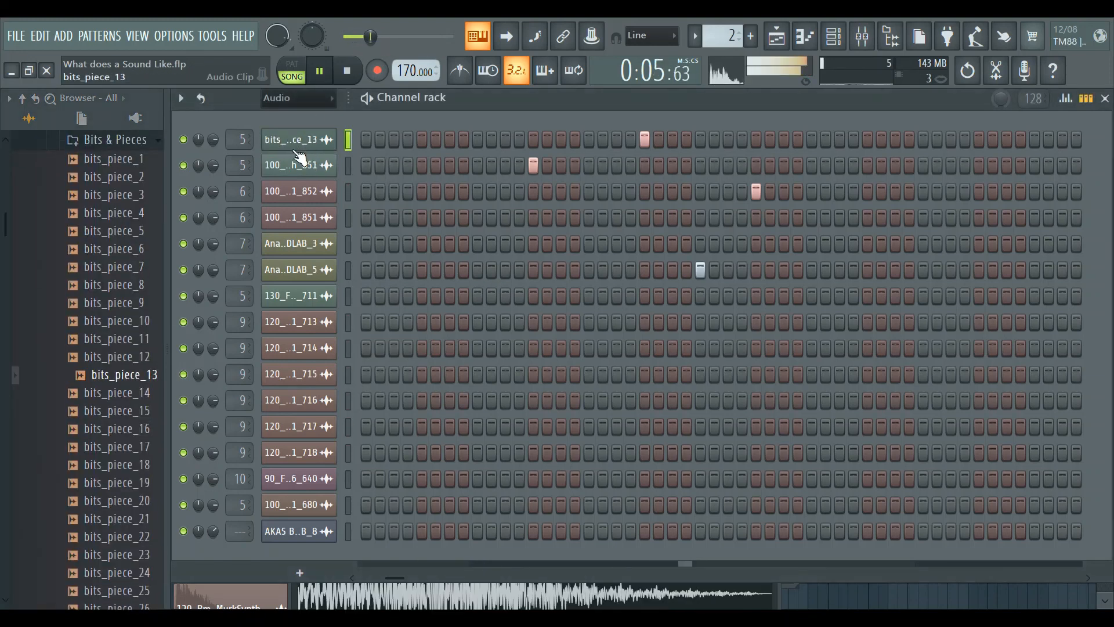
key("space")
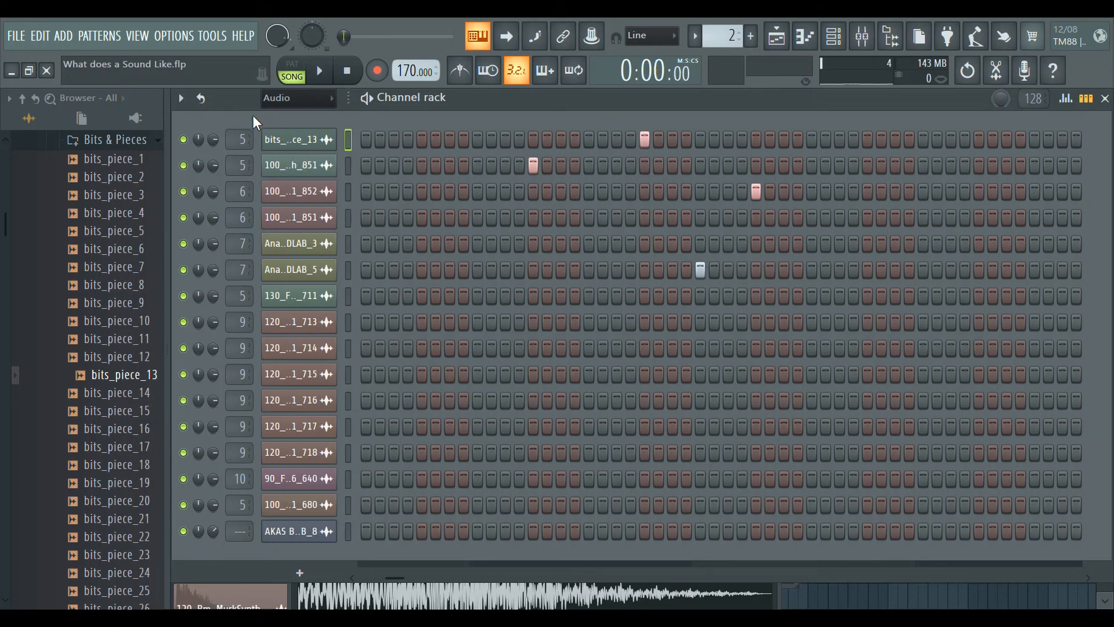
Play the arrangement with the bits_piece_13 sample, stop it and return to the Playlist
key("space")
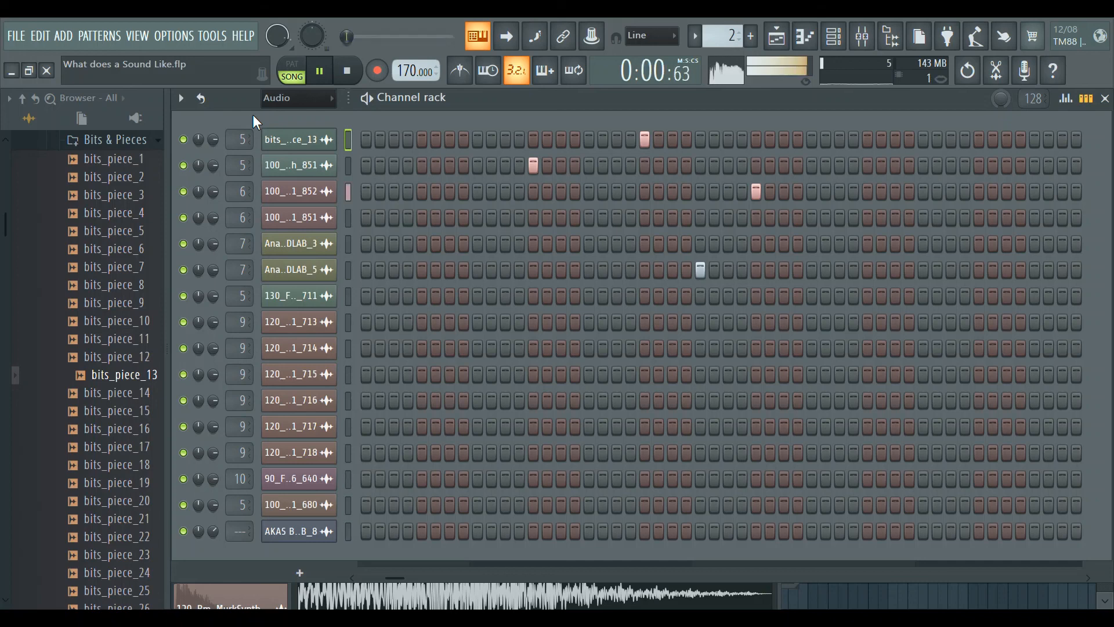
key("space")
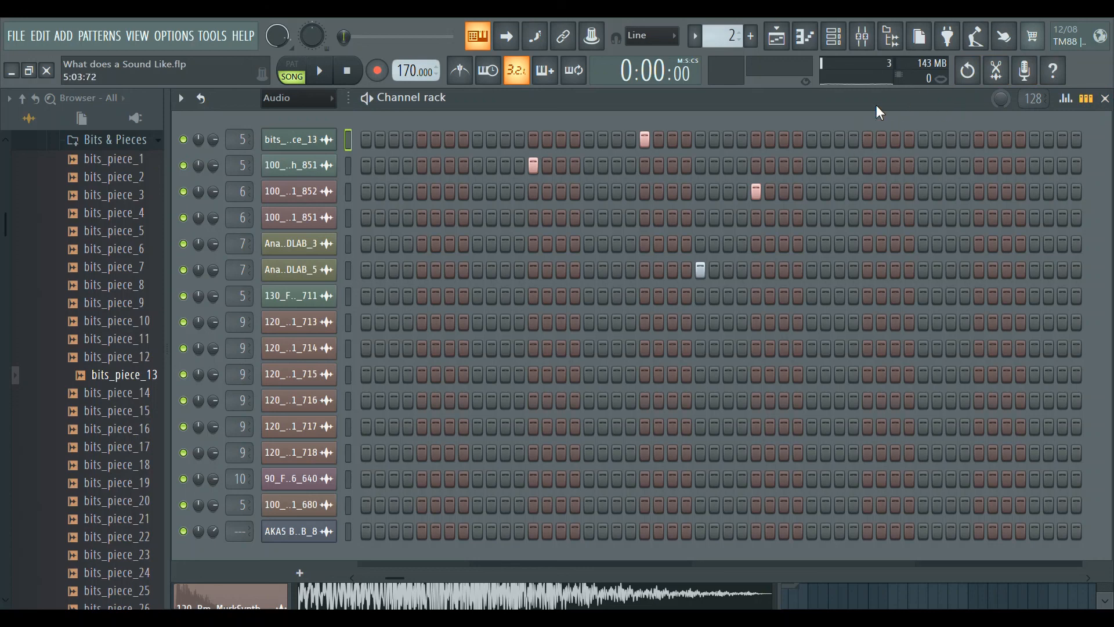
left_click_drag(876, 105, 845, 179)
left_click(832, 142)
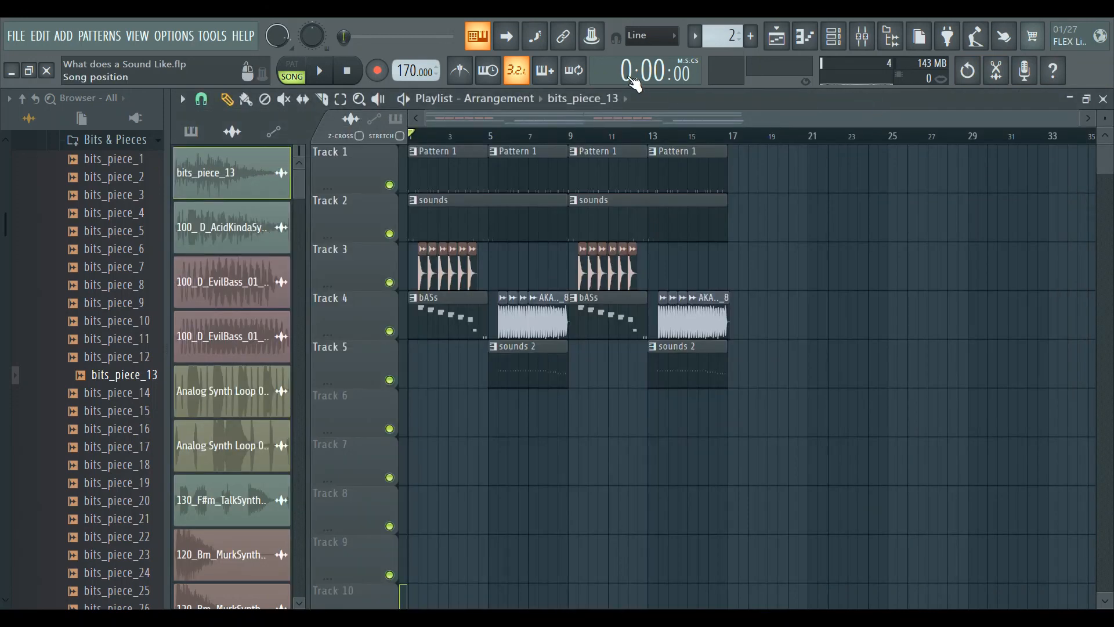